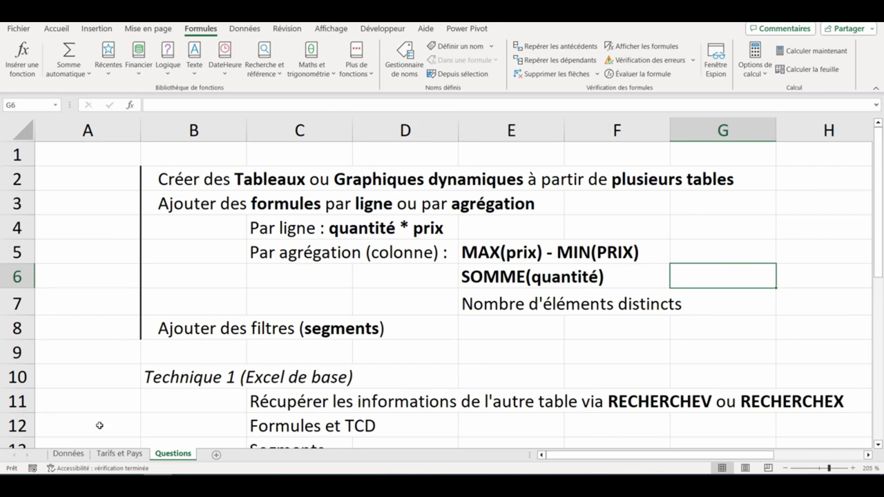
Glance at the Données and Tarifs et Pays sheets, then come back to Questions.
left_click(68, 454)
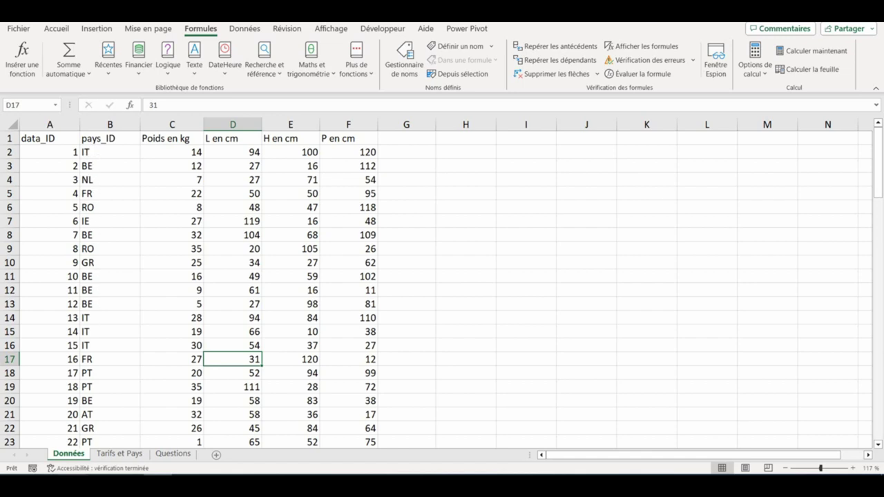
left_click(118, 453)
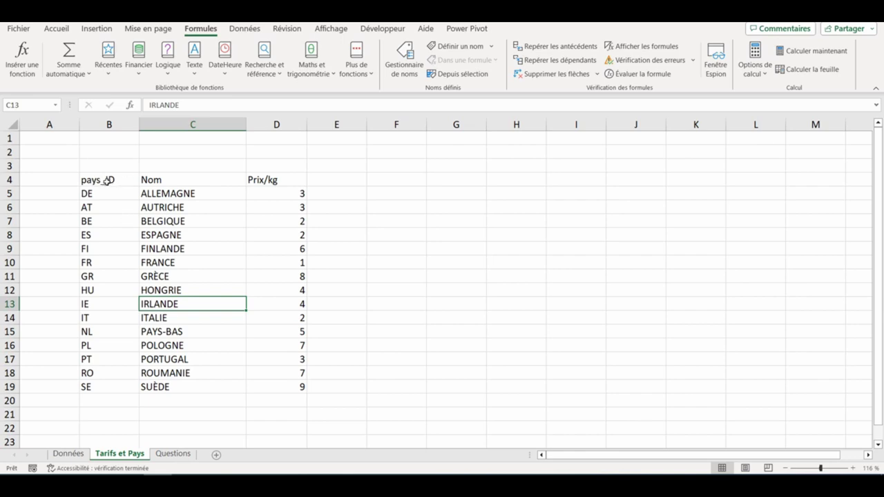
left_click(173, 454)
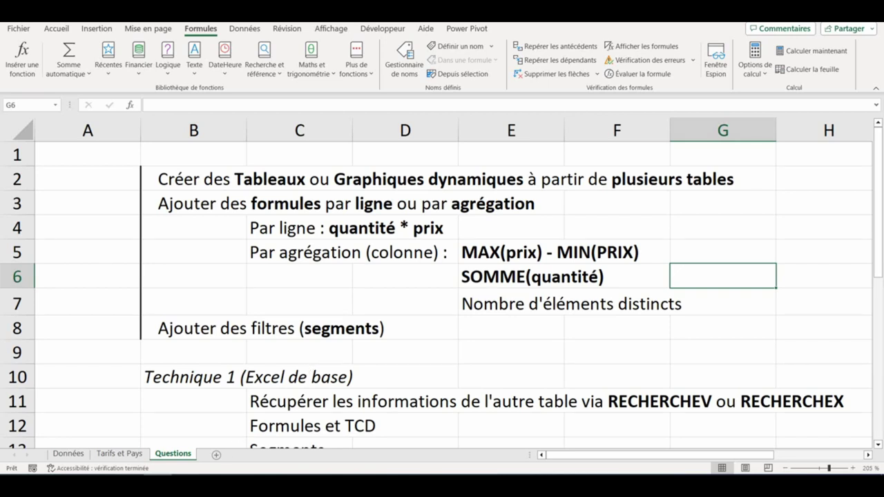
Inspect row 2's length, height and depth and the empty column G on Données.
left_click(68, 453)
left_click(409, 154)
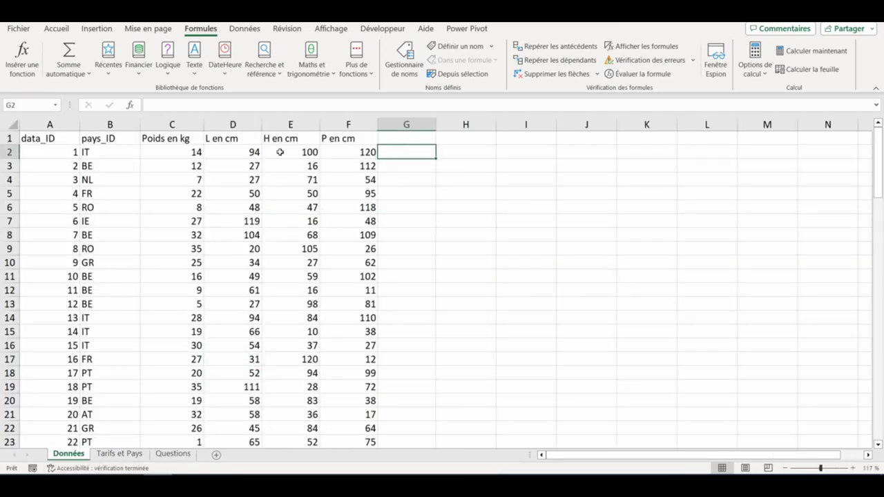
left_click_drag(223, 152, 349, 151)
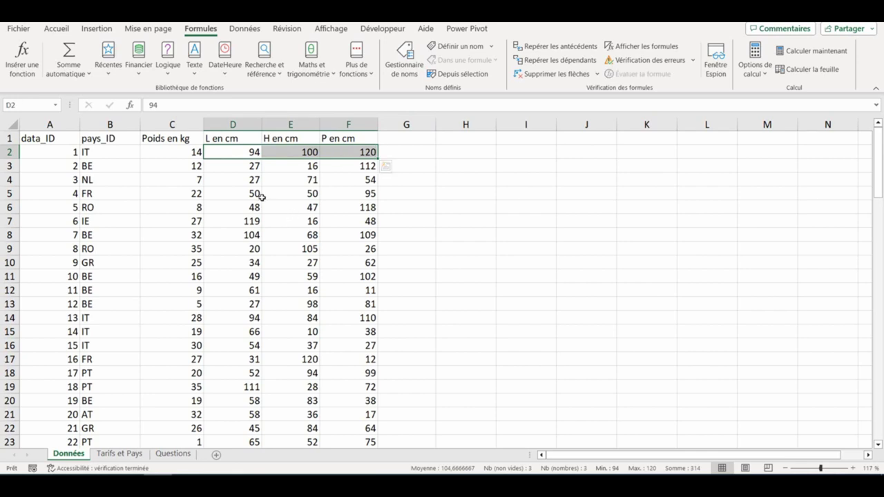
left_click(421, 154)
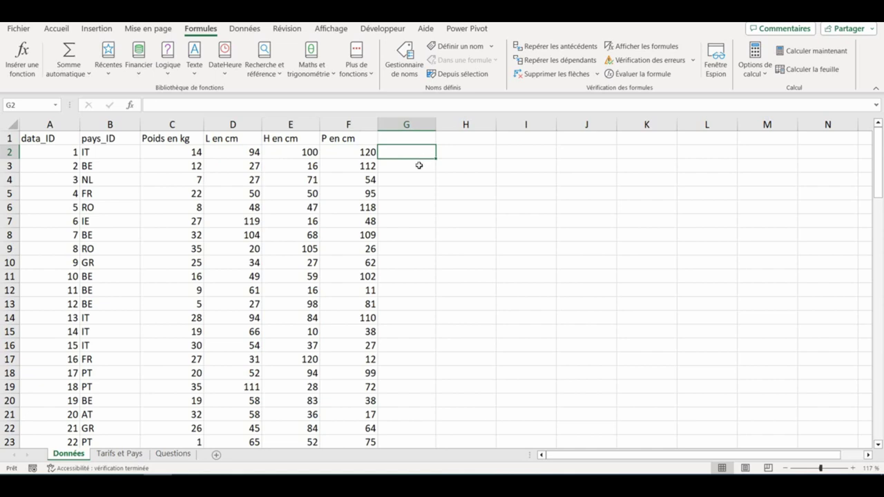
left_click(417, 167)
left_click(415, 181)
left_click(413, 194)
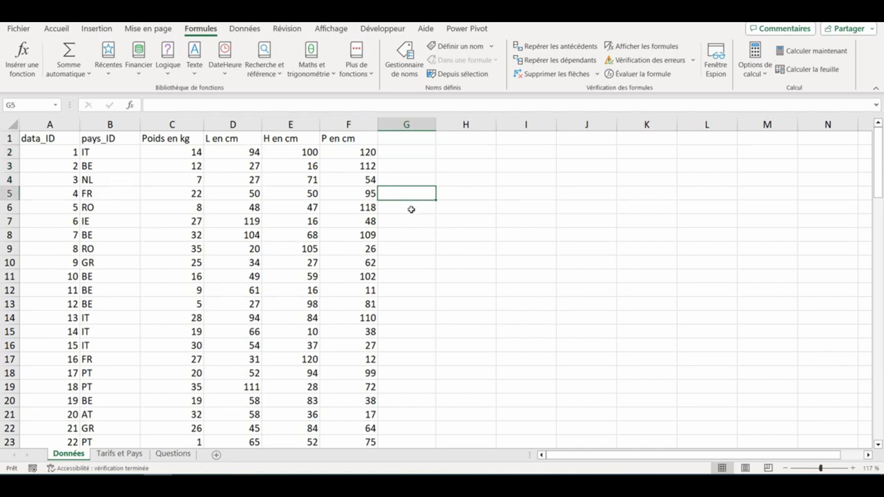
left_click(173, 454)
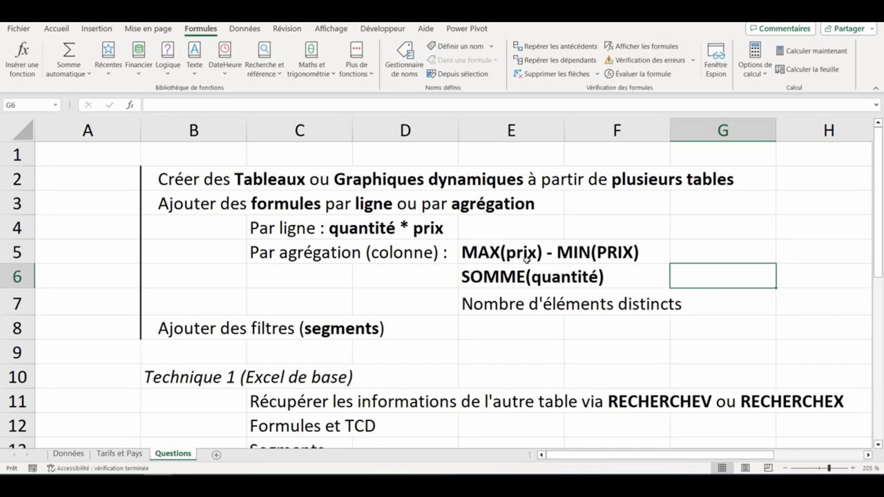
Read the SOMME(quantité) and distinct-count notes, then check the IT codes in B14:B16.
left_click(522, 285)
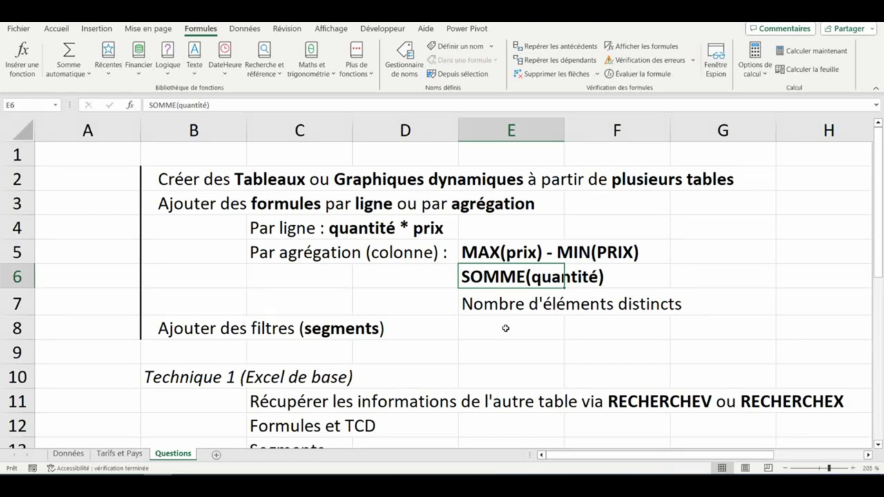
left_click(513, 308)
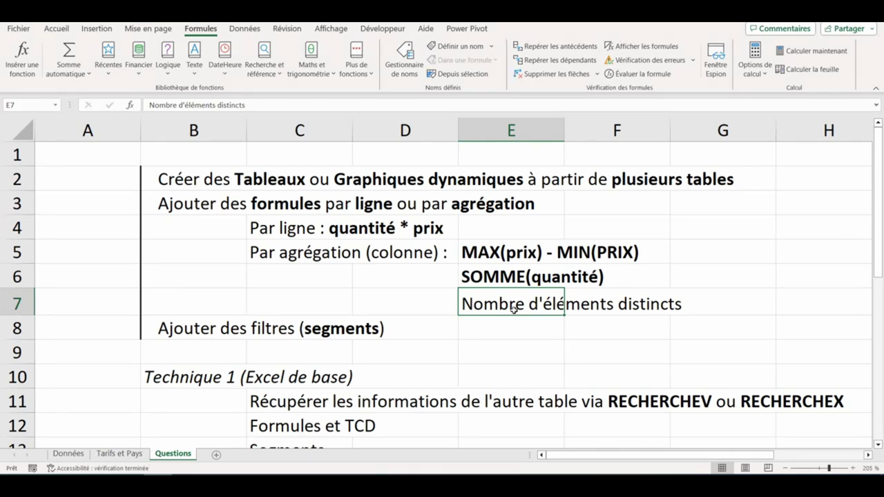
left_click(69, 454)
left_click(103, 153)
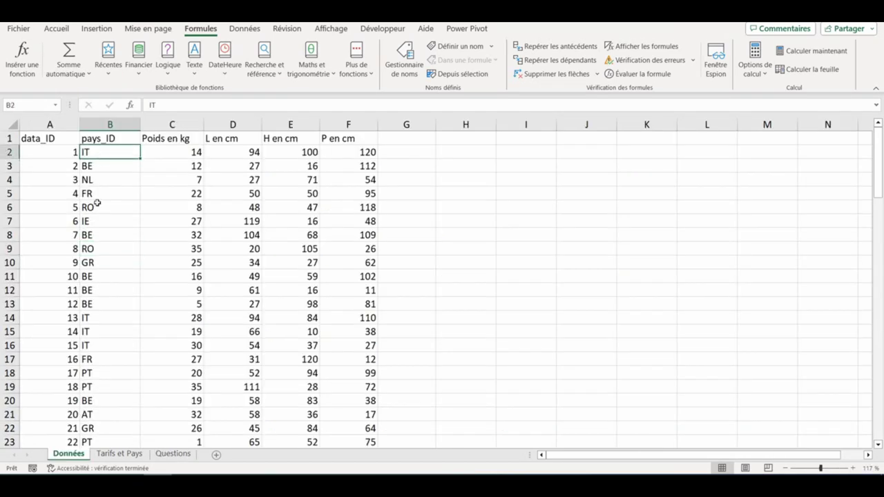
left_click_drag(96, 317, 97, 344)
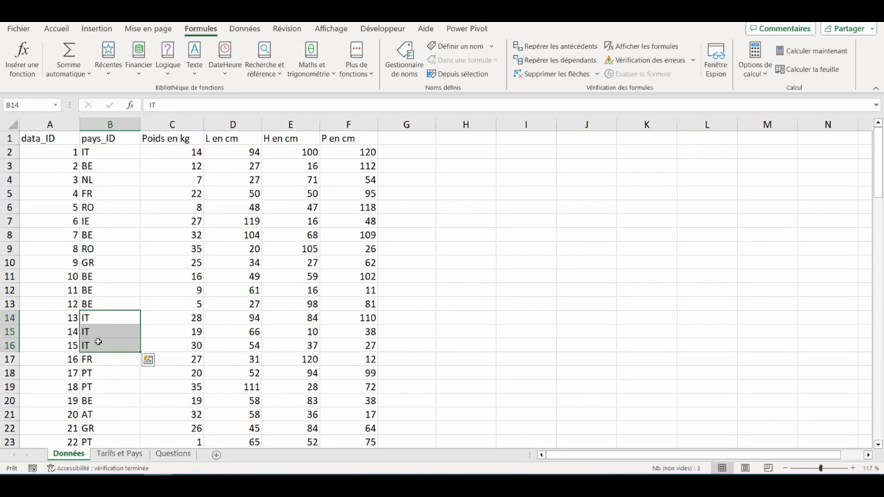
left_click(176, 450)
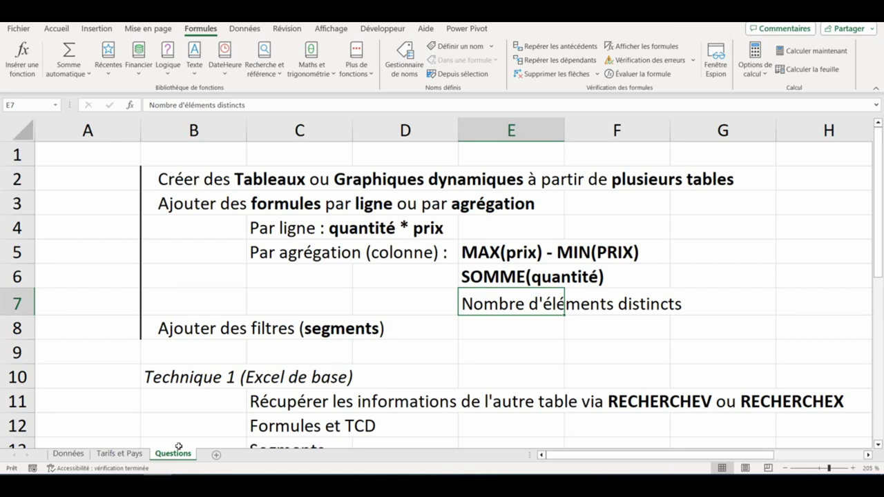
Scroll down the Questions sheet to the Technique 2, 3 and 4 sections.
scroll(215, 373, "down", 2)
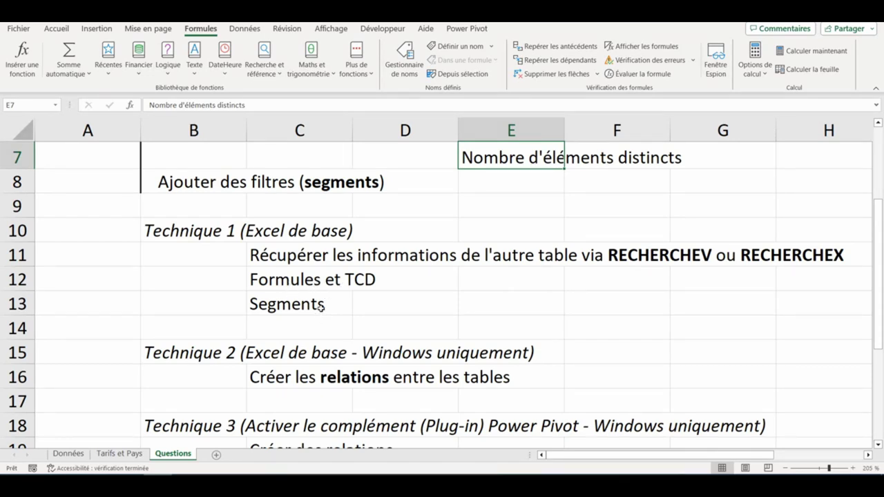
scroll(206, 279, "down", 1)
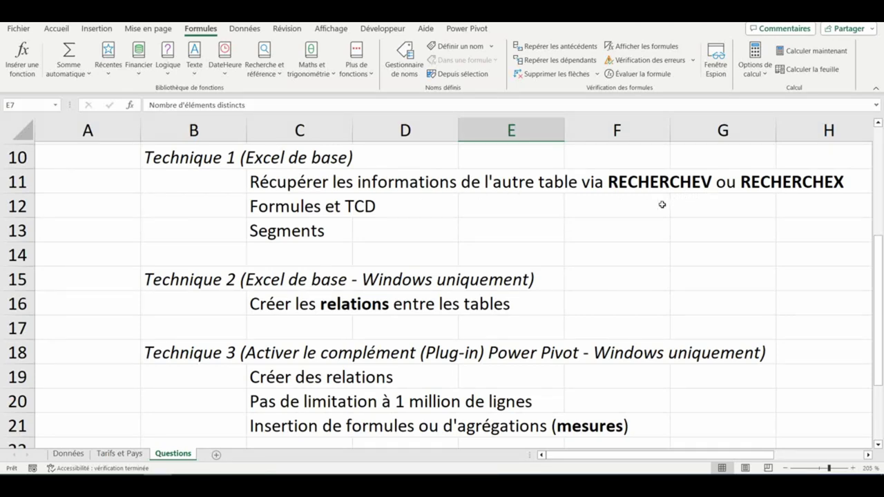
scroll(322, 275, "down", 1)
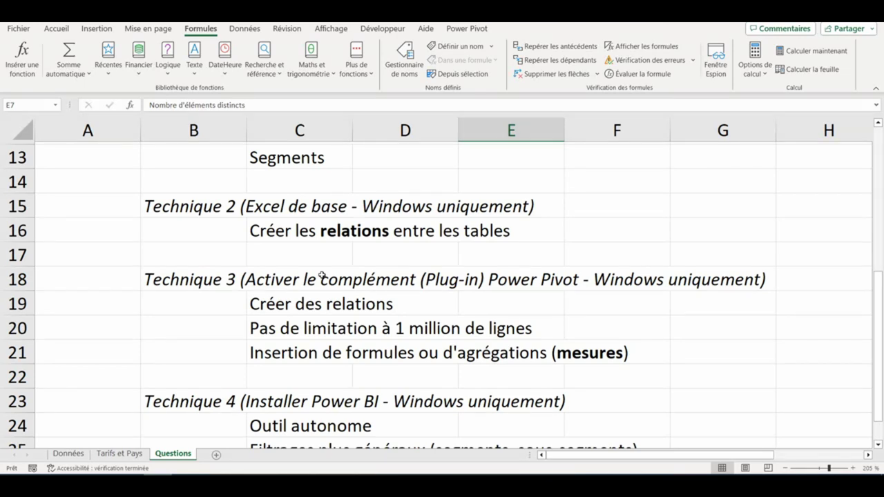
left_click(125, 353)
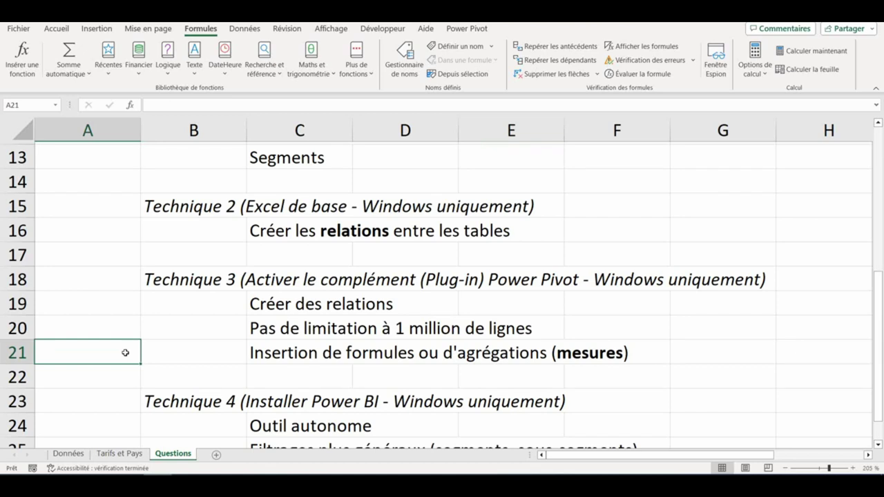
key("ctrl+Down")
scroll(128, 339, "down", 2)
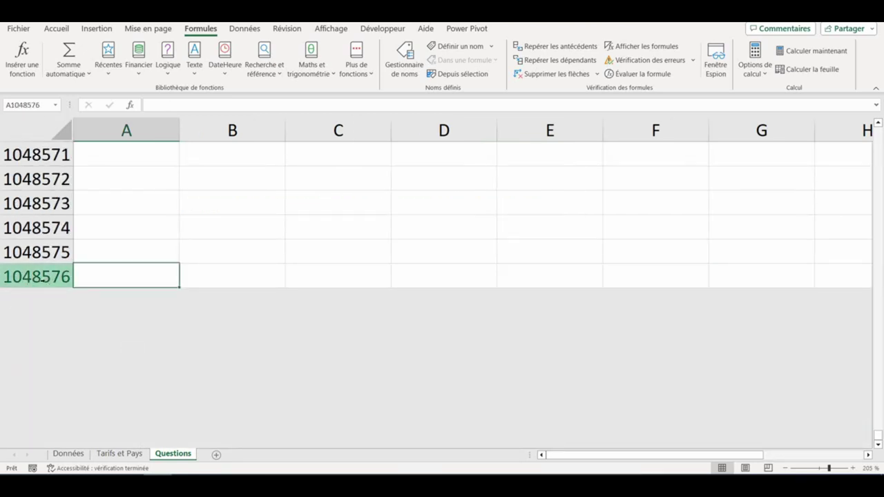
key("ctrl+Home")
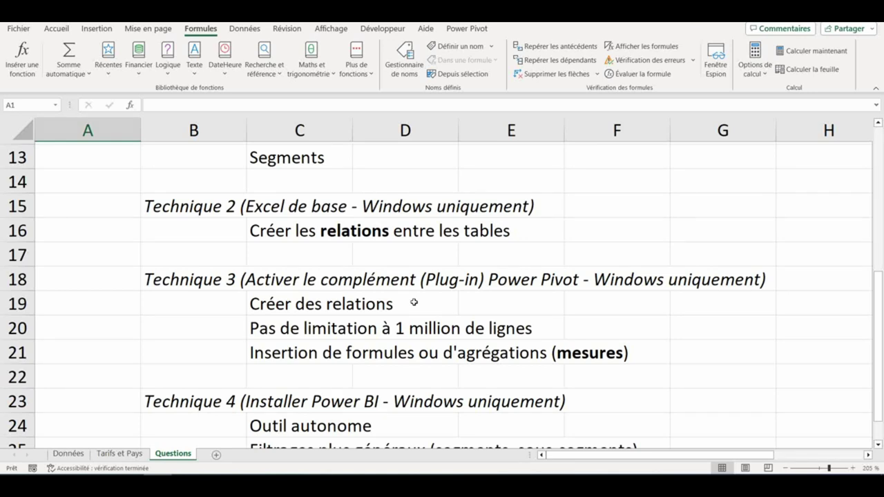
scroll(235, 309, "down", 1)
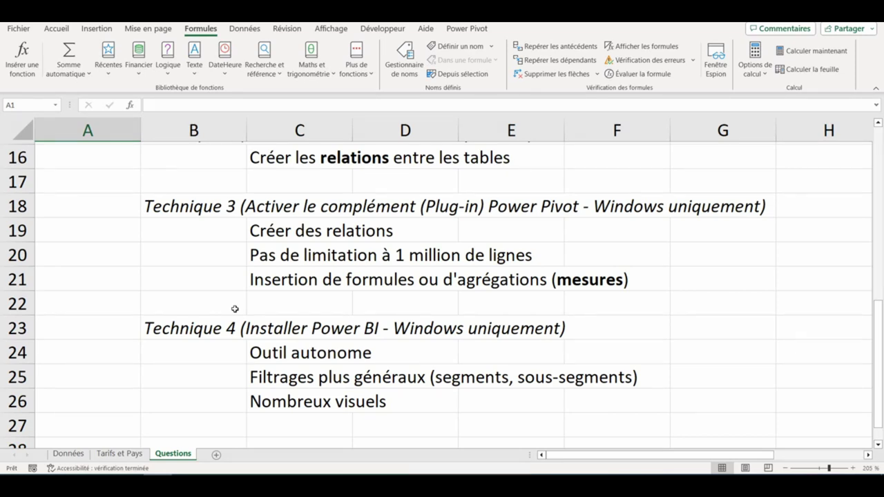
left_click(269, 384)
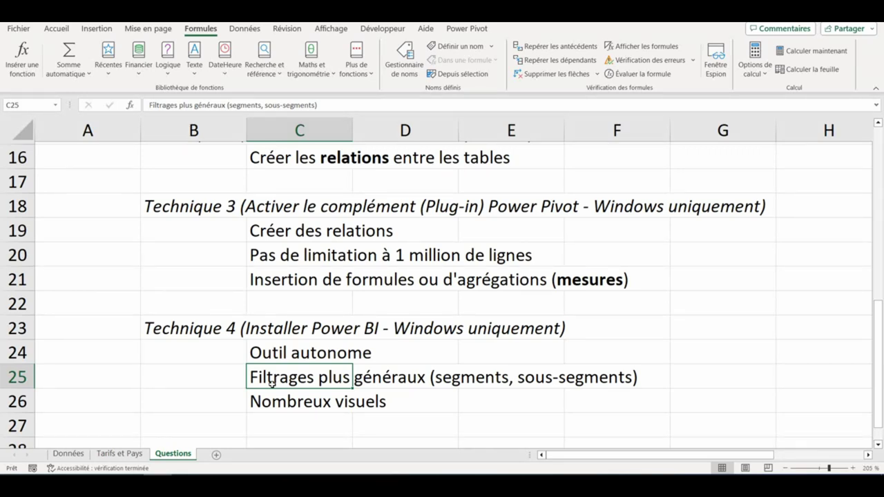
scroll(272, 383, "up", 3)
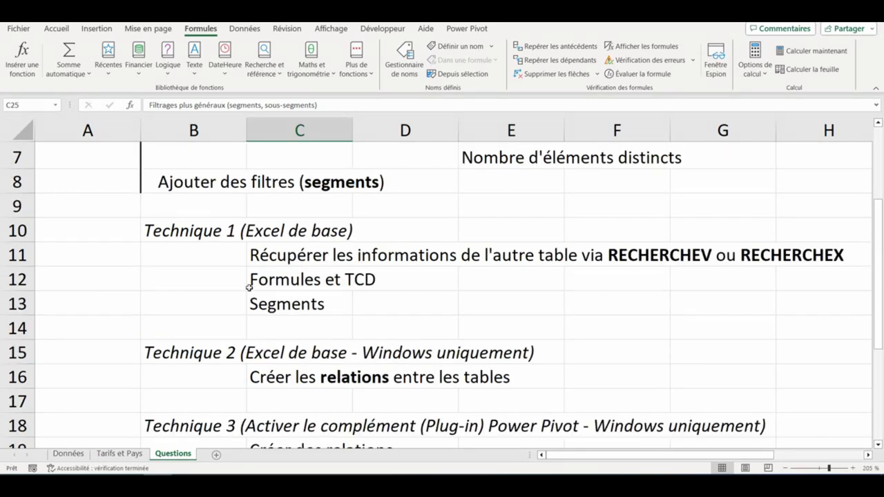
Format the Données range as a blue medium-style table and name it data.
left_click(72, 455)
left_click(255, 259)
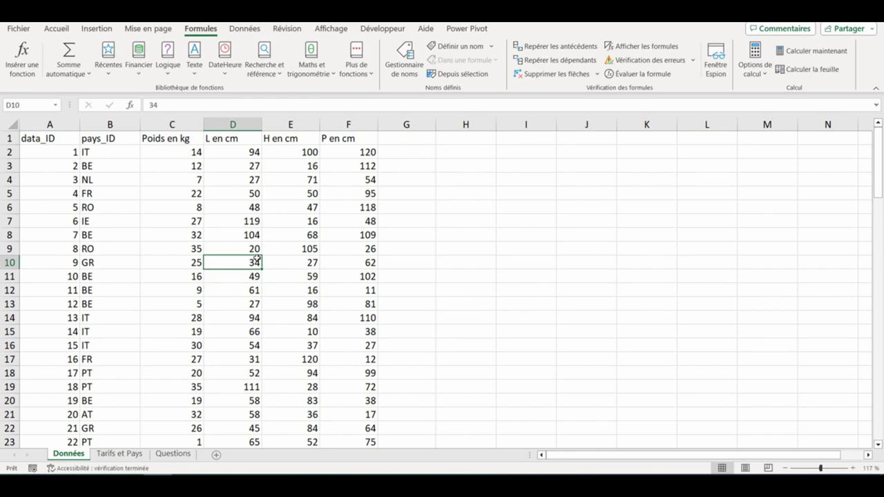
left_click(55, 29)
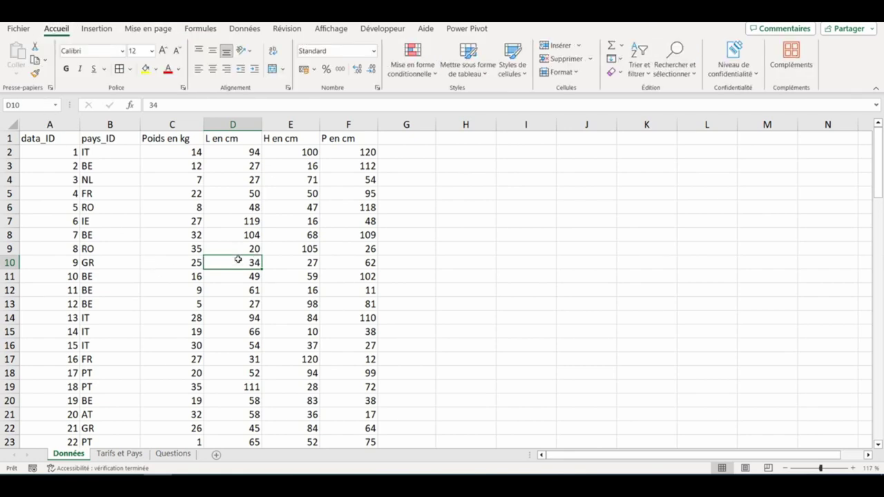
left_click(476, 73)
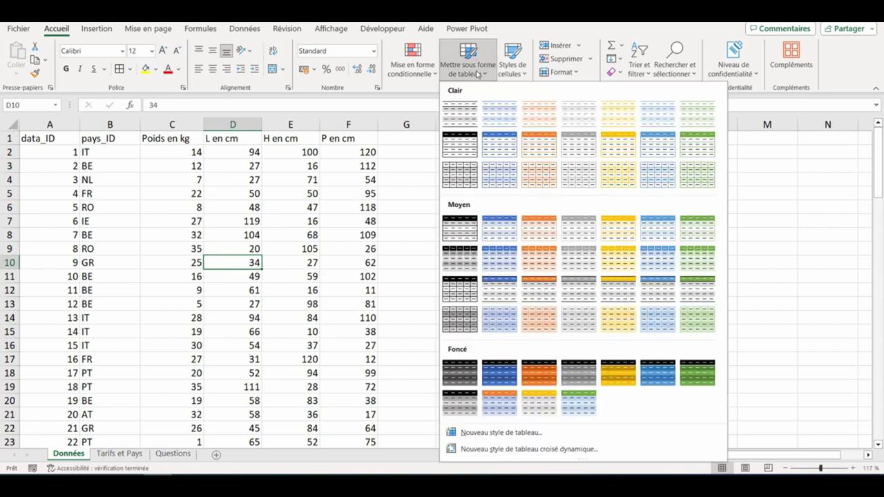
left_click(503, 233)
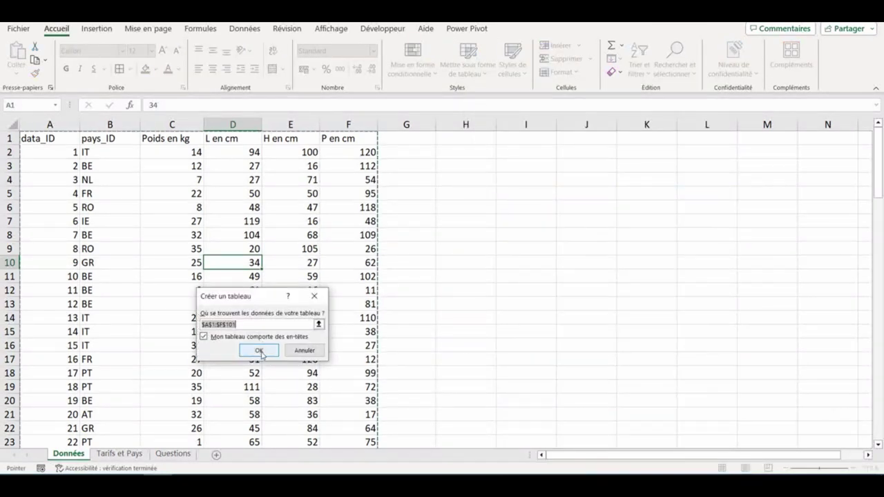
left_click(259, 350)
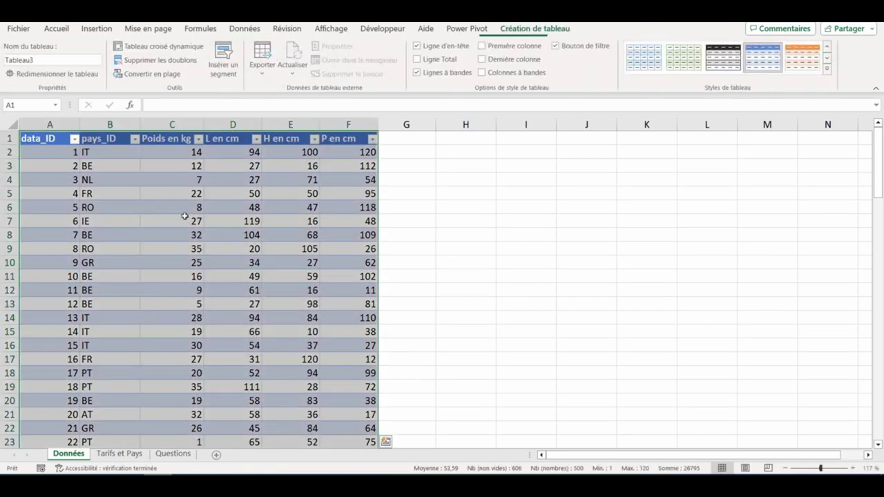
left_click(40, 61)
type("data")
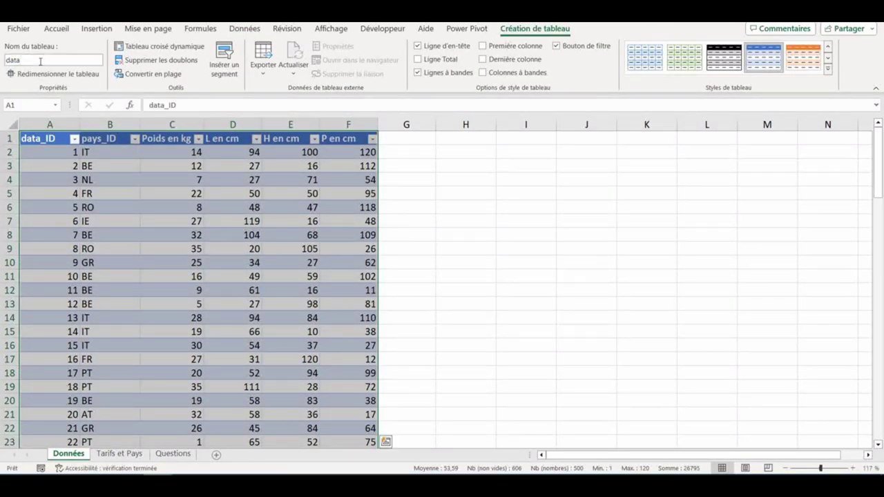
key("Return")
Format the Tarifs et Pays range B4:D19 as an orange medium-style table with headers.
key("ctrl+Page_Down")
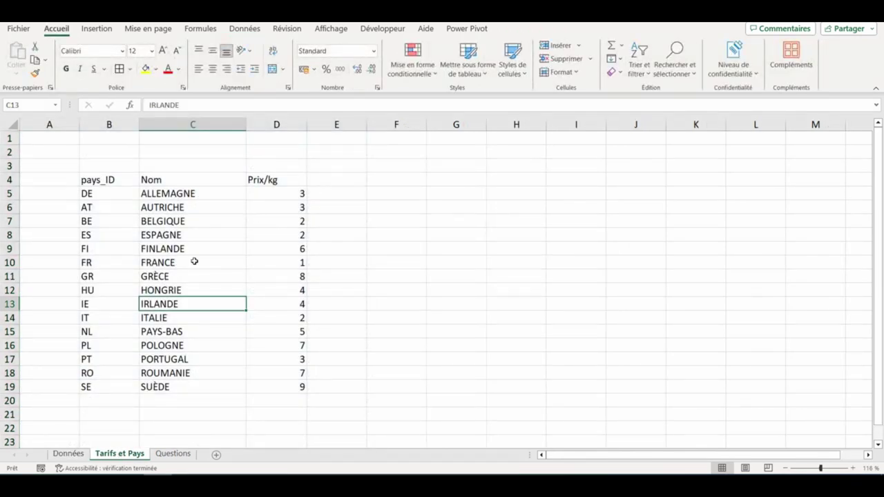
left_click(469, 65)
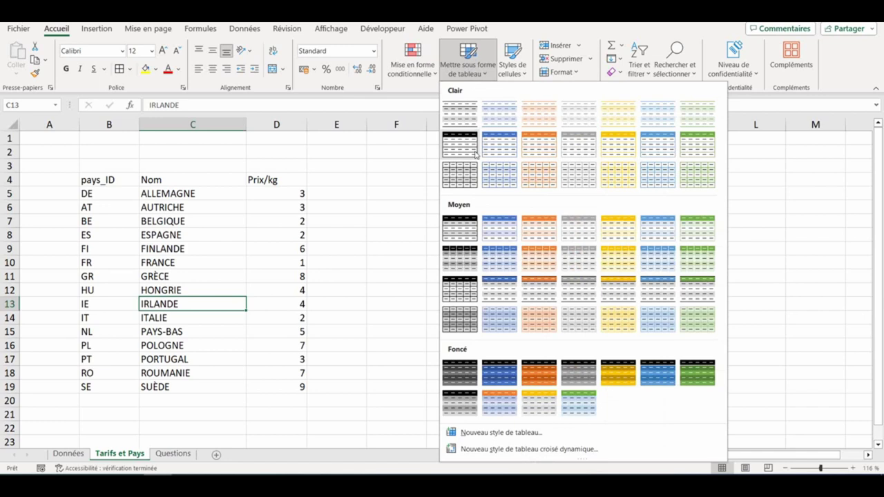
left_click(540, 216)
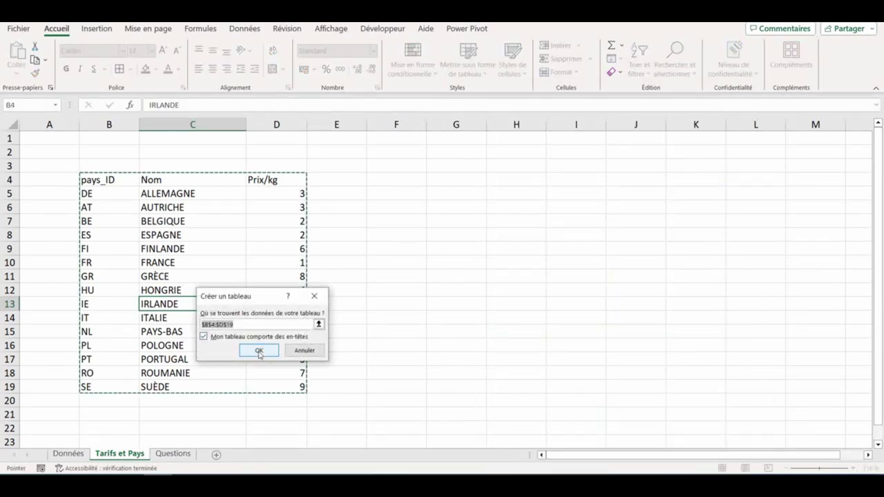
left_click(259, 350)
left_click(43, 61)
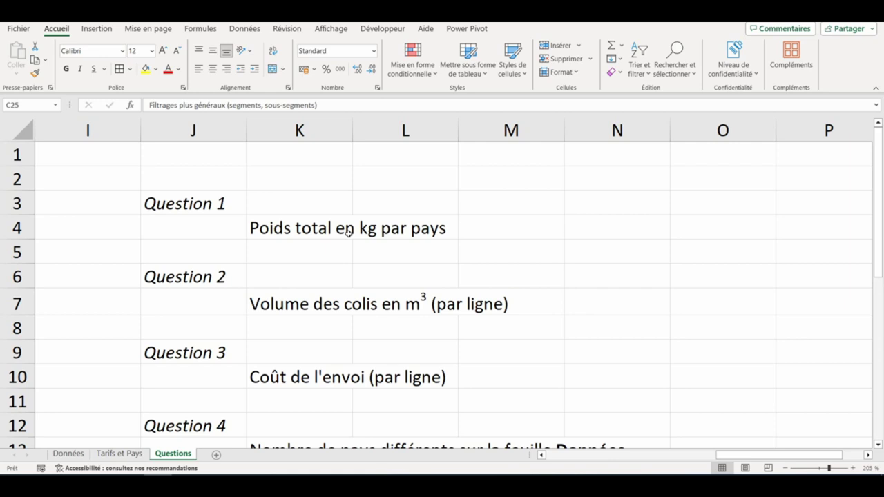
Start a RECHERCHEX formula in the Pays column using the row's pays_ID as lookup value.
left_click(68, 453)
left_click(172, 263)
left_click(181, 147)
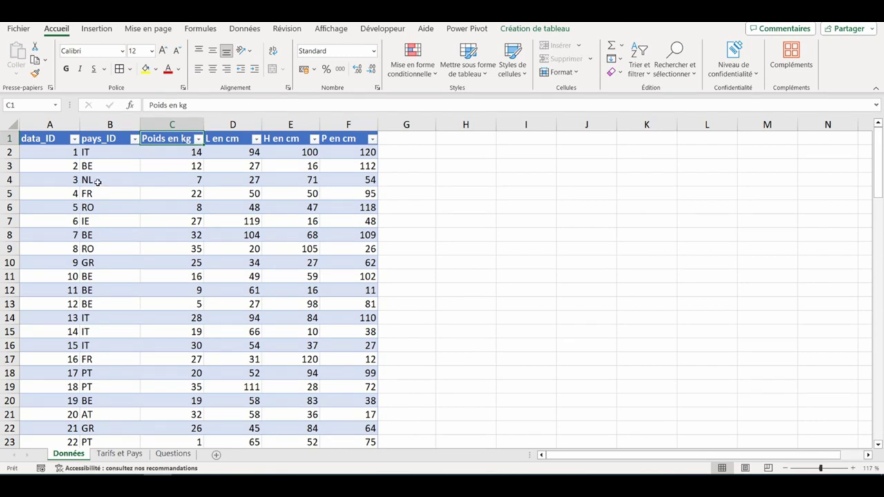
left_click(98, 181)
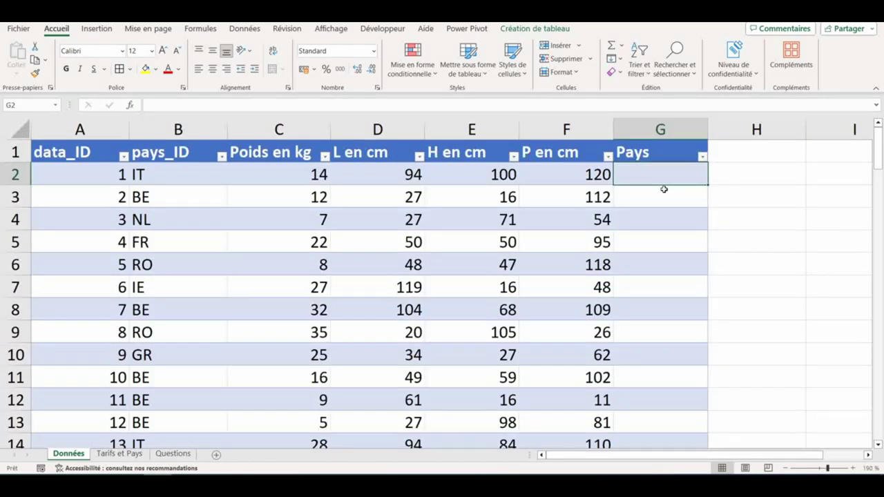
type("=rech")
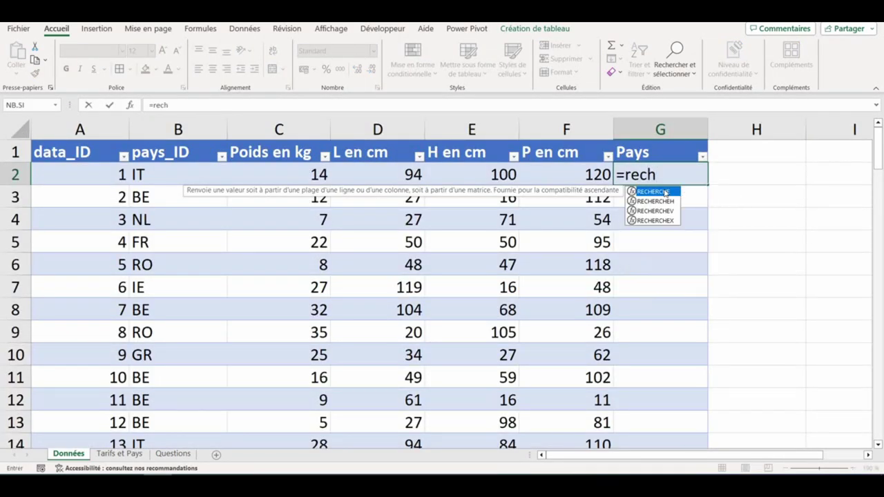
key("Down")
key("Down")
key("Down")
key("Tab")
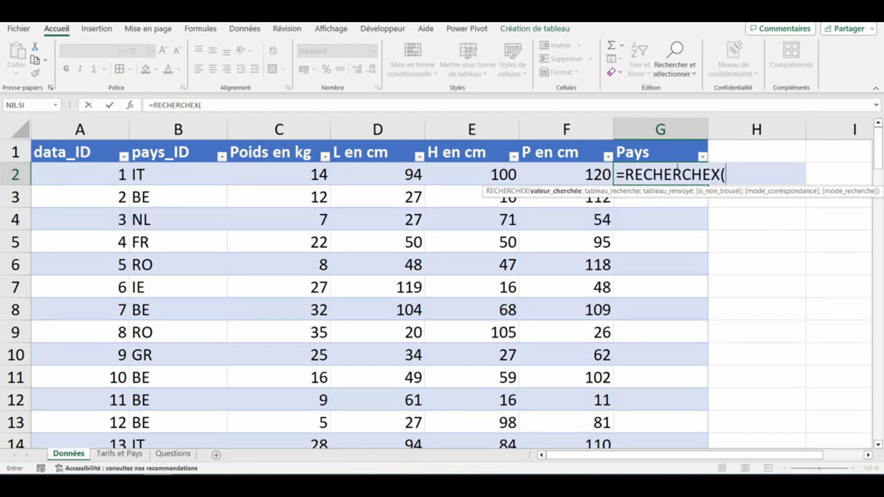
left_click(160, 181)
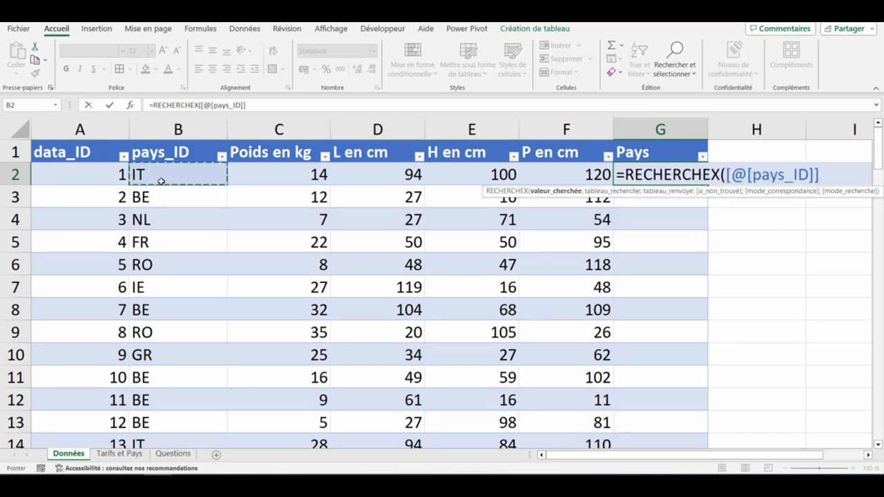
type(";")
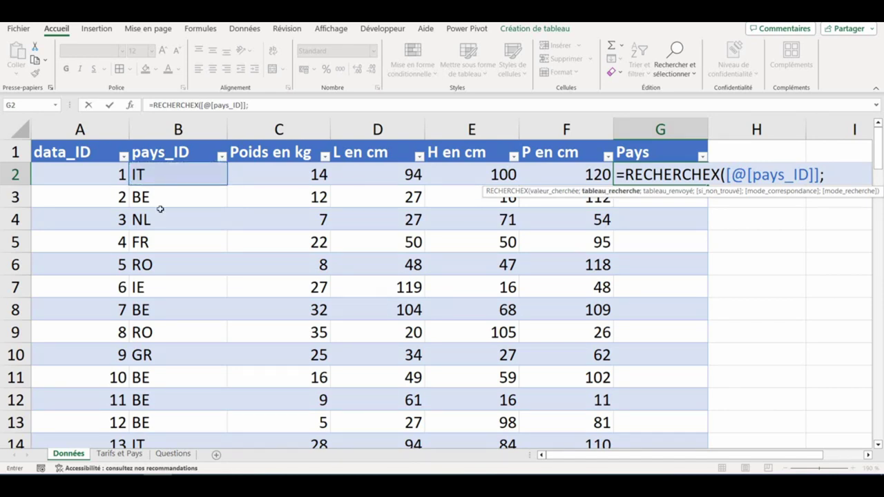
Complete the lookup with pays[pays_ID], pays[Nom] and exact match (0), then commit it.
left_click(119, 454)
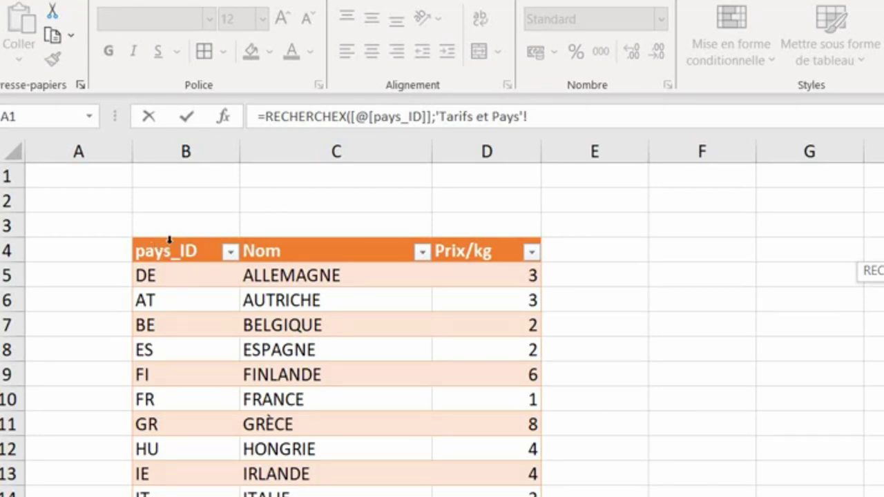
left_click(169, 240)
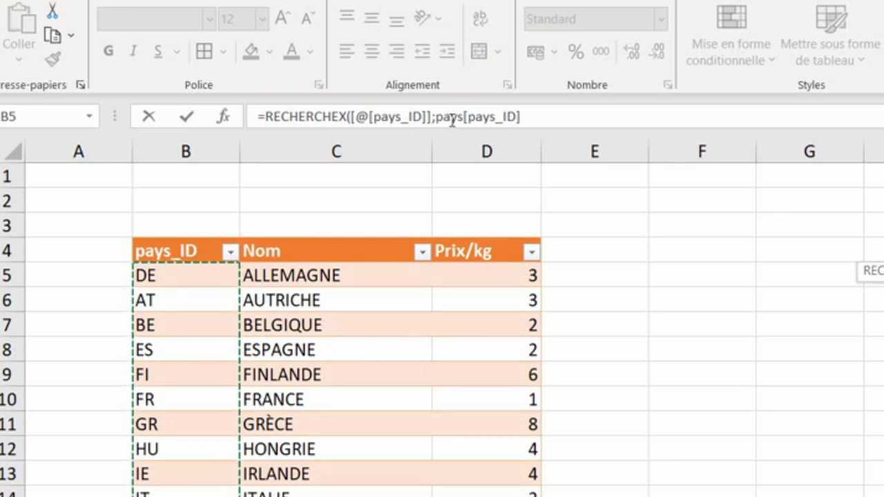
left_click(531, 117)
type(";")
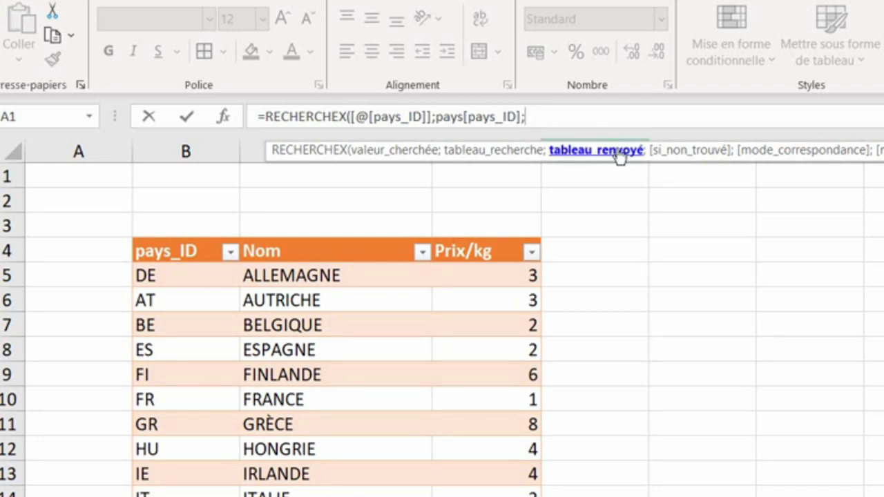
left_click(274, 237)
type(";")
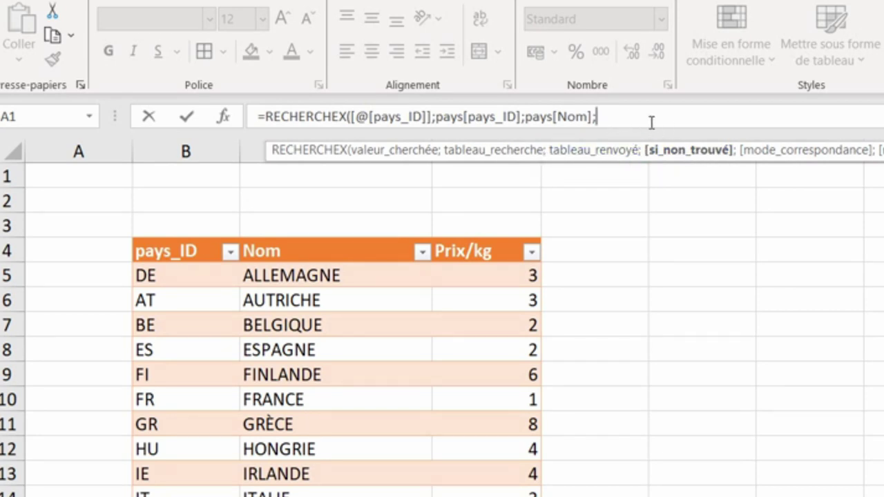
type(";")
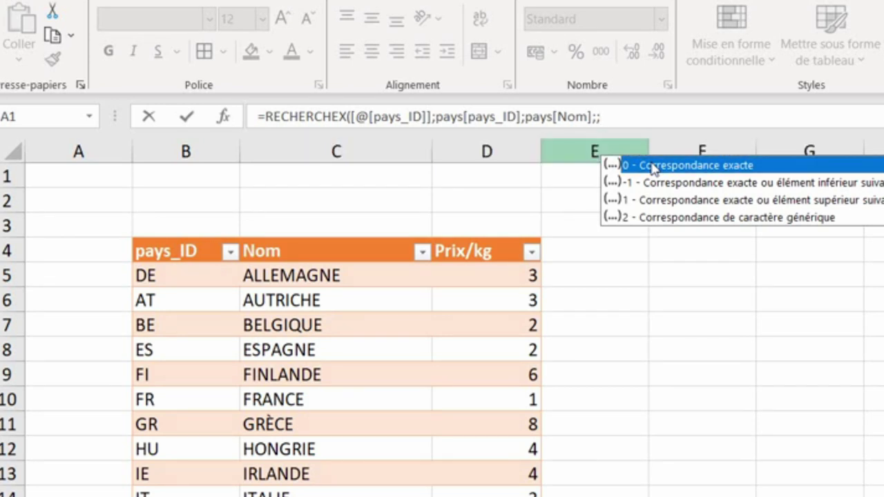
double_click(652, 165)
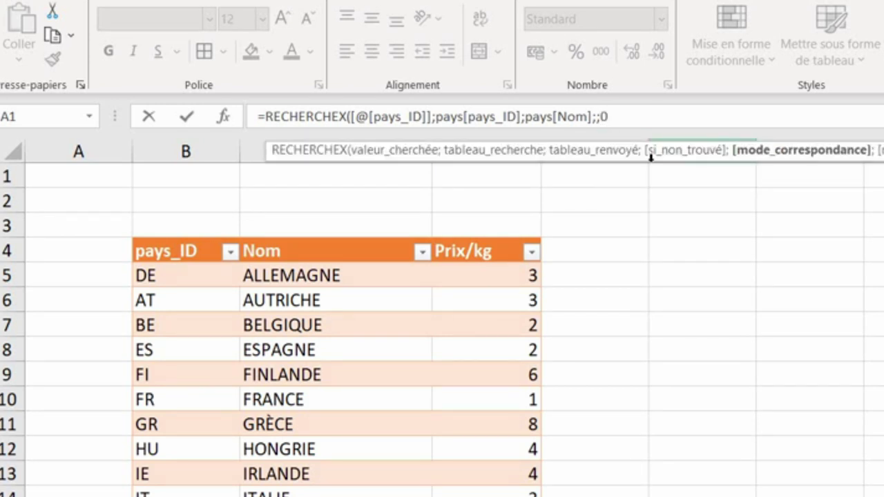
type(")")
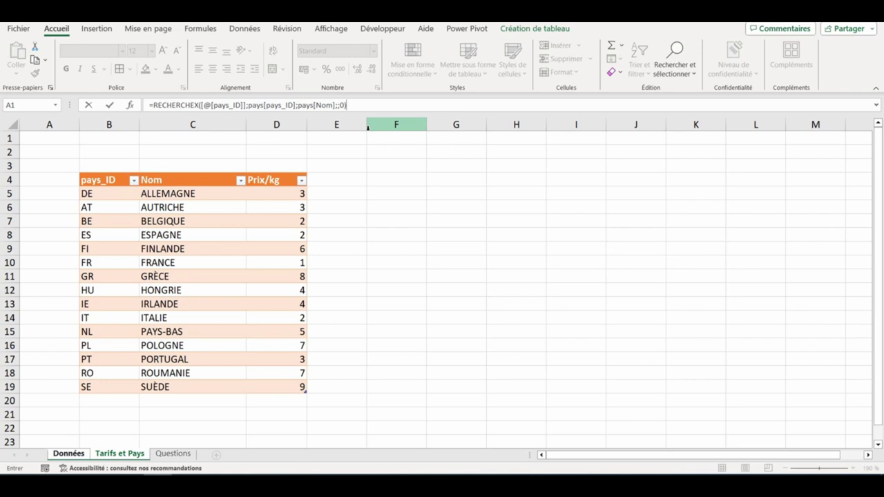
key("Return")
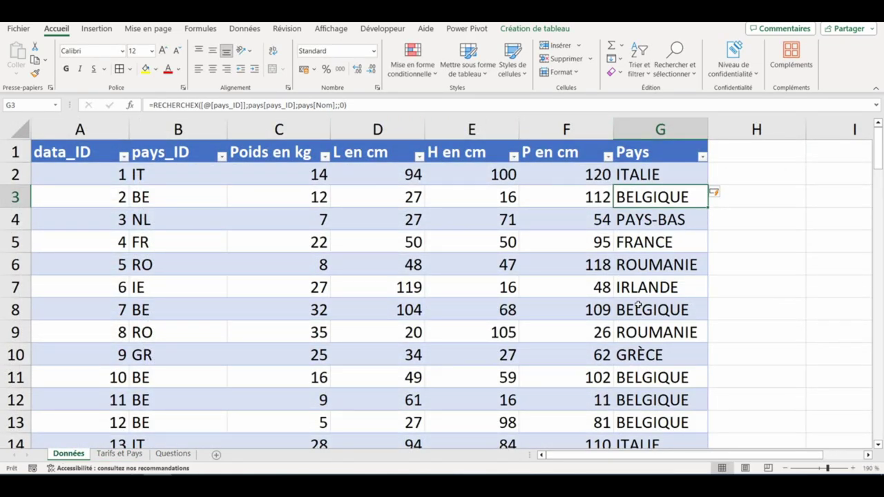
Create a pivot table on a new sheet with Pays as rows and summed Poids en kg.
left_click(96, 29)
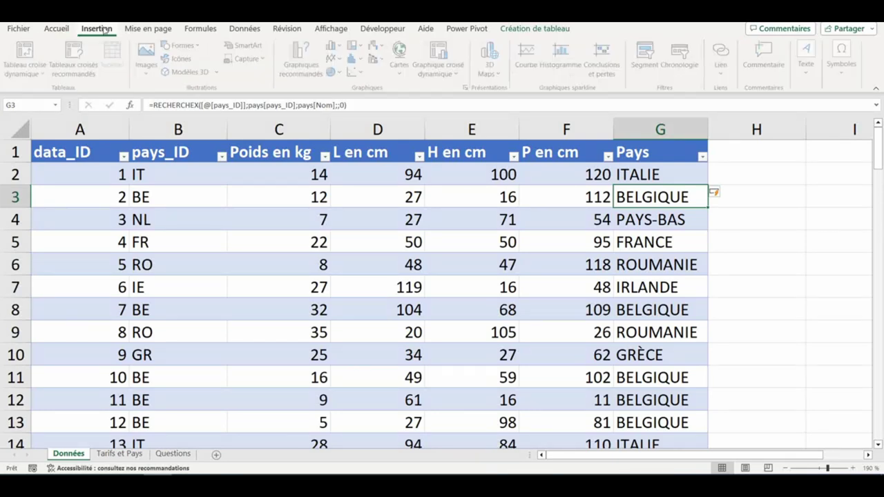
left_click(29, 50)
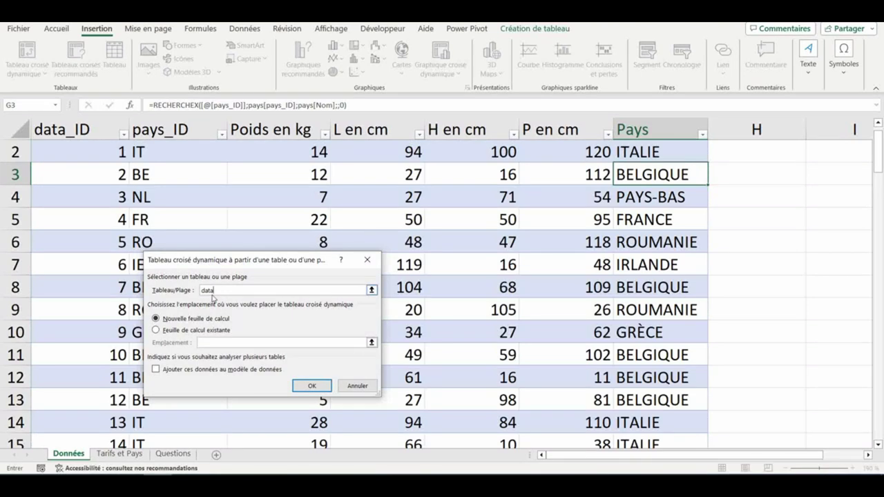
left_click(311, 385)
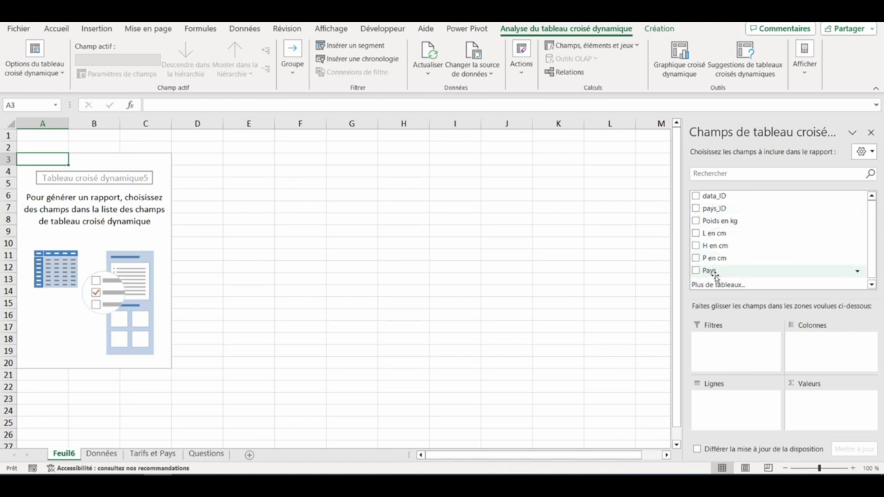
left_click_drag(712, 272, 740, 406)
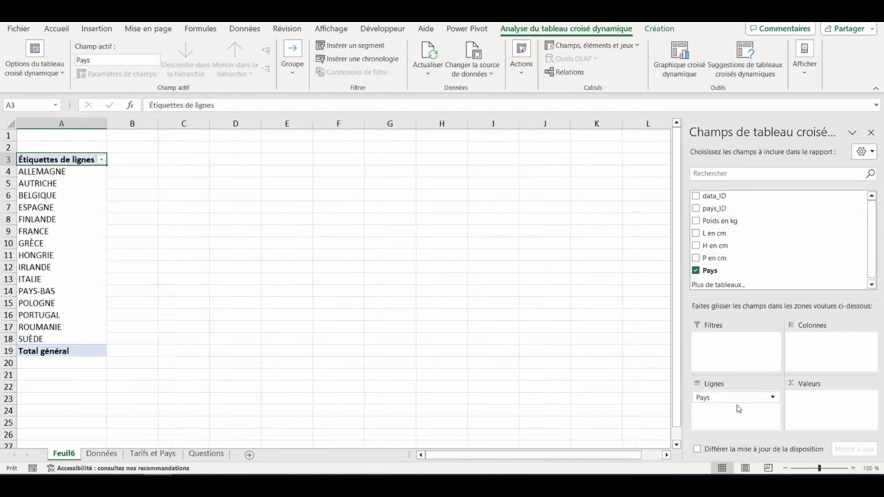
scroll(688, 402, "up", 3)
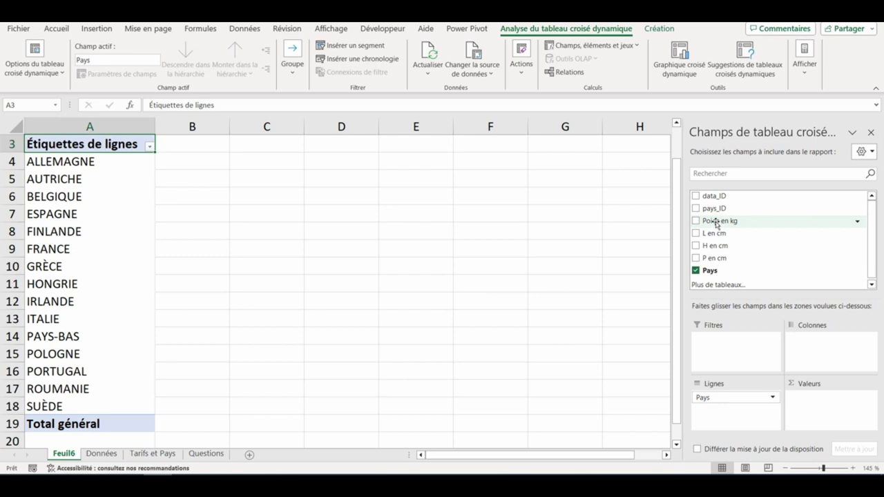
left_click_drag(716, 222, 826, 421)
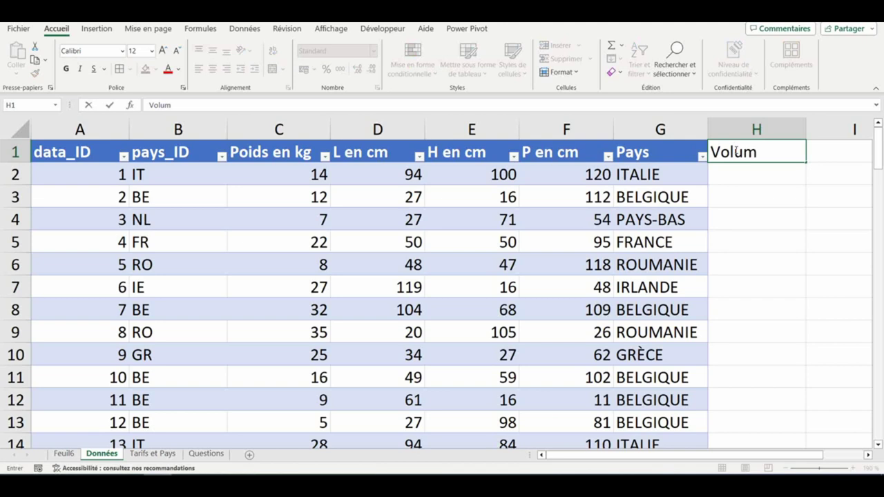
Finish typing the Volume header in H1 to extend the table.
type("e")
key("Return")
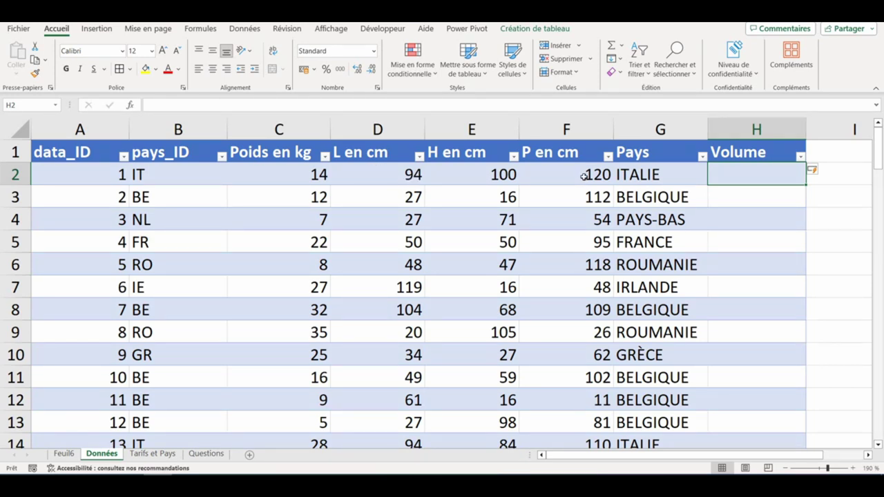
Fill Volume with =[@[L en cm]]*[@[H en cm]]*[@[P en cm]]/1000000 and check the result.
type("=")
left_click(381, 181)
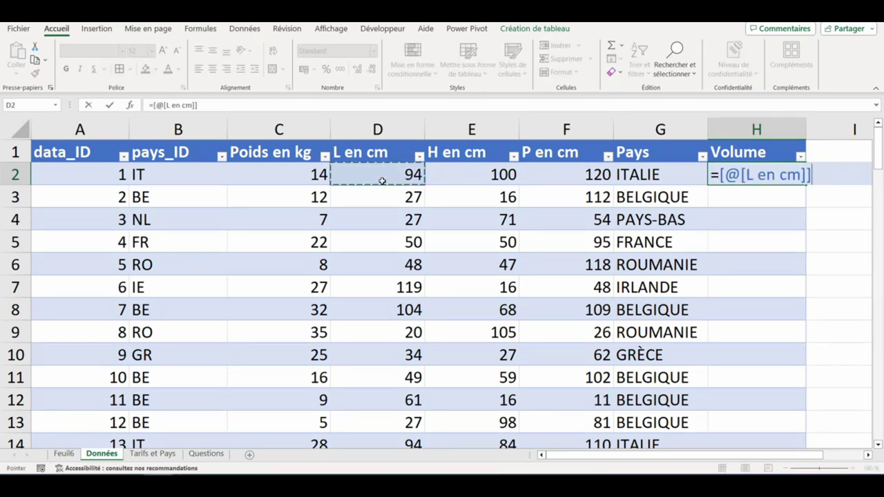
type("*")
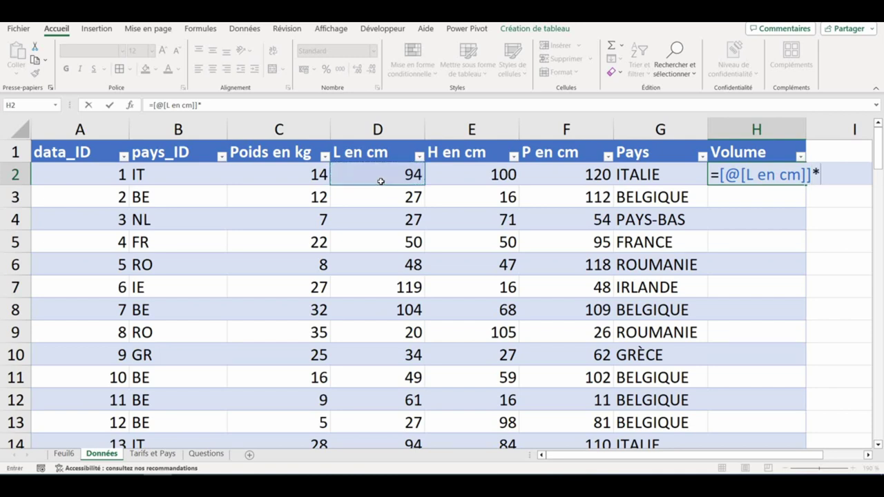
left_click(477, 172)
type("*")
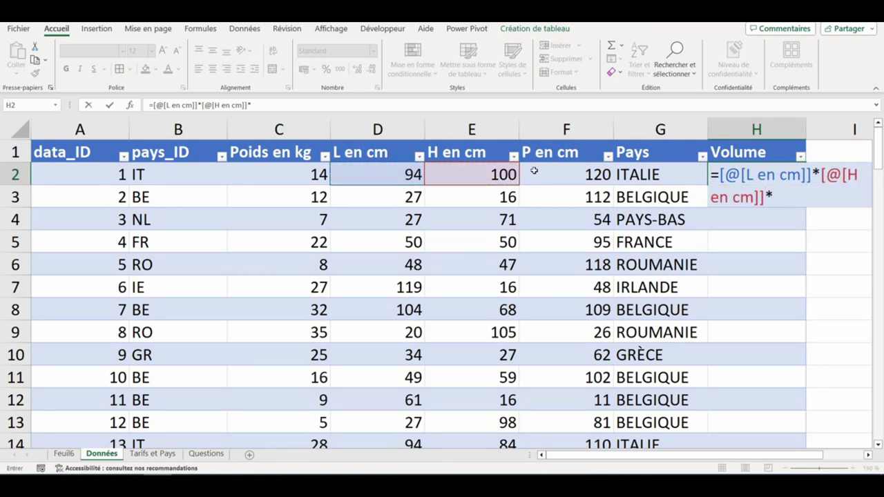
left_click(557, 172)
type("/")
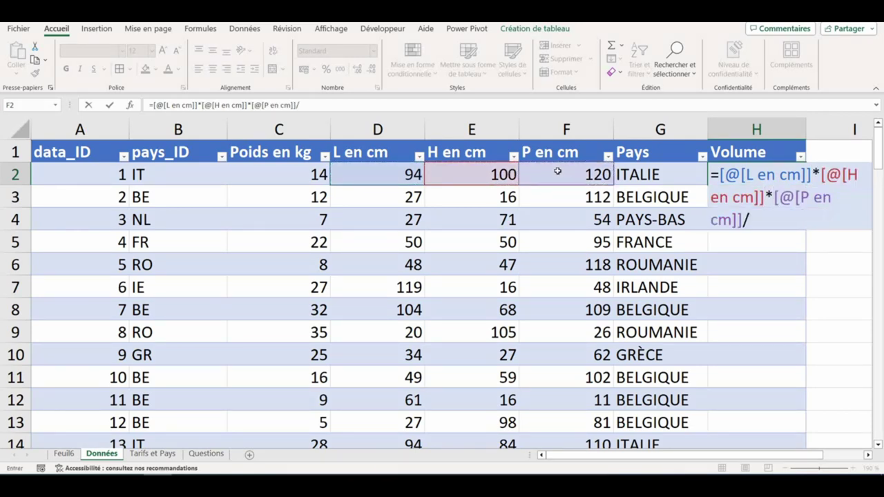
type("100")
type("00")
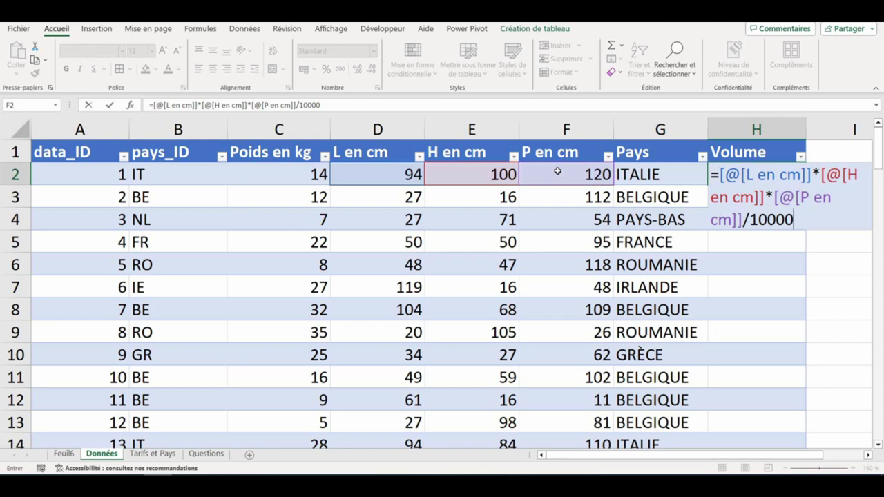
type("00")
key("Return")
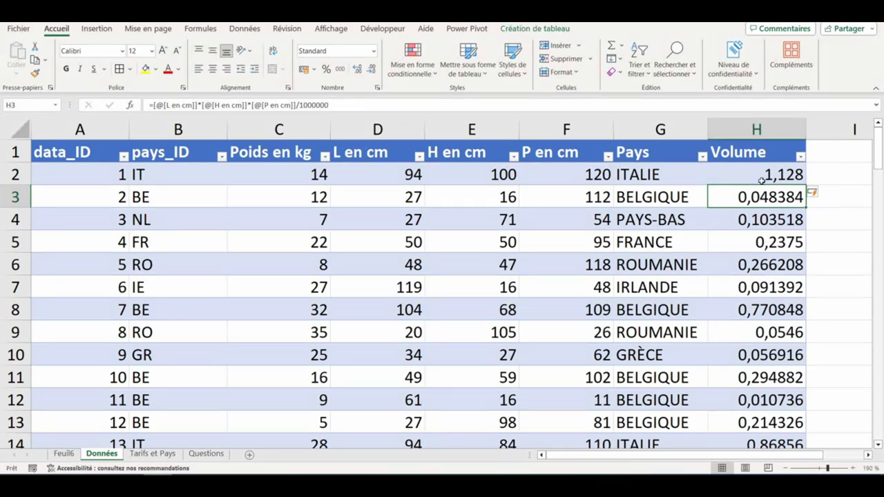
left_click(762, 177)
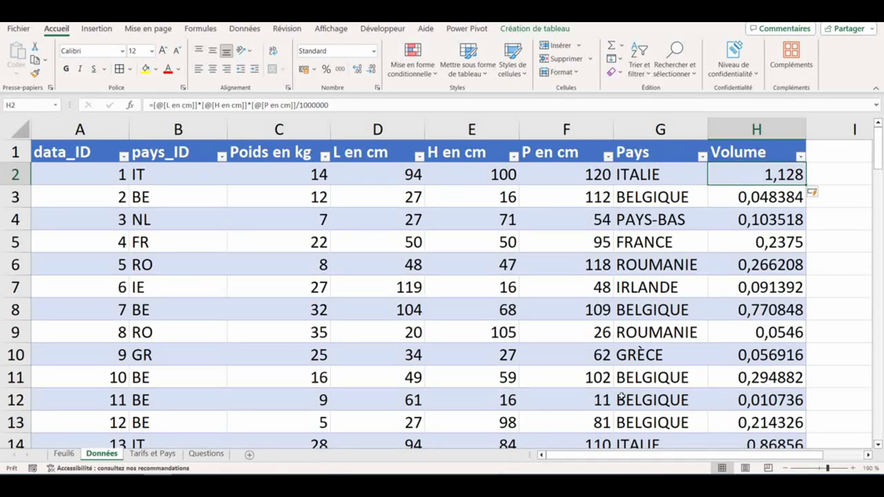
left_click(207, 457)
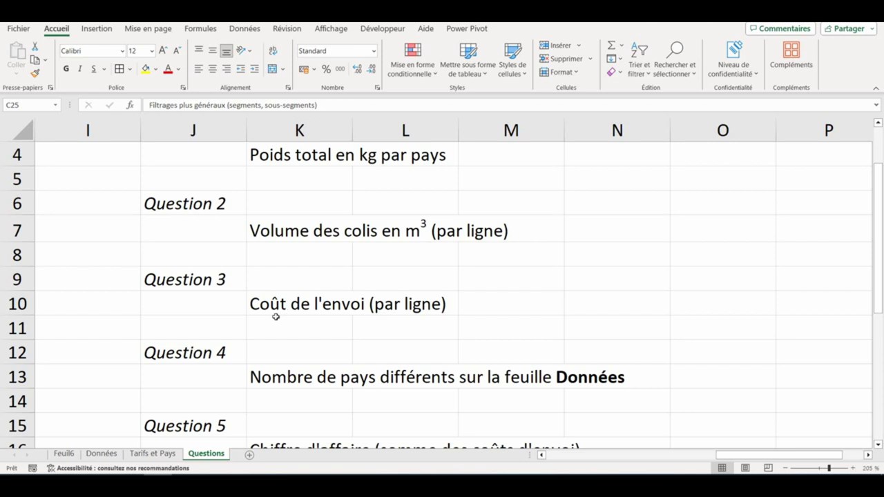
Compare the first row's country code with the ITALIE price row, then select I1 on Données.
left_click(165, 457)
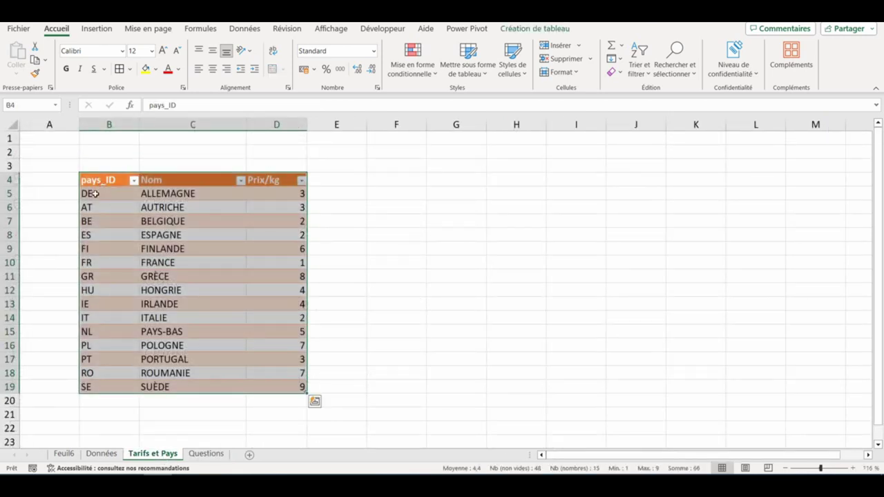
left_click(100, 194)
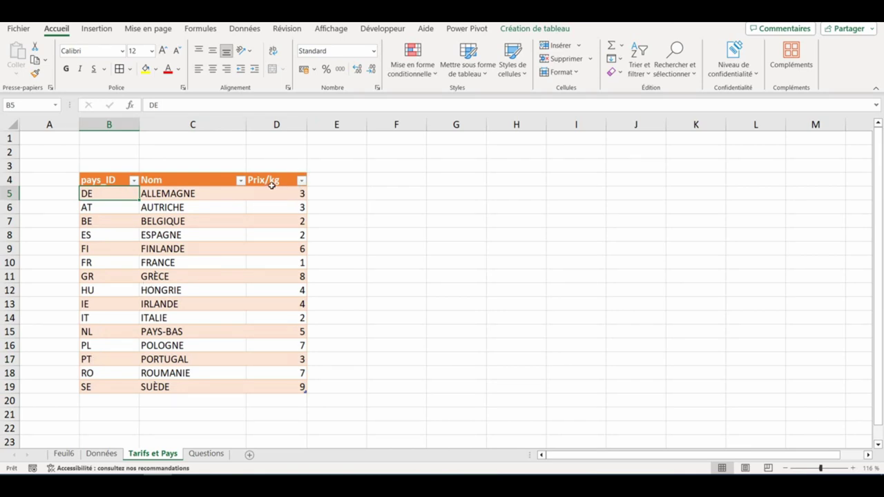
left_click(102, 454)
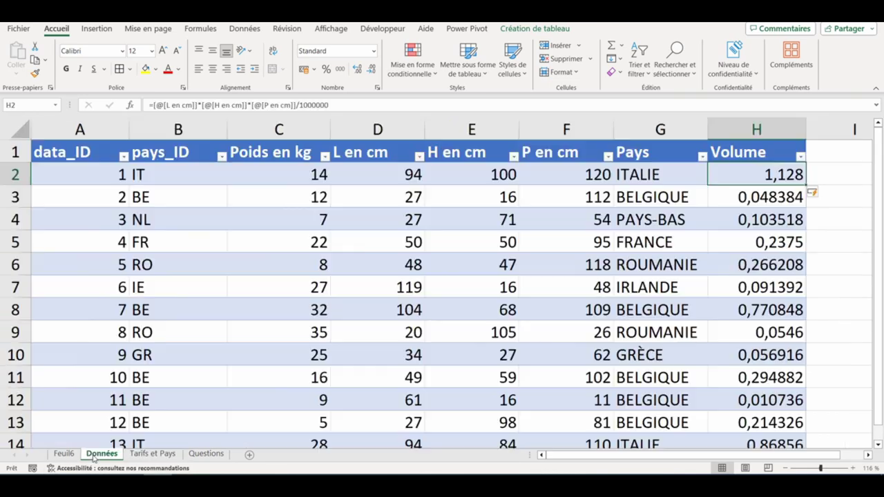
left_click(151, 173)
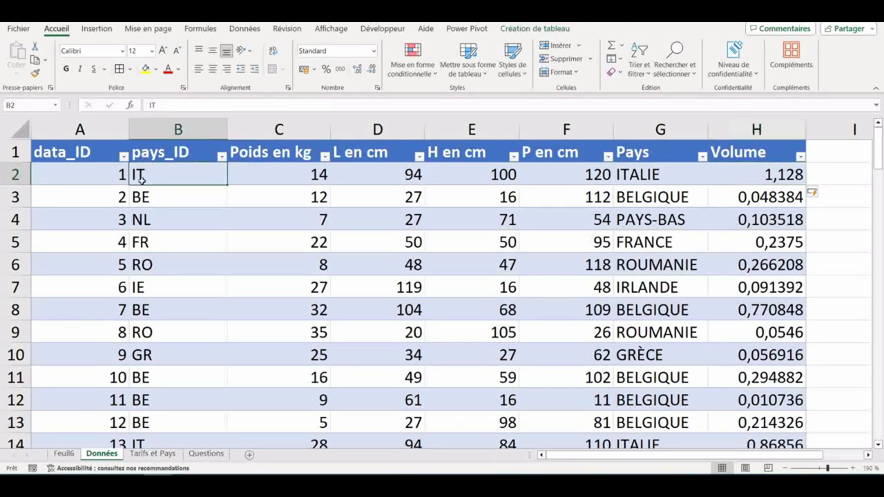
left_click(152, 454)
left_click_drag(117, 318, 302, 319)
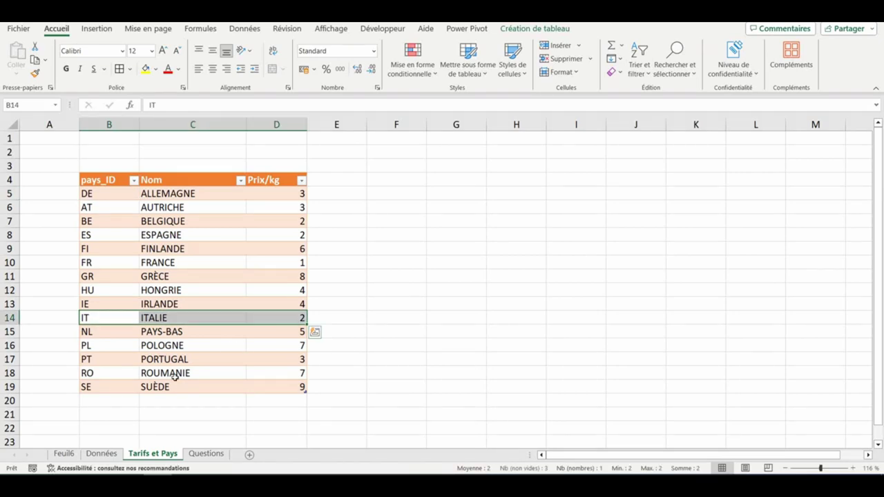
left_click(101, 453)
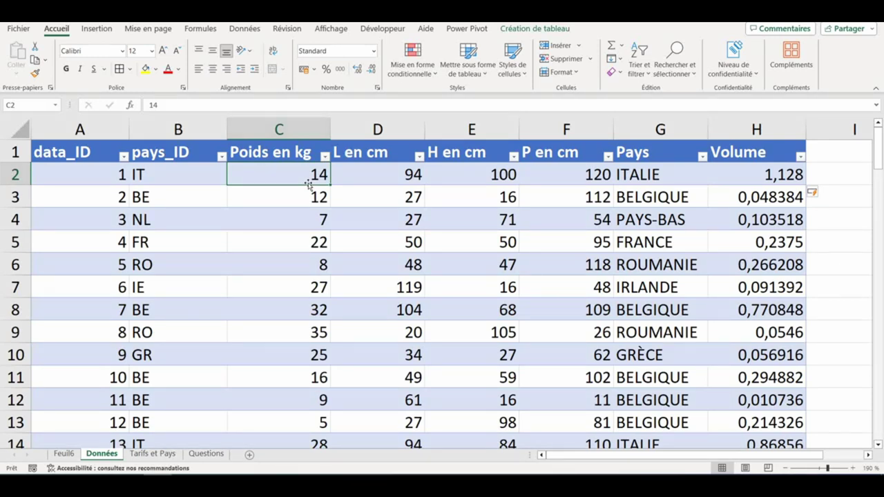
left_click(834, 147)
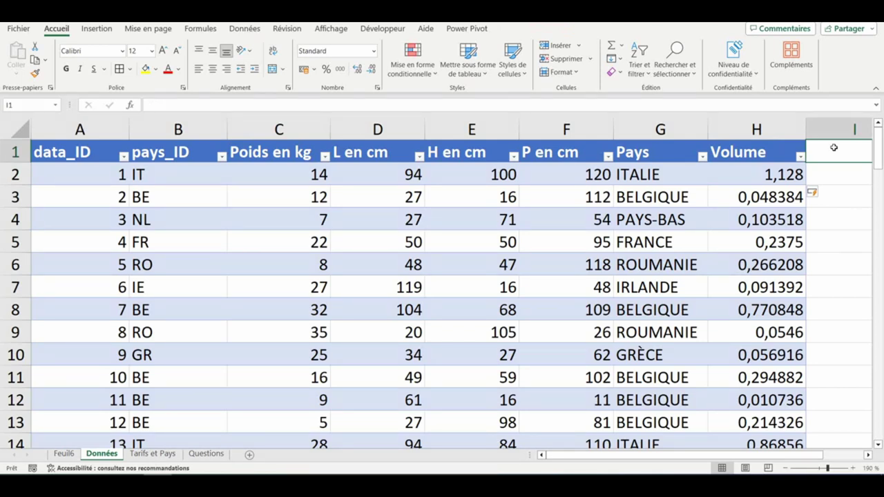
Add a Prix header in I1 and start RECHERCHEX on the row's pays_ID in I2.
type("Prix")
key("Return")
type("=")
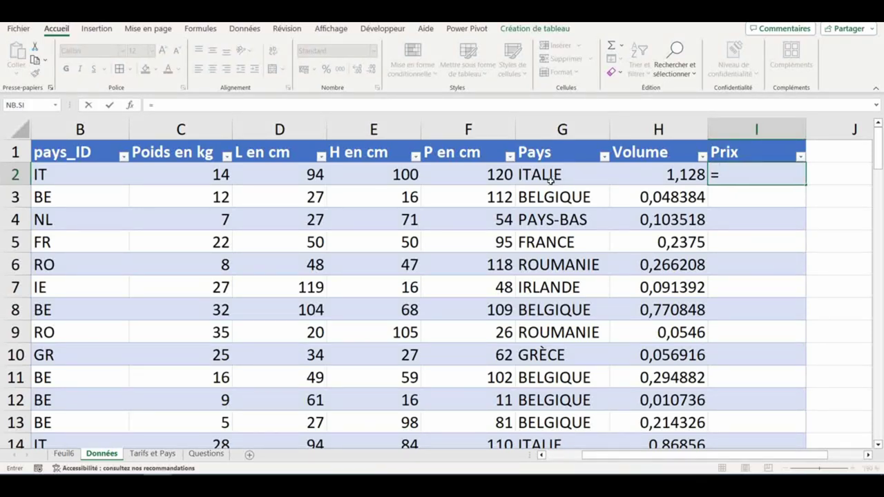
type("reche")
key("Down")
key("Tab")
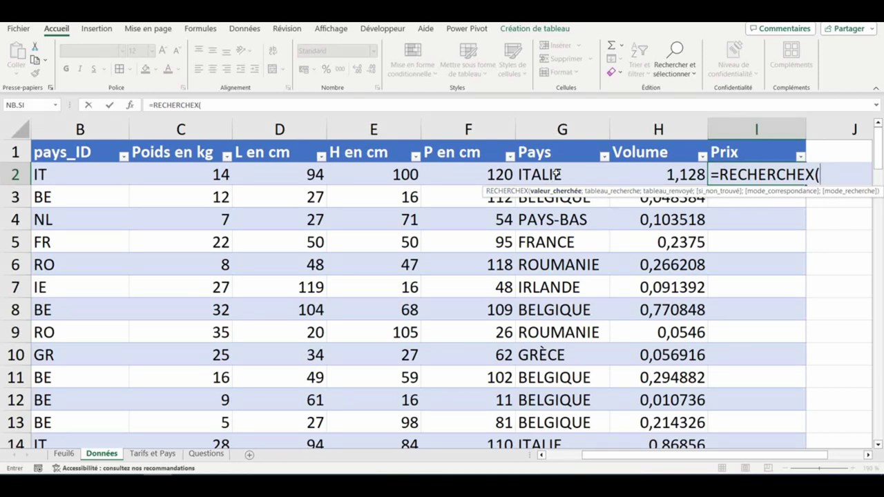
left_click(64, 179)
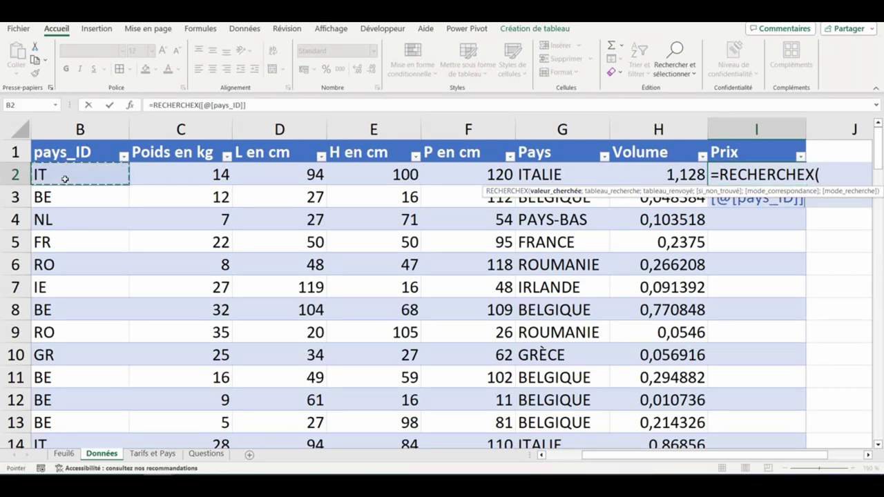
type(";")
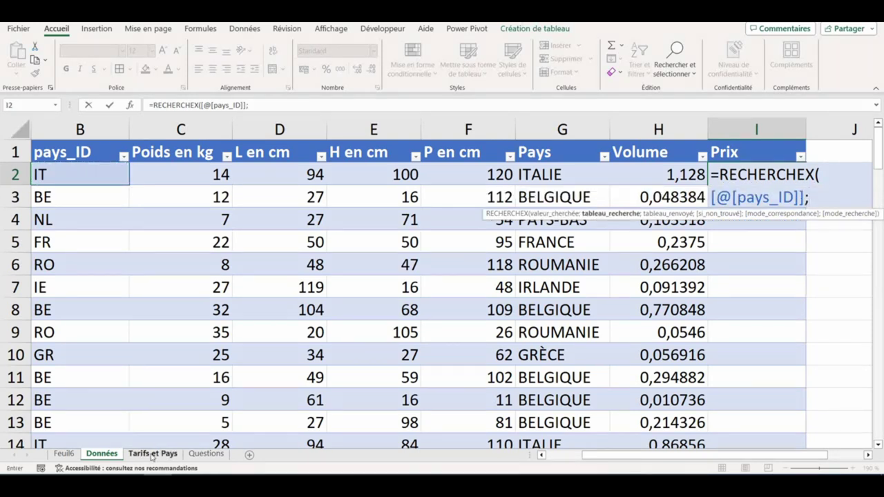
Complete the lookup with pays[pays_ID], pays[Prix/kg] and exact match (0), then commit it.
left_click(152, 454)
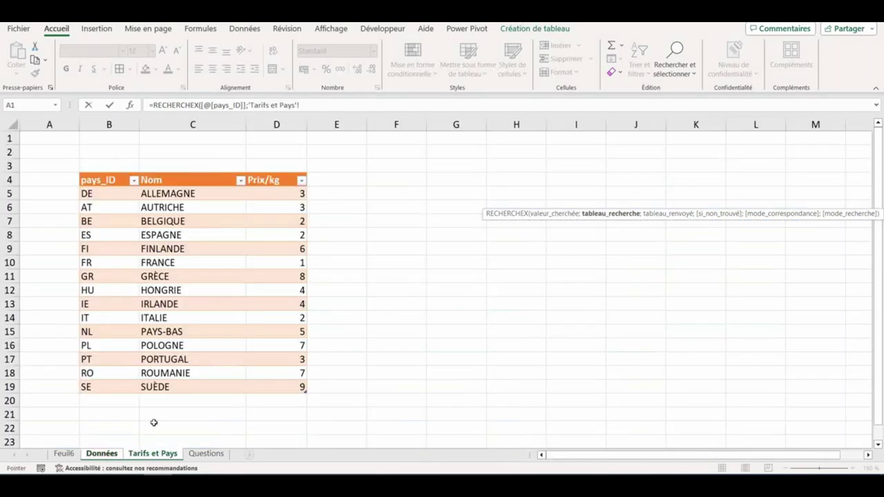
left_click(101, 172)
type(";")
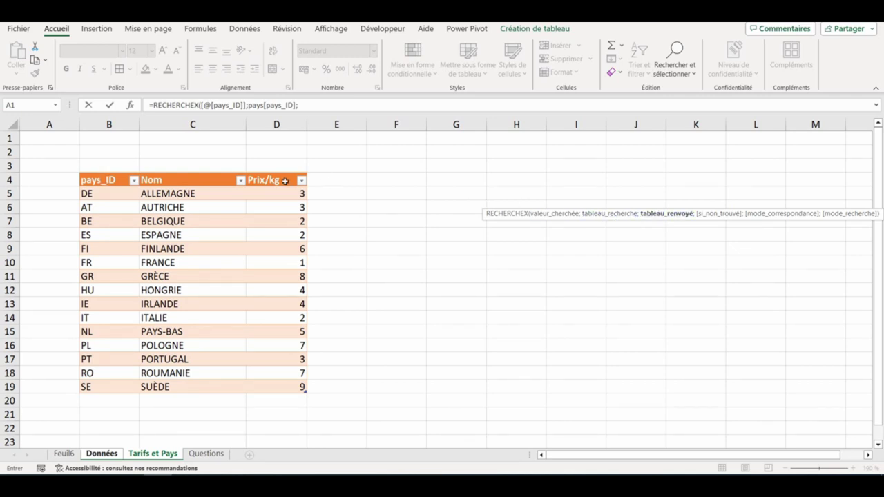
left_click(267, 173)
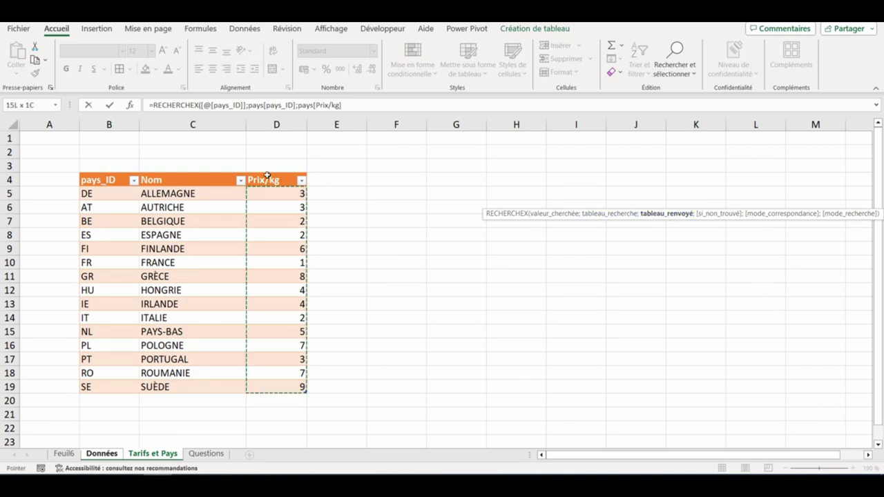
type(";")
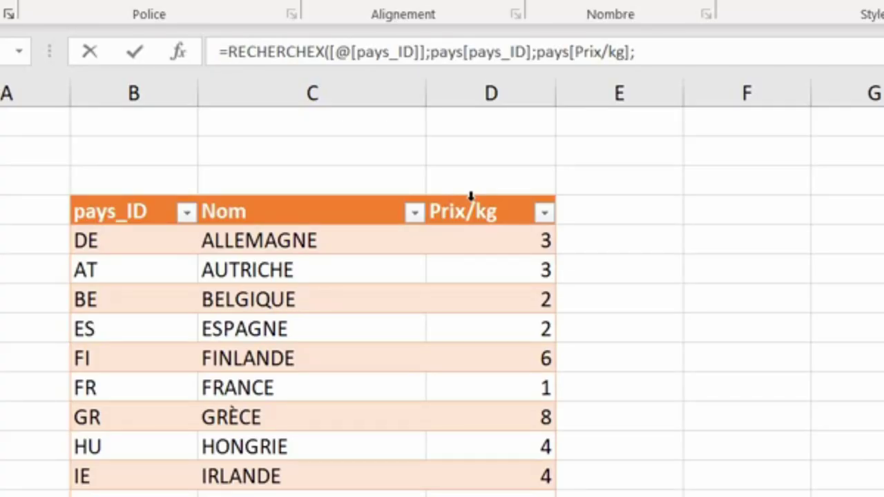
type(";")
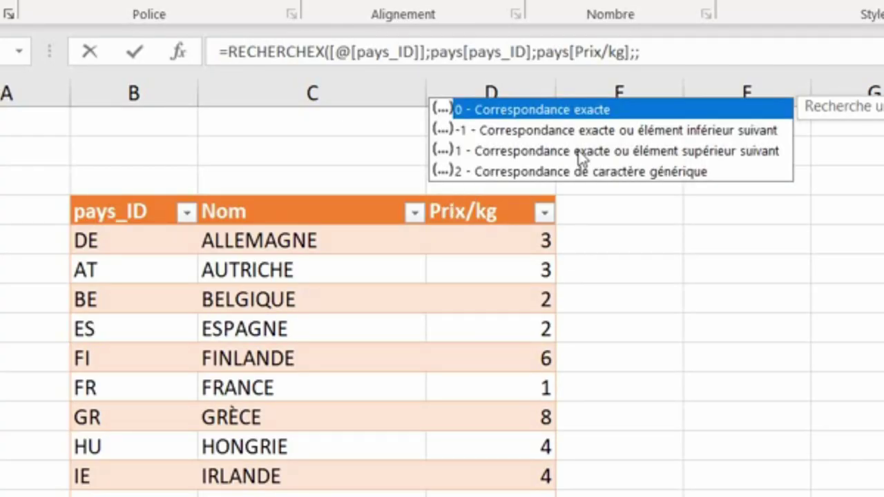
double_click(545, 111)
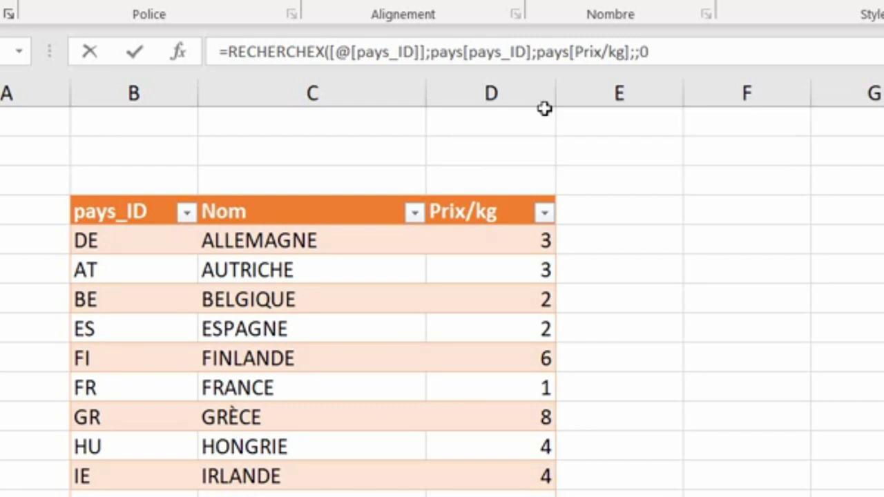
type(")")
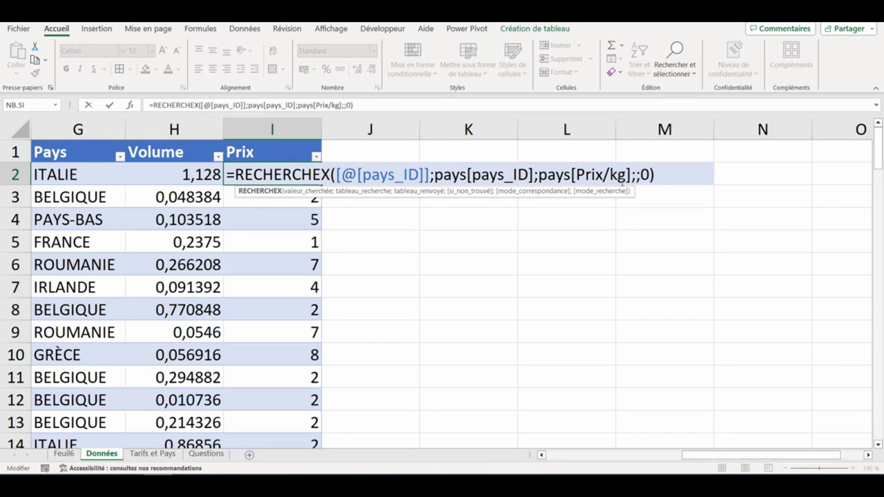
key("ctrl+Return")
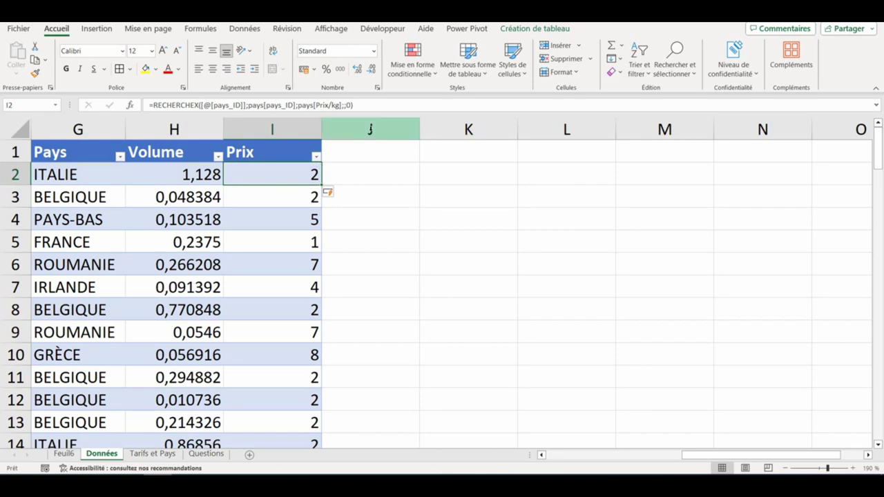
Append *[@[Poids en kg]] to the Prix formula so it gives the shipping cost.
left_click(362, 105)
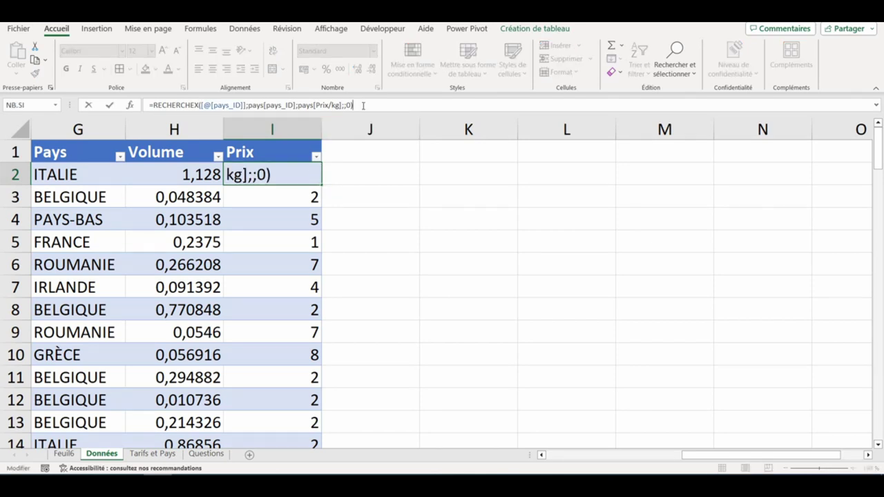
type("*")
left_click_drag(704, 455, 623, 455)
left_click(107, 176)
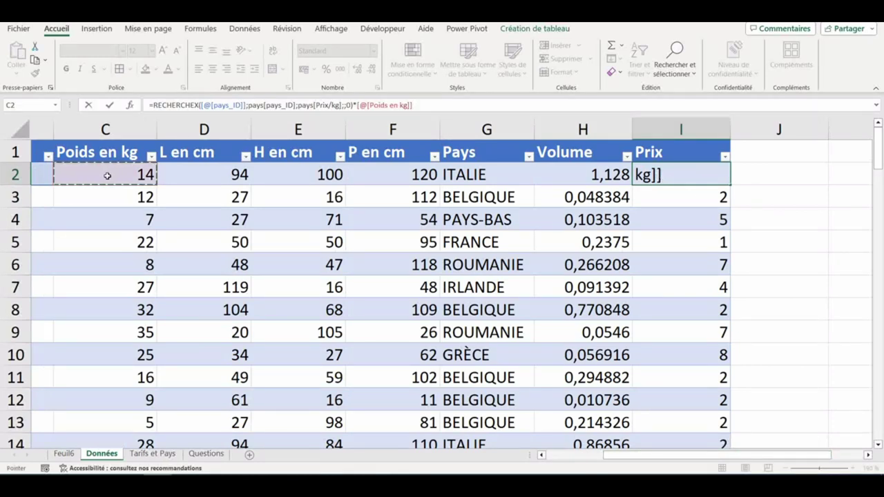
key("Return")
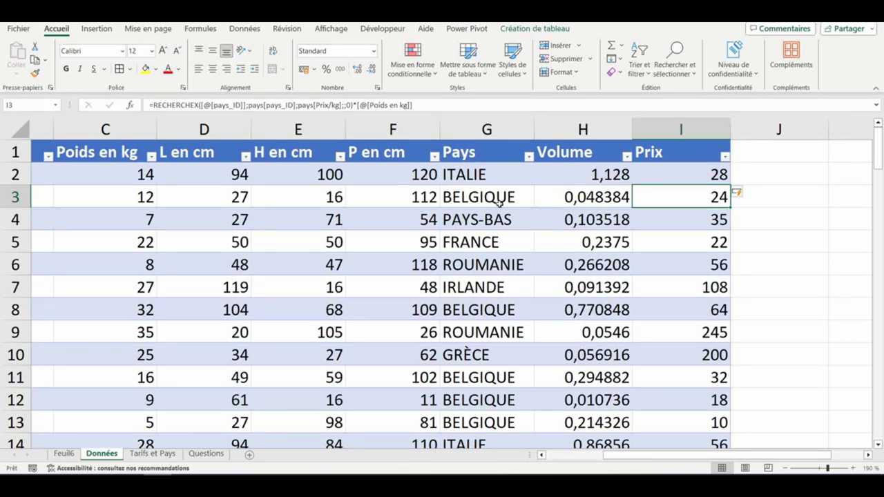
Verify the second row's weight against BELGIQUE's price per kg, then return to Questions.
left_click(103, 199)
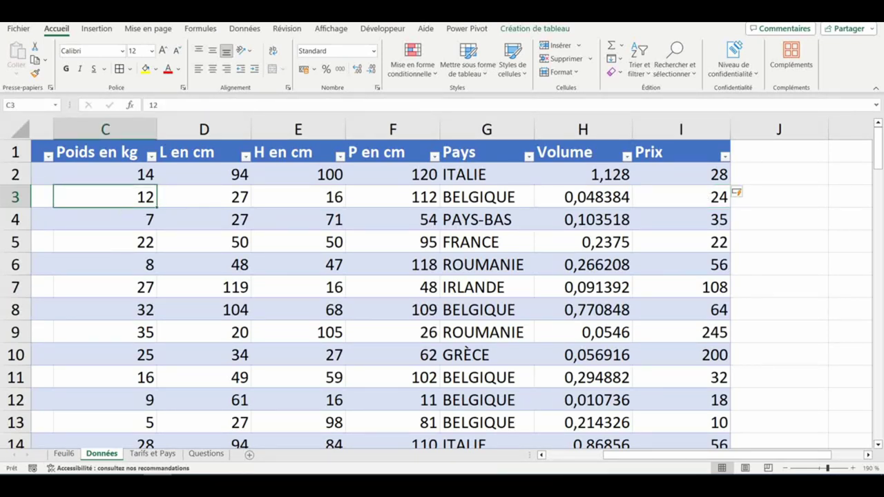
left_click(135, 454)
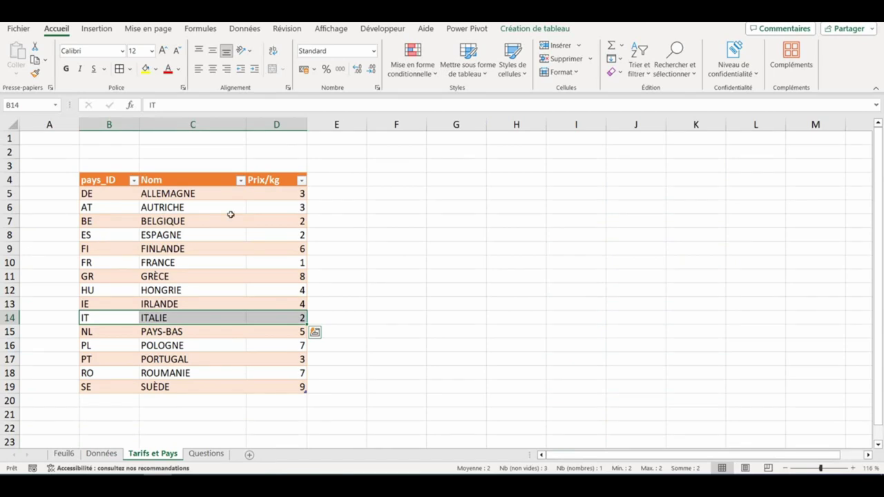
left_click(296, 221)
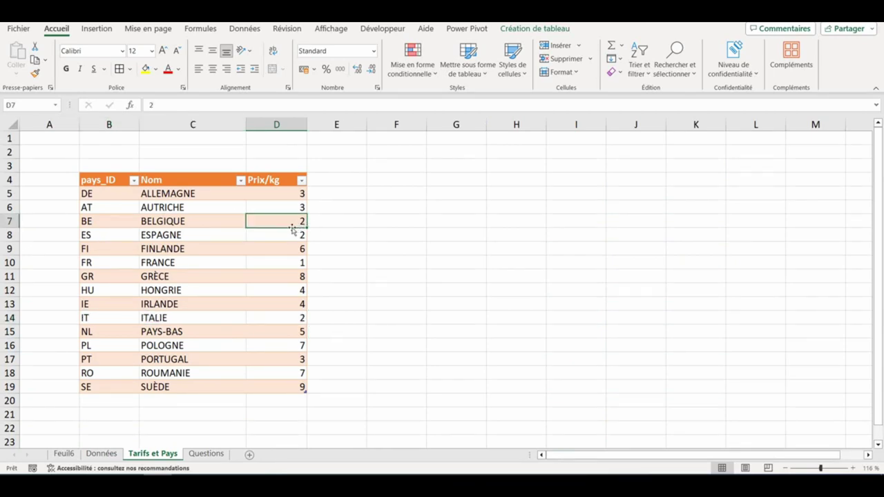
left_click(200, 453)
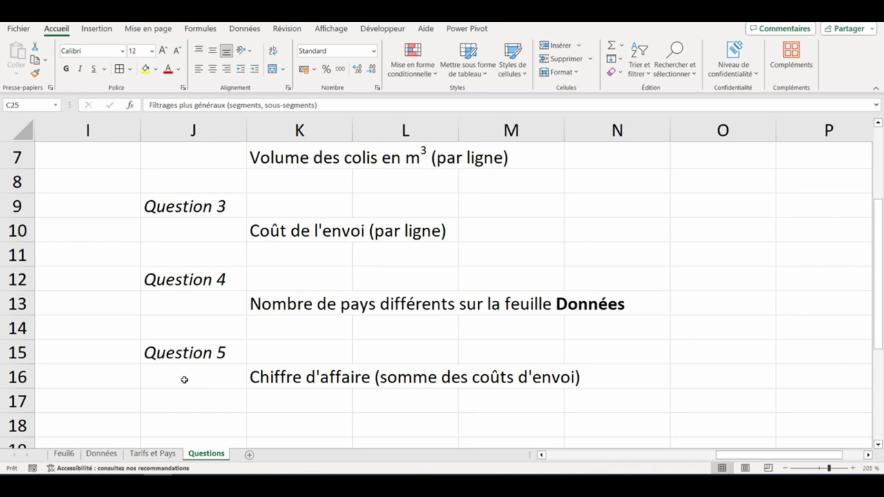
On Données, scroll right past the table and begin =UNIQUE( in cell K3.
left_click(102, 453)
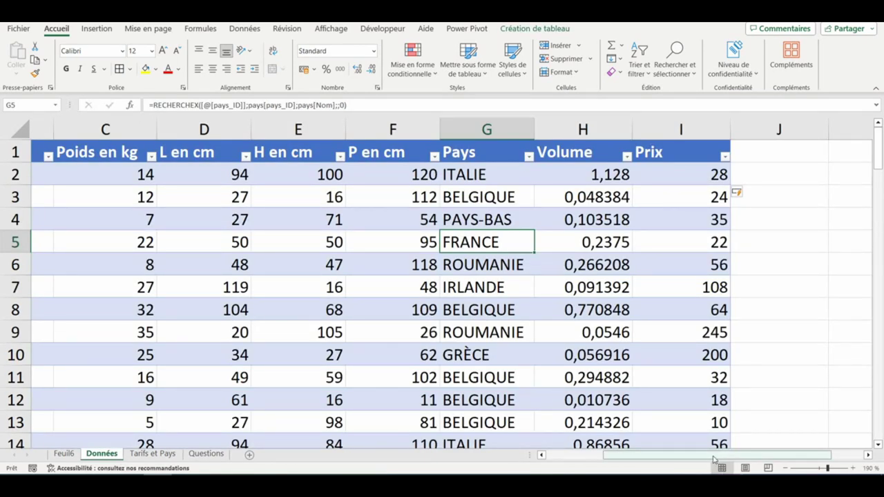
left_click_drag(713, 459, 656, 459)
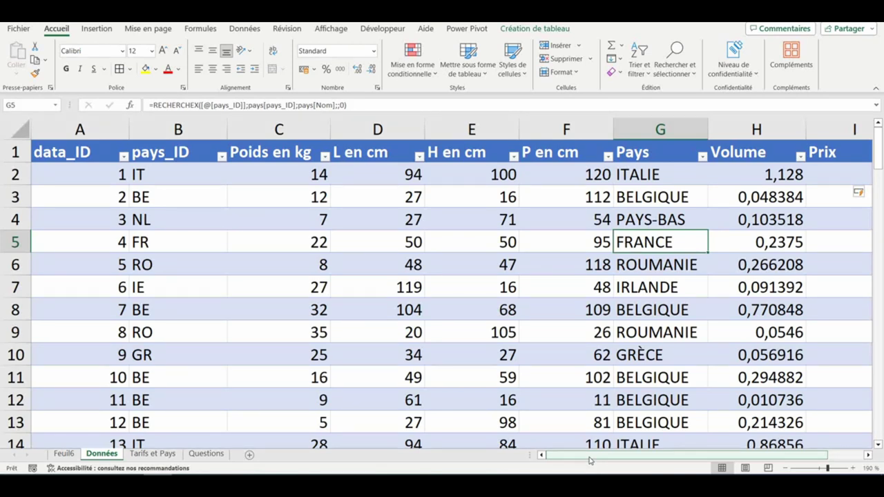
left_click_drag(590, 461, 626, 460)
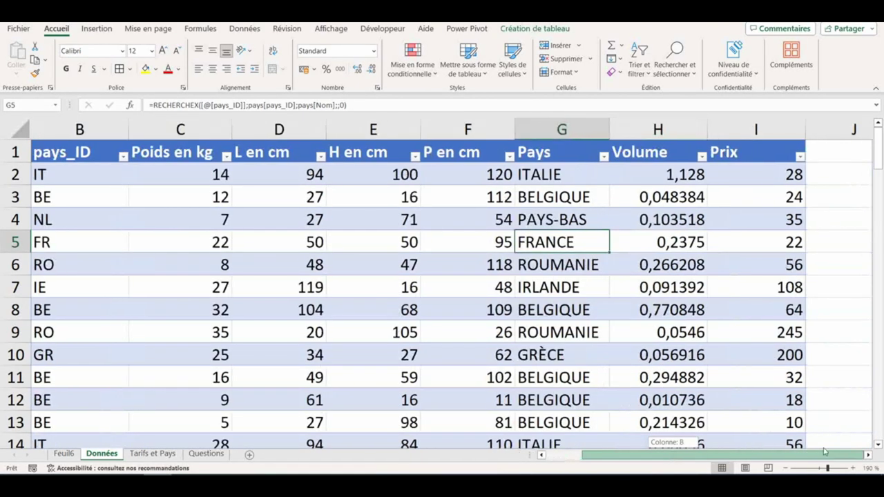
left_click(867, 455)
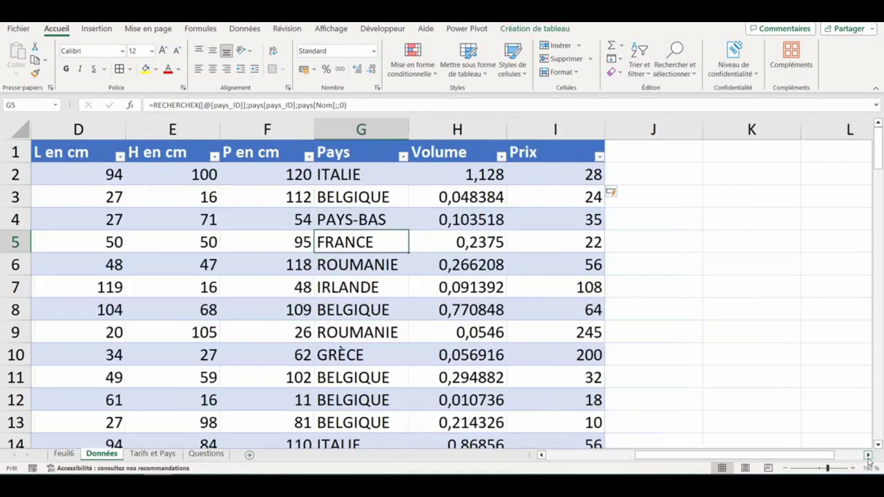
left_click(752, 195)
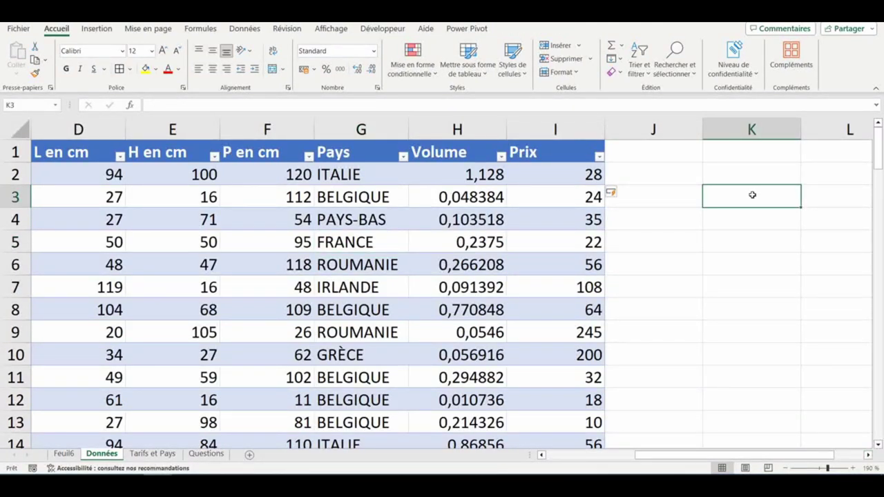
type("=unique")
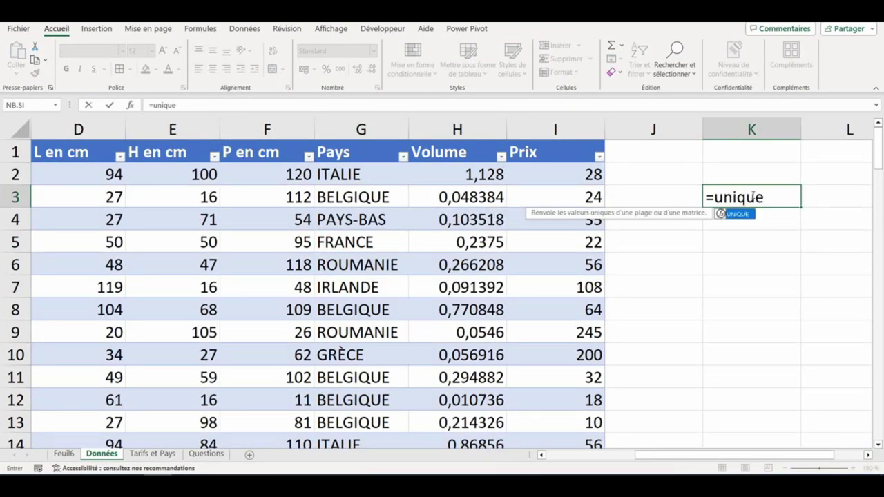
type("(")
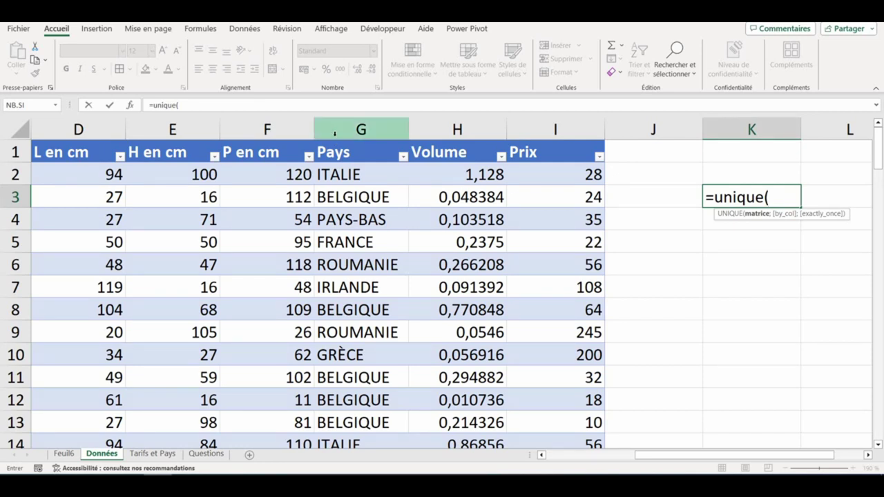
Finish and commit the =UNIQUE(data[Pays]) formula listing the distinct countries.
left_click(338, 142)
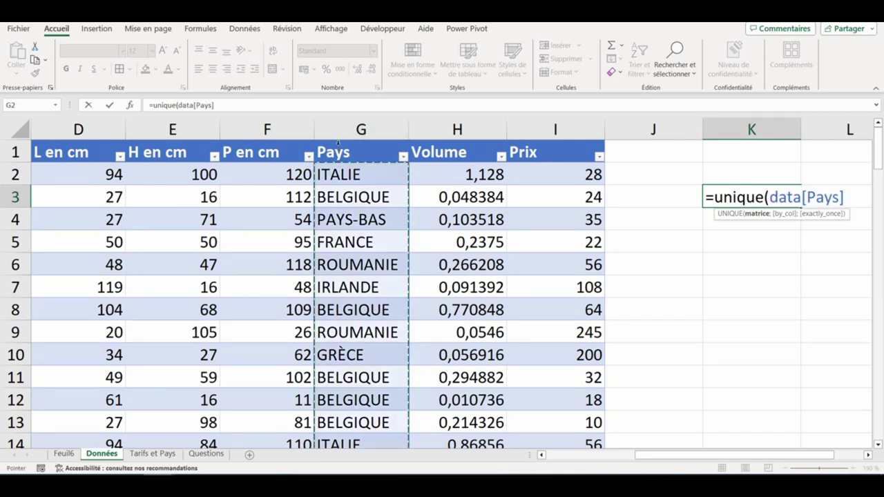
type(")")
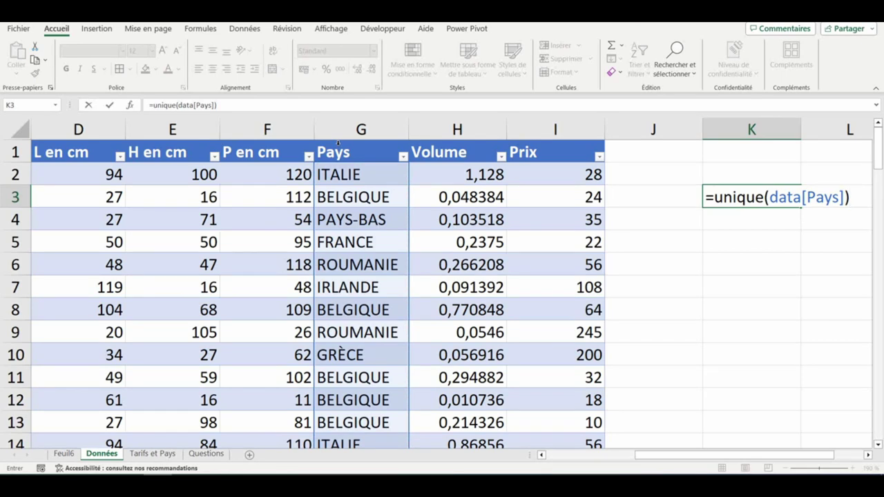
key("Return")
scroll(795, 201, "down", 2)
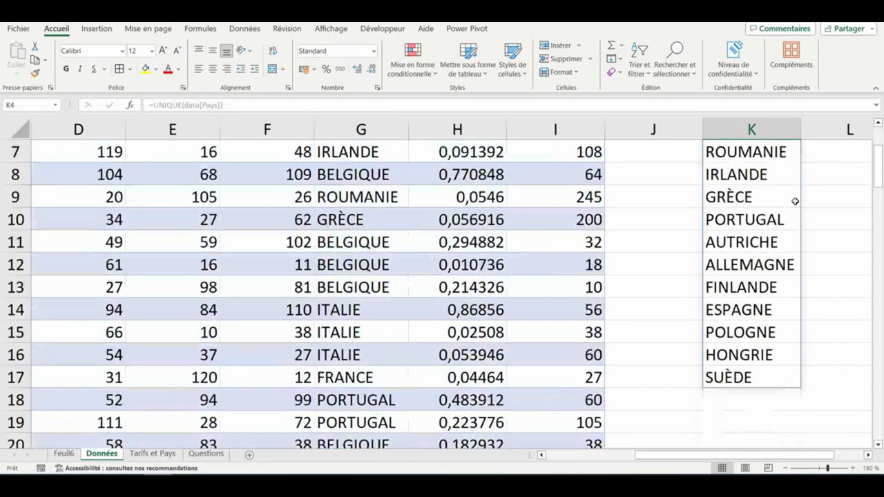
scroll(795, 201, "up", 1)
scroll(792, 200, "up", 1)
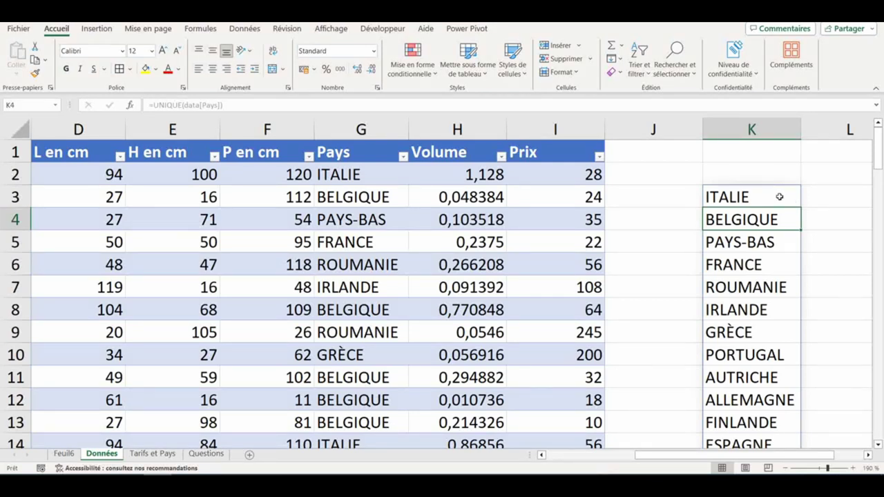
Wrap K3's formula as =NBVAL(UNIQUE(data[Pays])) to count the 15 countries.
left_click(782, 197)
left_click(153, 105)
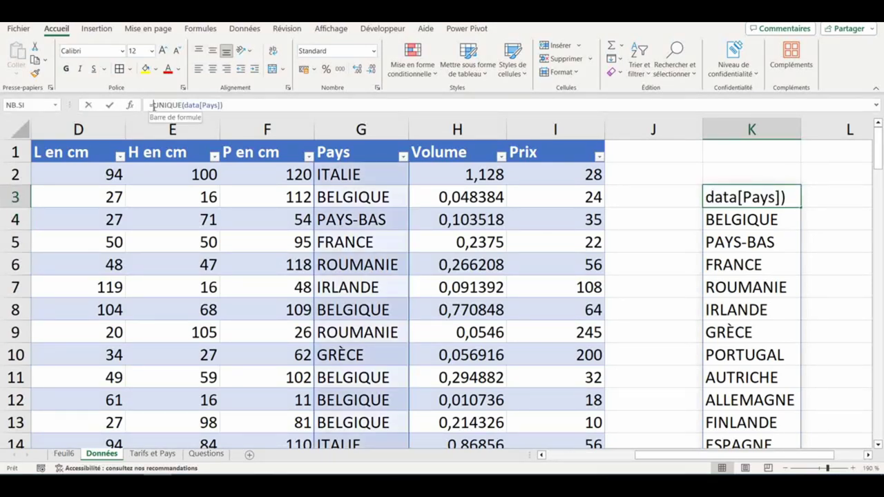
type("nb")
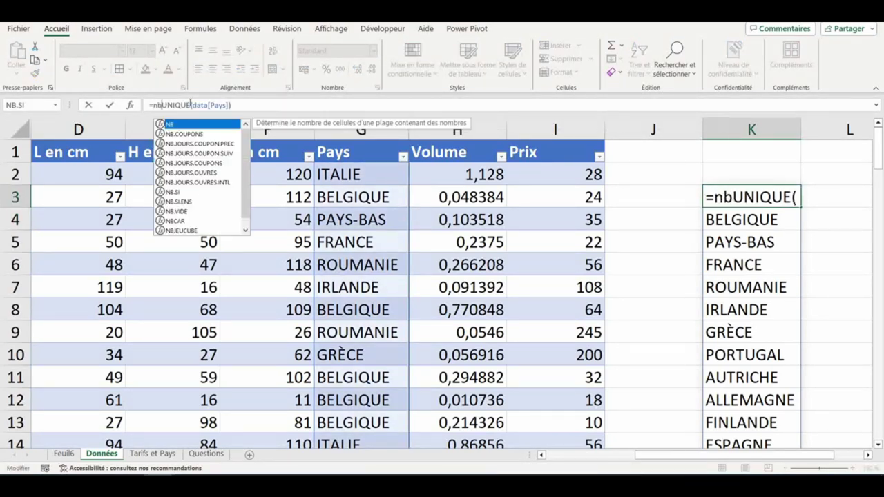
type("val(")
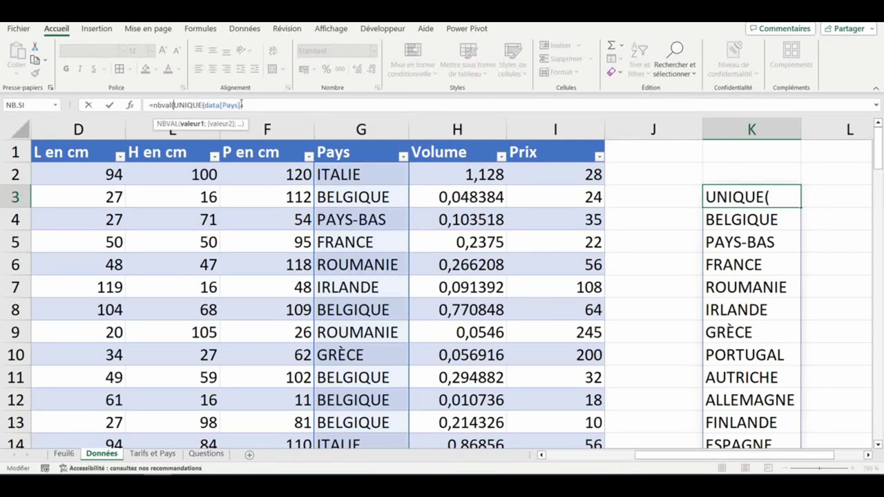
left_click(258, 106)
type(")")
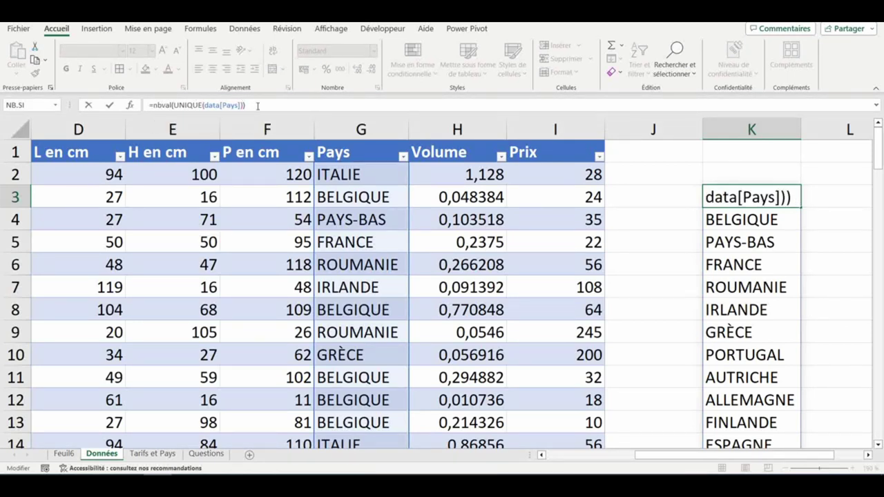
key("Return")
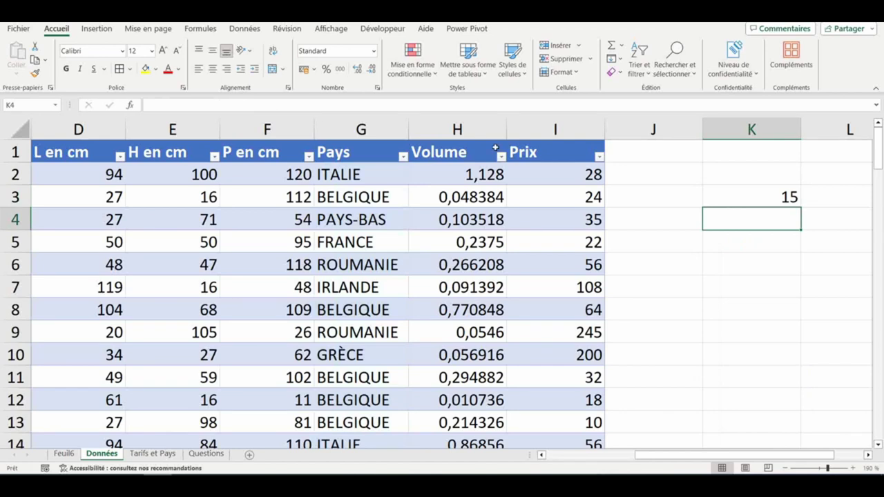
left_click(768, 196)
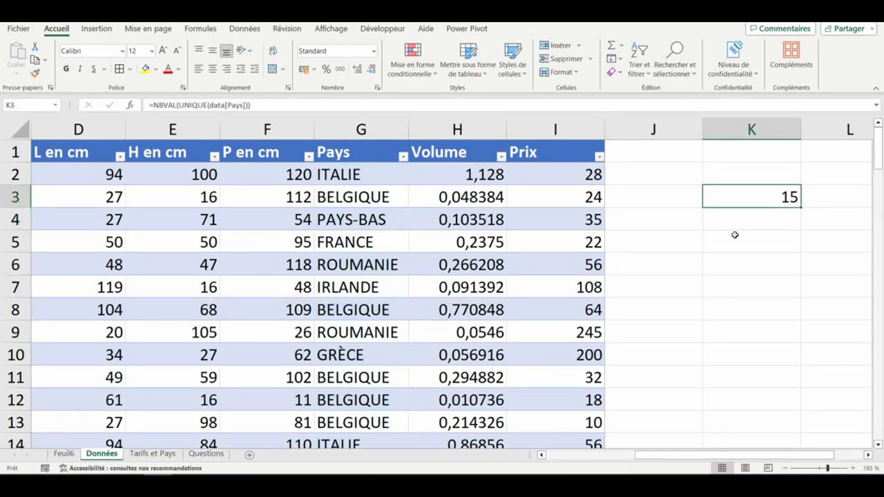
Total the Prix column in K3 with AutoSum as =SOMME(data[Prix]), giving 7210.
key("ctrl+Page_Down")
key("ctrl+Page_Down")
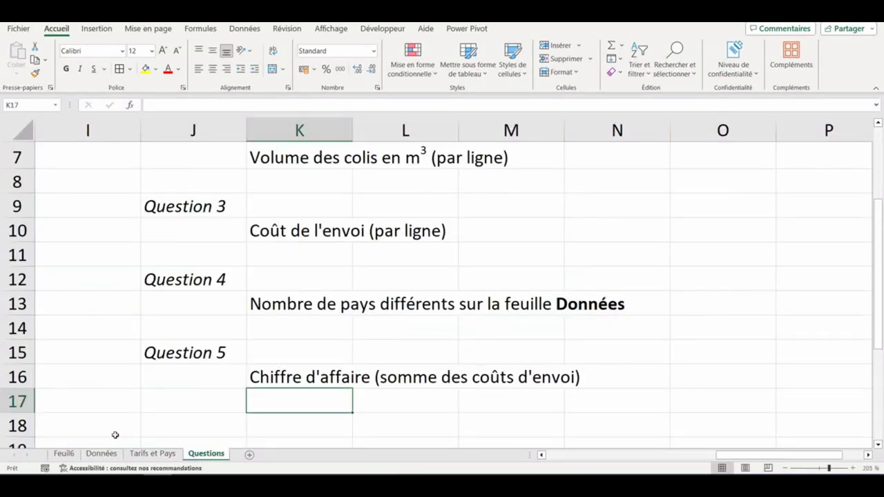
left_click(96, 456)
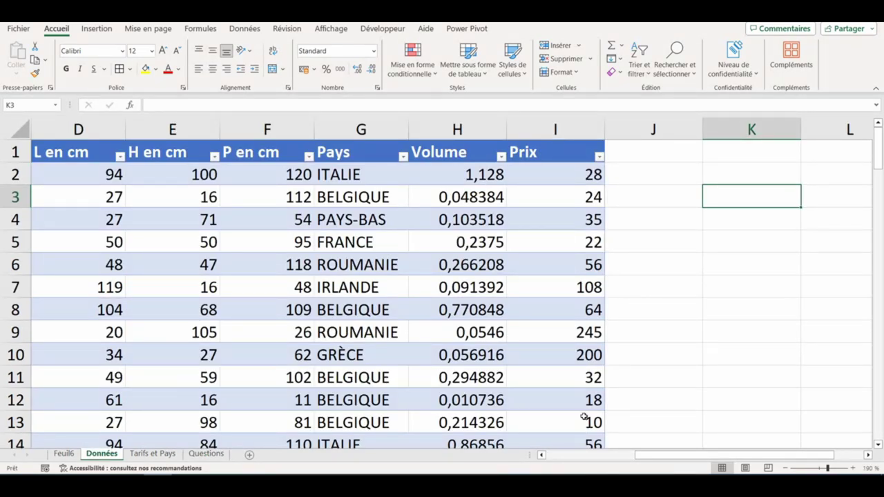
left_click(612, 45)
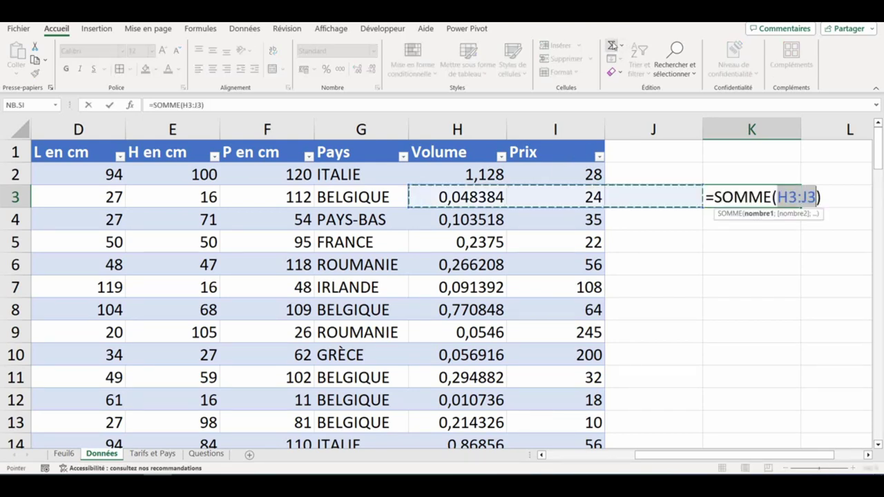
left_click(534, 144)
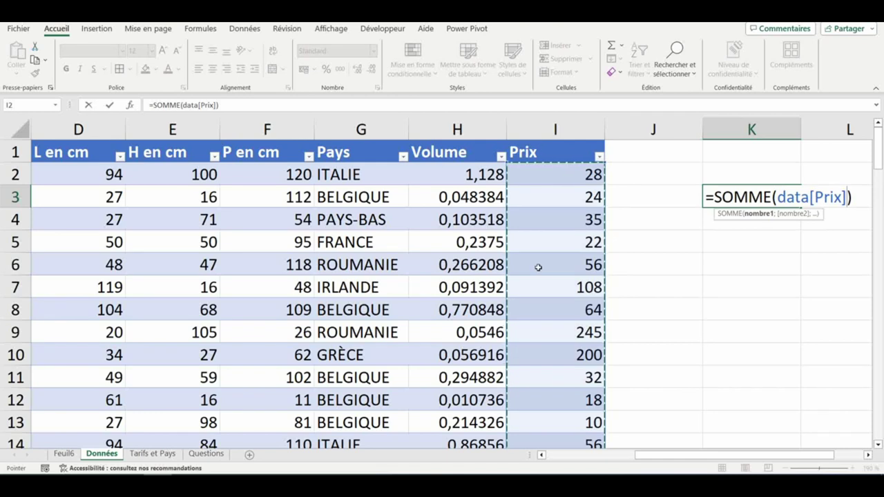
key("Return")
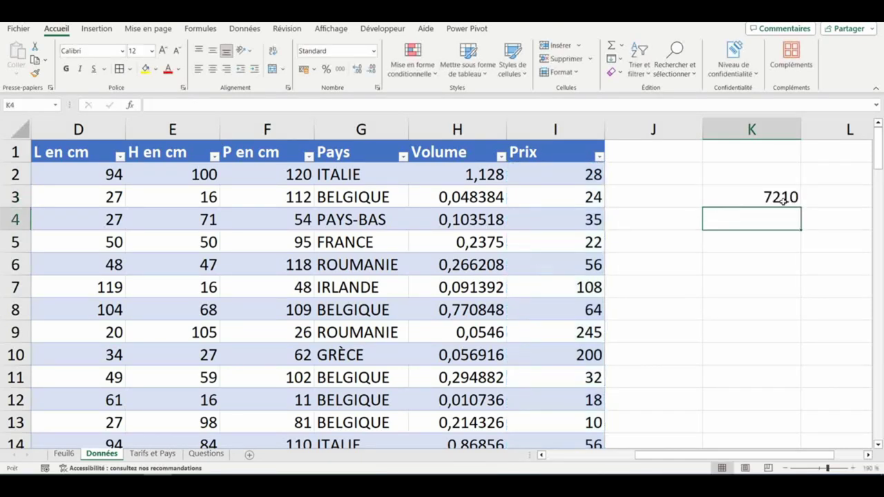
left_click(780, 199)
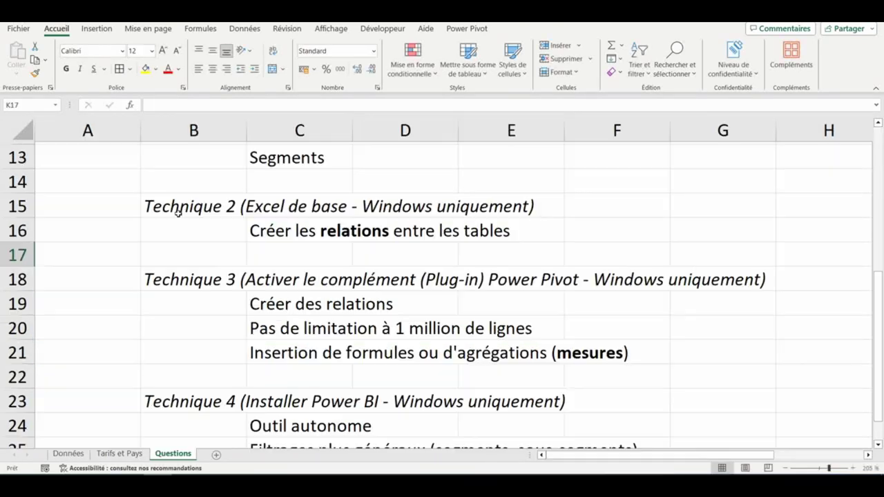
Check the table names: data on Données and pays on Tarifs et Pays.
key("ctrl+Page_Down")
key("ctrl+Page_Down")
key("ctrl+Page_Up")
key("ctrl+Page_Up")
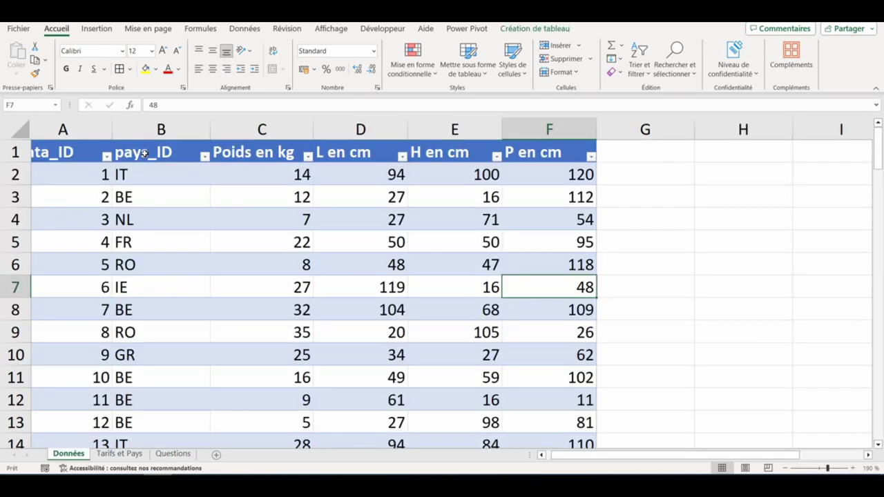
left_click(145, 154)
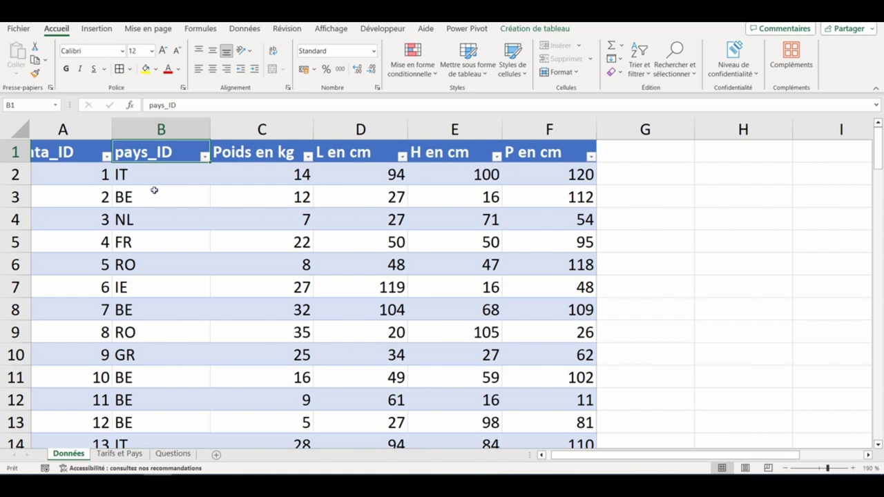
left_click(243, 289)
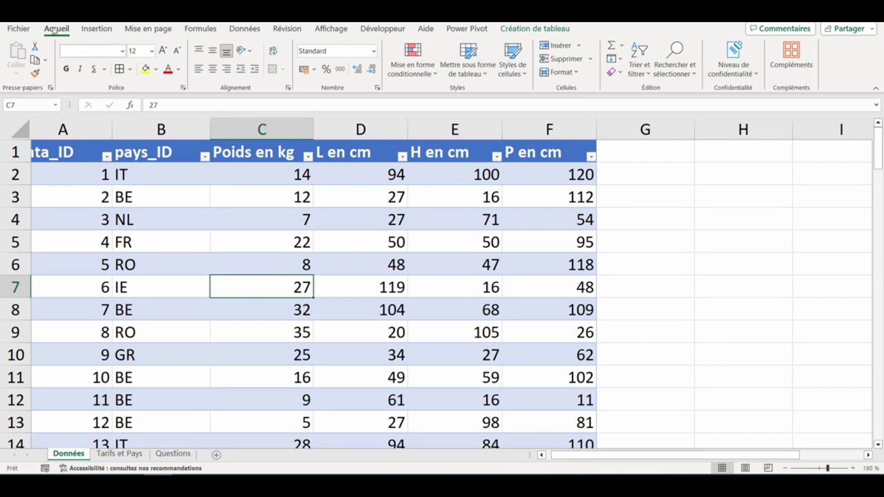
left_click(514, 29)
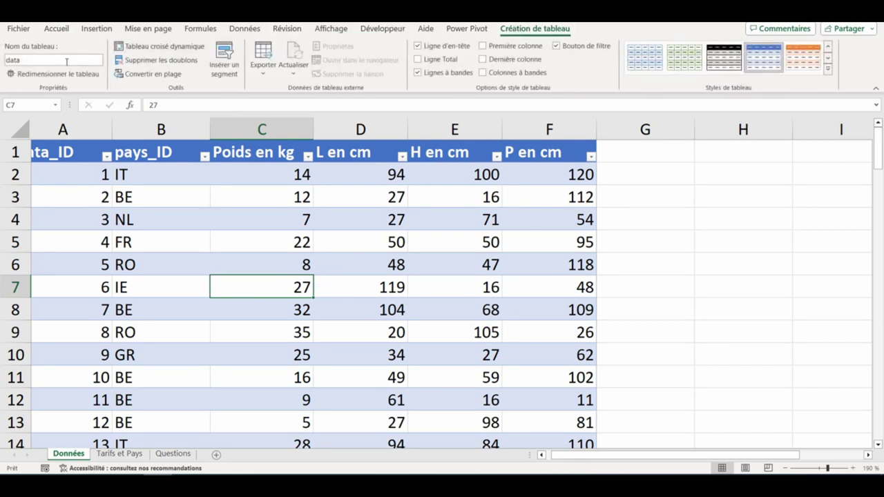
left_click(119, 453)
left_click(185, 314)
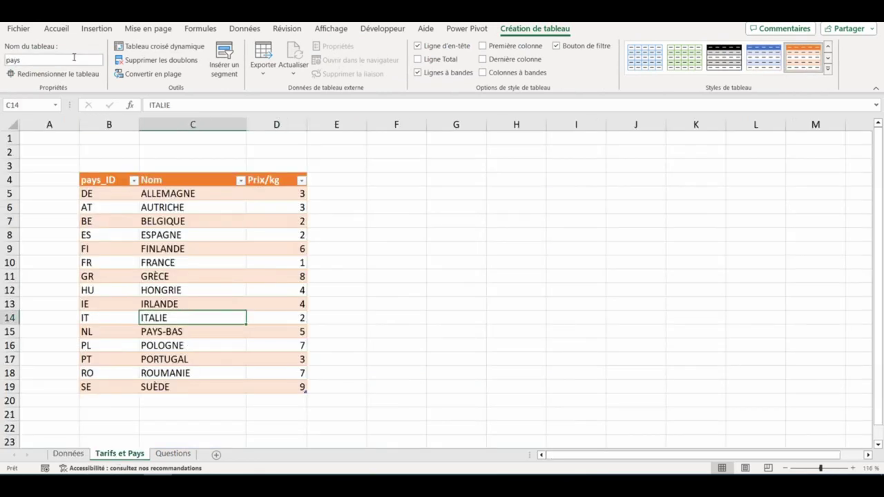
left_click(67, 453)
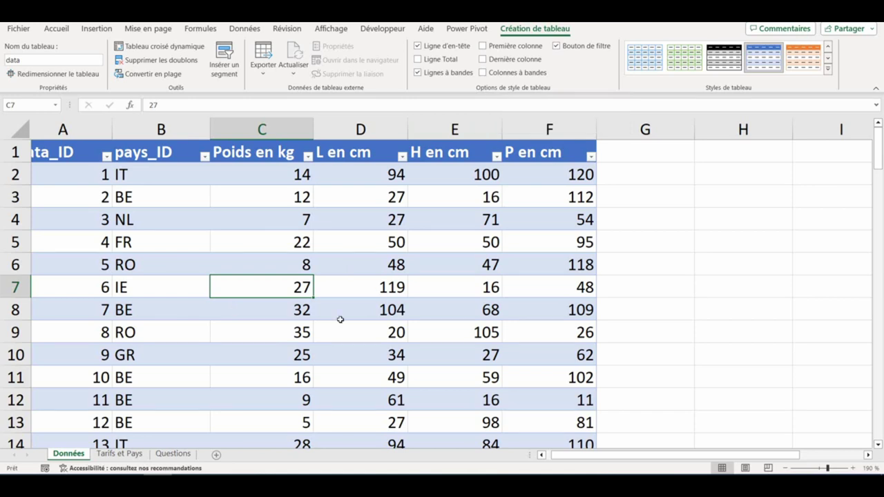
Start a new relationship using the data table's pays_ID column.
left_click(244, 29)
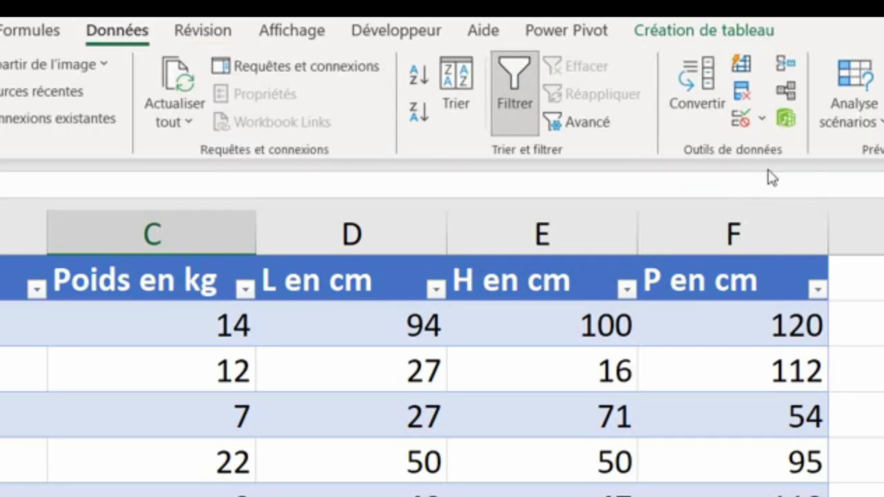
left_click(787, 91)
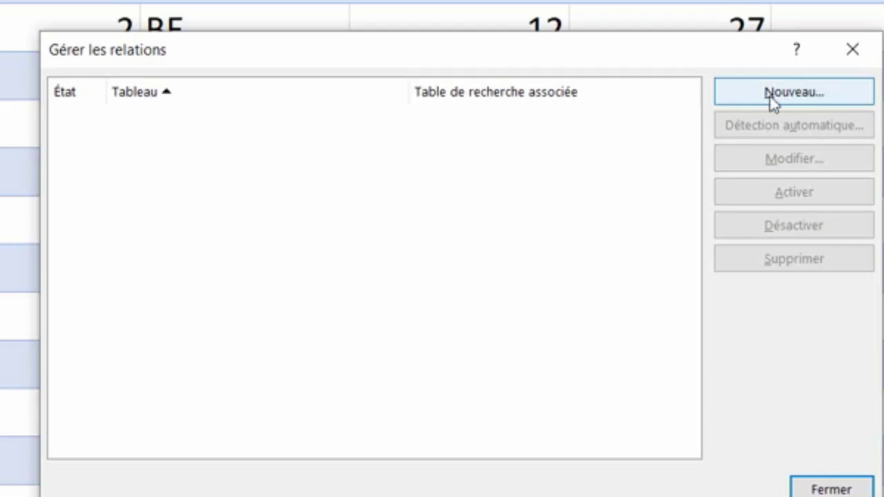
left_click(773, 97)
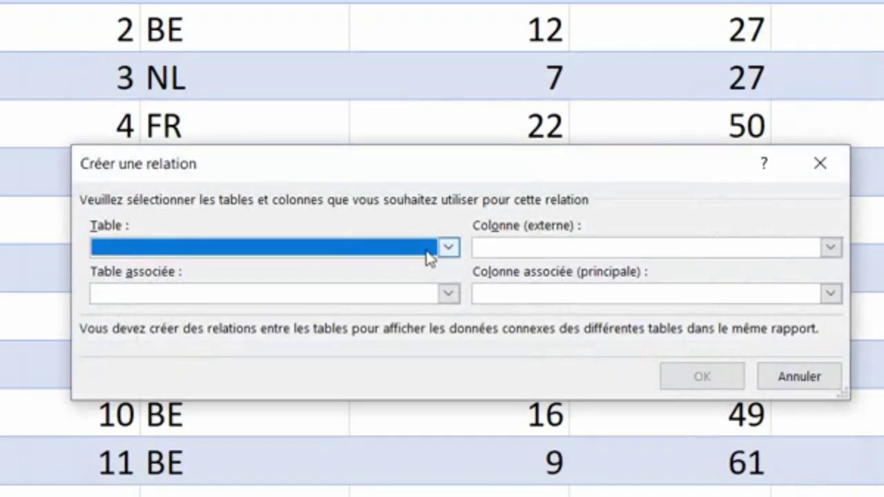
left_click(448, 247)
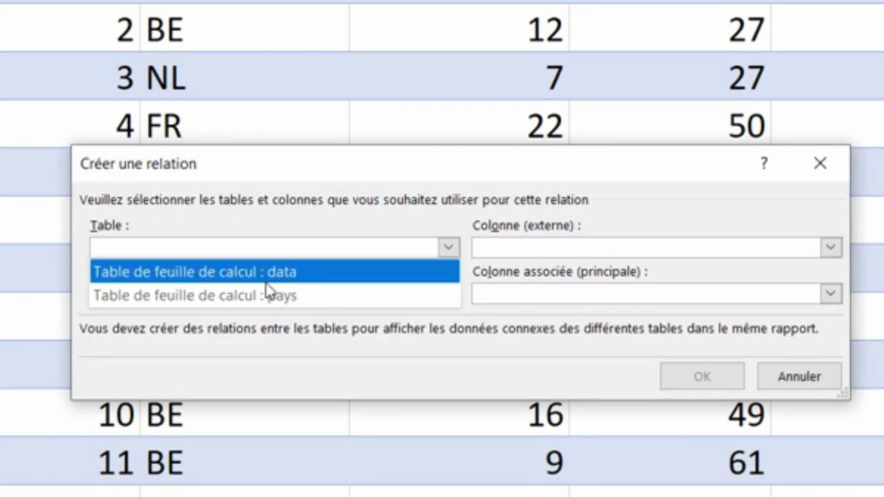
left_click(309, 276)
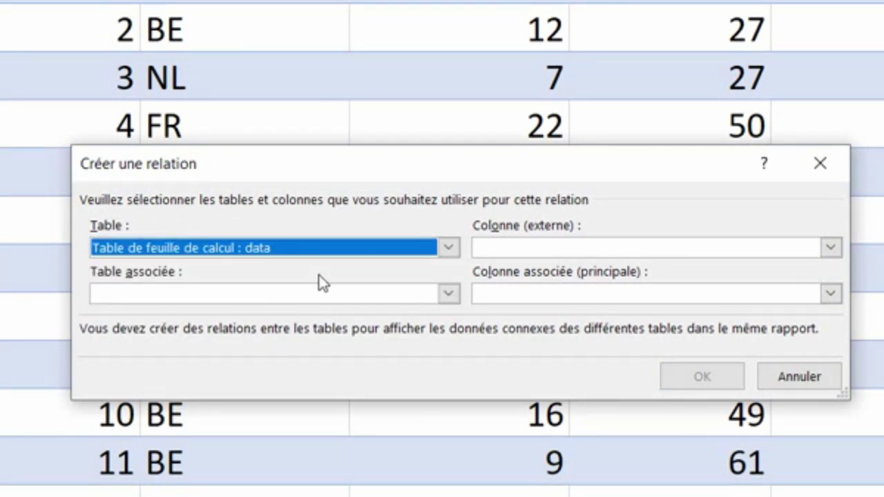
left_click(829, 249)
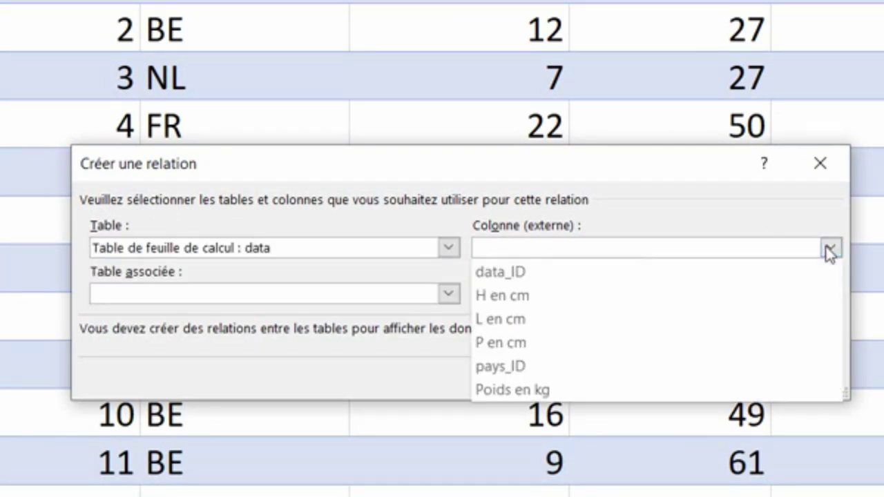
left_click(543, 373)
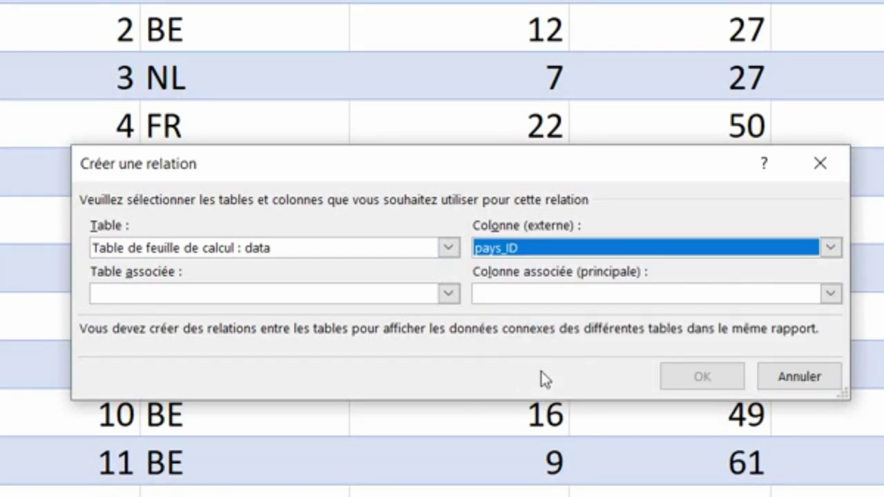
Relate it to the pays table's pays_ID column and confirm the relationship.
left_click(446, 297)
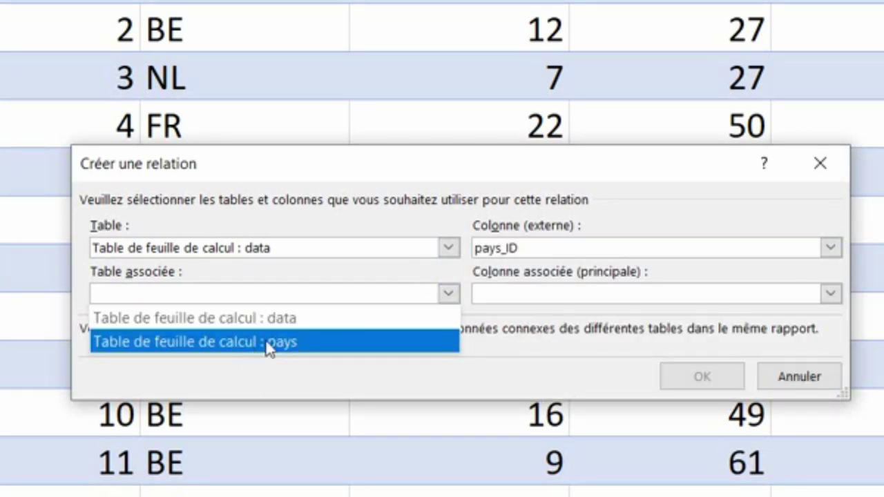
left_click(286, 343)
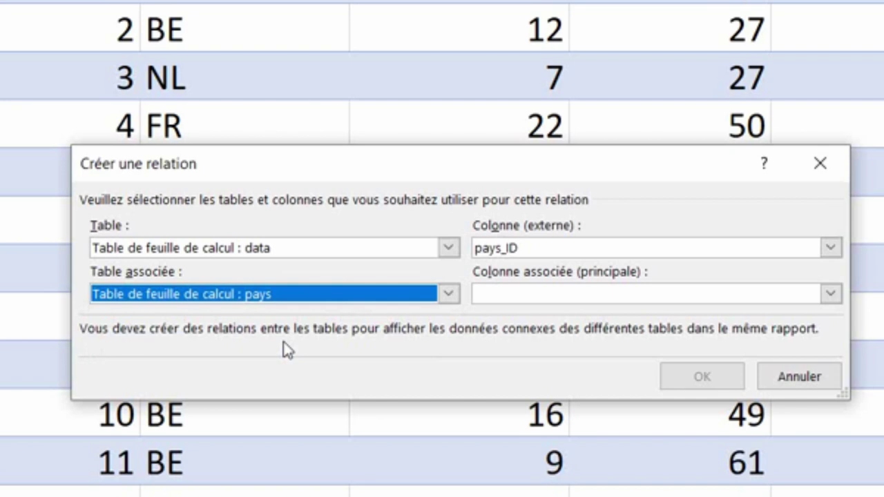
left_click(830, 293)
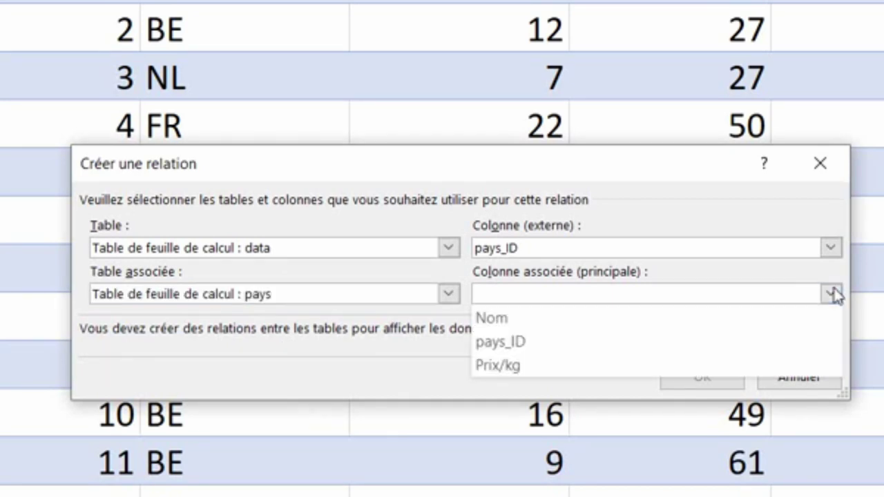
left_click(511, 344)
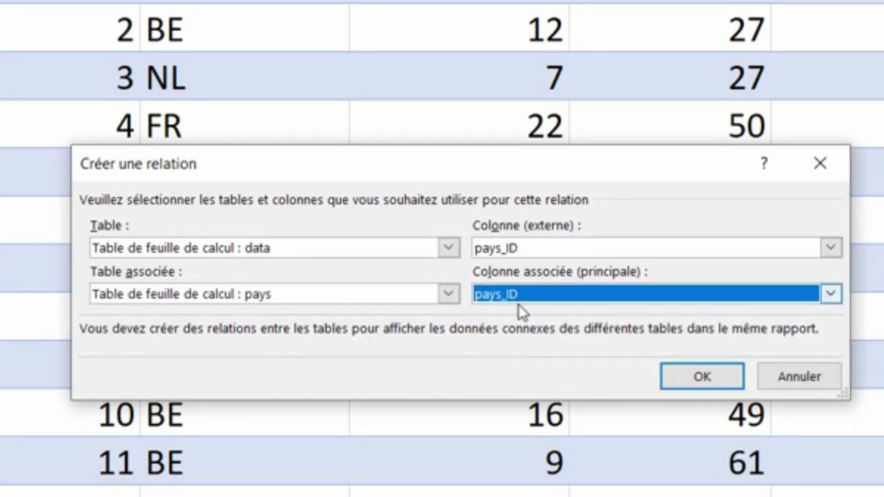
left_click(702, 378)
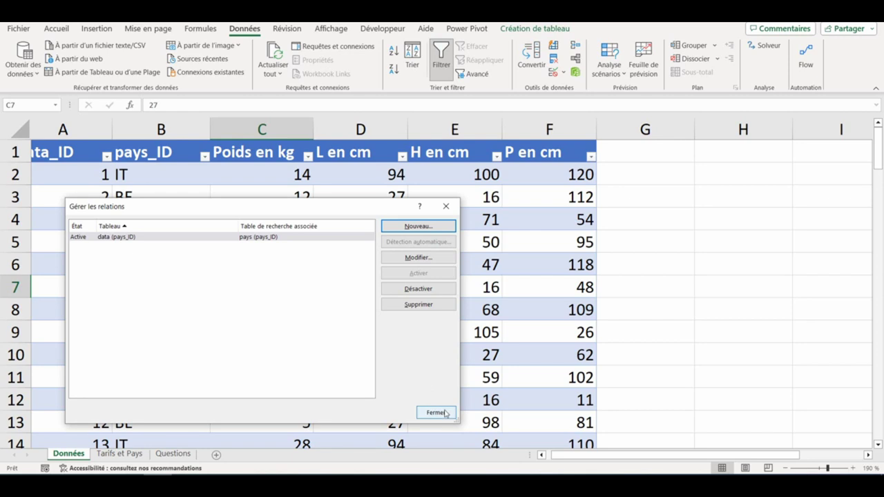
left_click(445, 413)
Insert a pivot table from the data table on a new sheet, added to the Data Model.
key("ctrl+Page_Down")
key("ctrl+Page_Down")
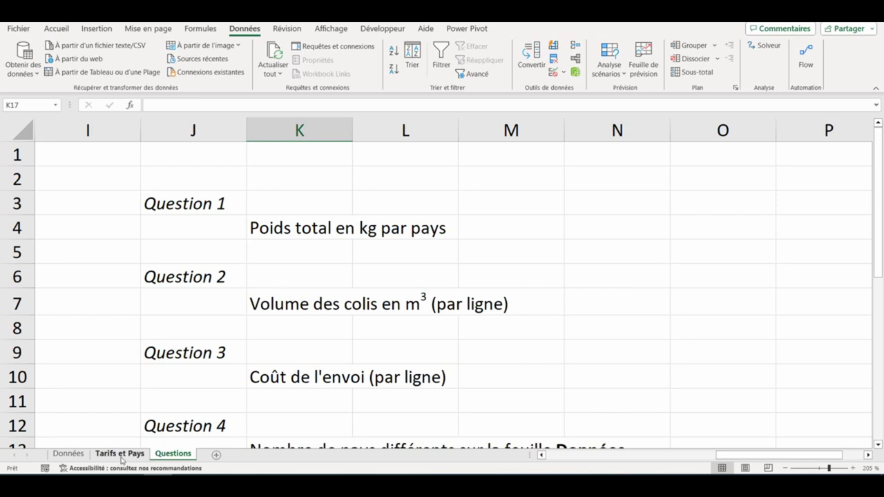
left_click(68, 454)
left_click(271, 228)
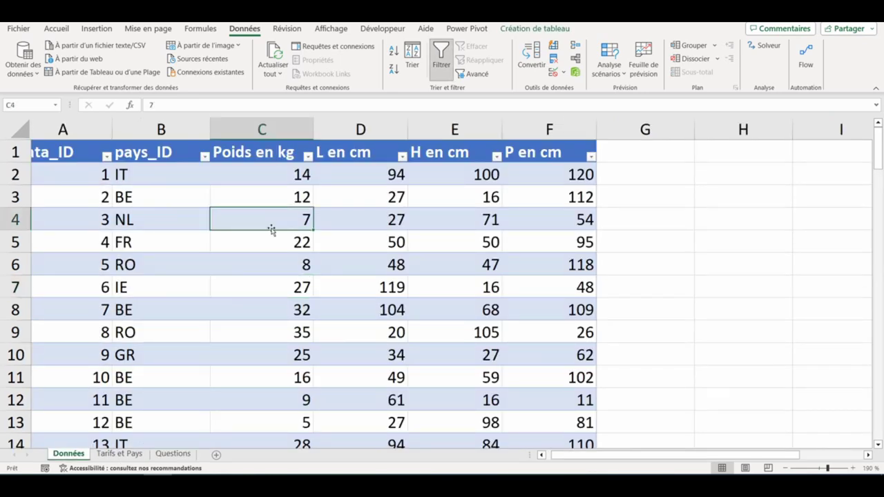
left_click(96, 29)
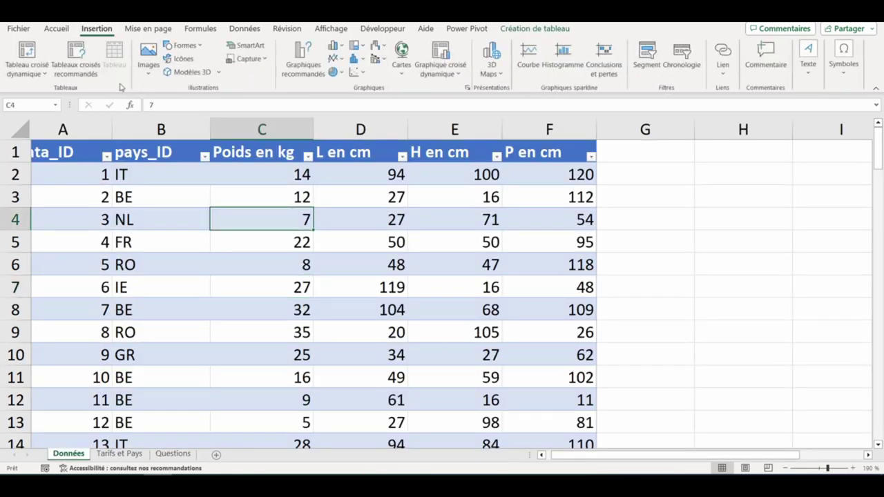
left_click(26, 53)
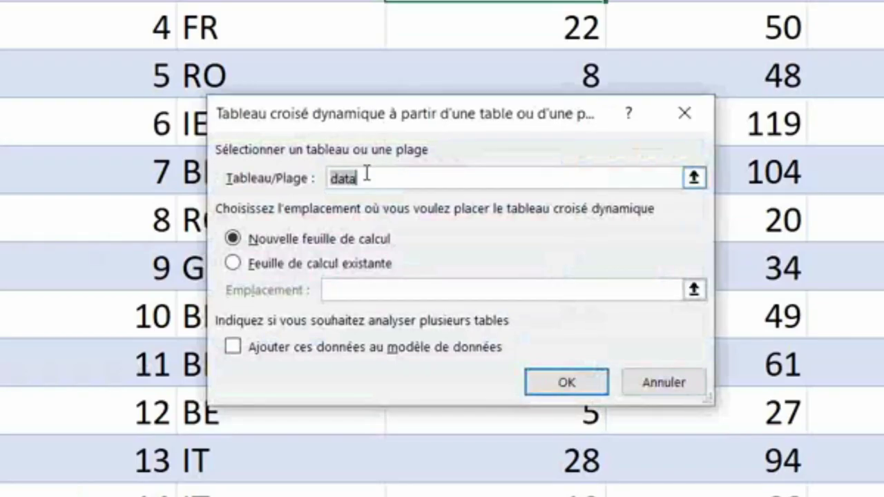
left_click(372, 178)
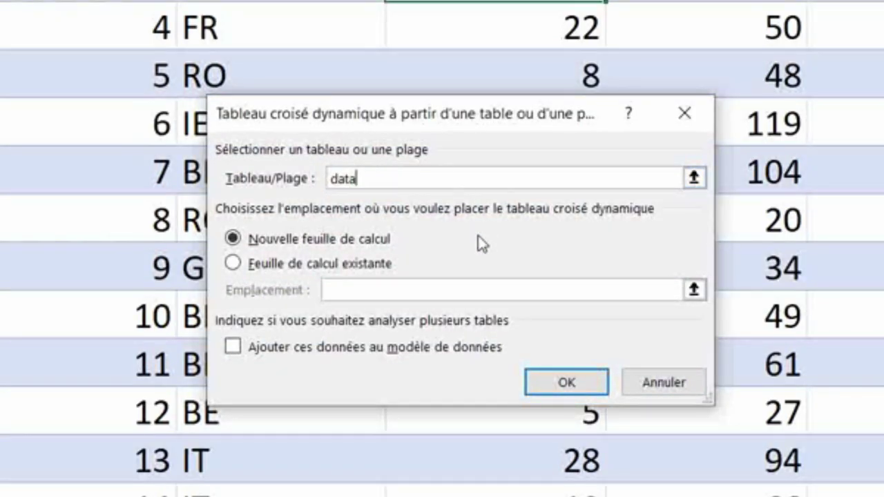
left_click(232, 349)
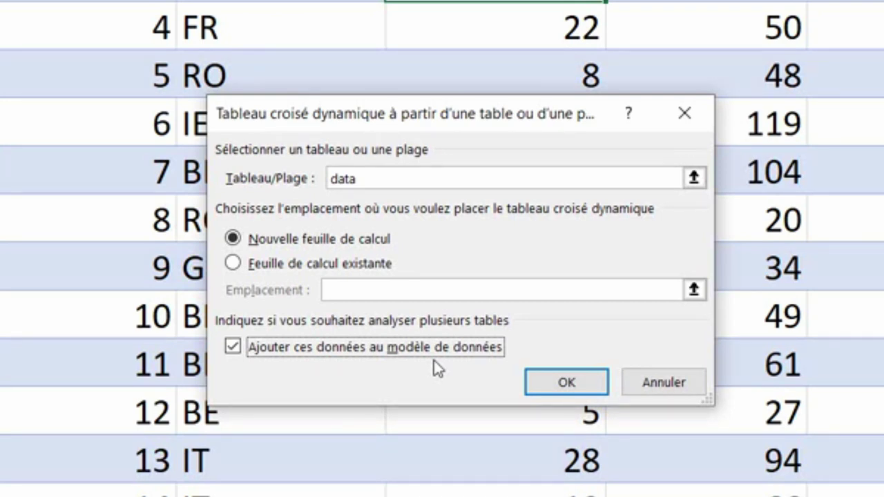
left_click(582, 380)
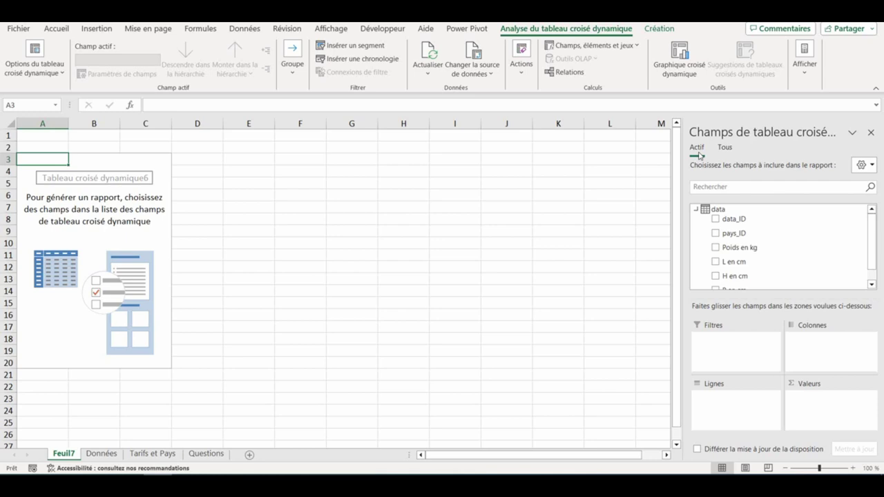
Lay out the pivot with pays Nom in rows and summed data Poids en kg in values.
left_click(725, 148)
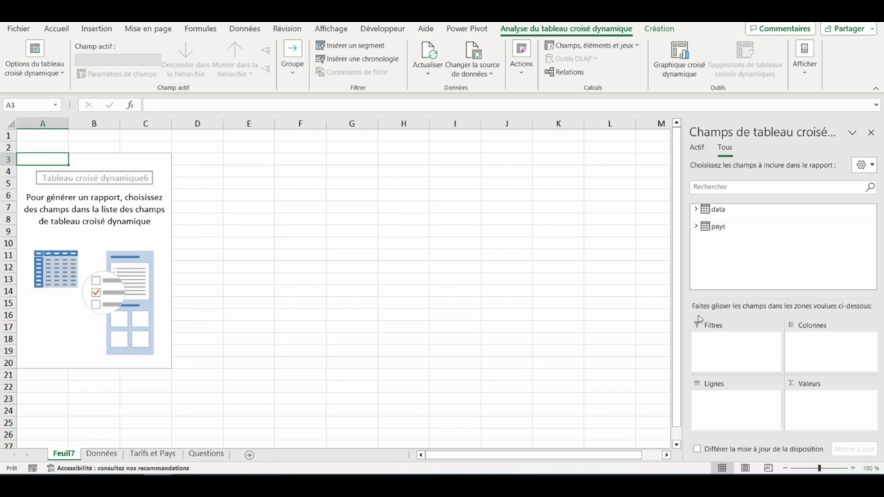
left_click(696, 227)
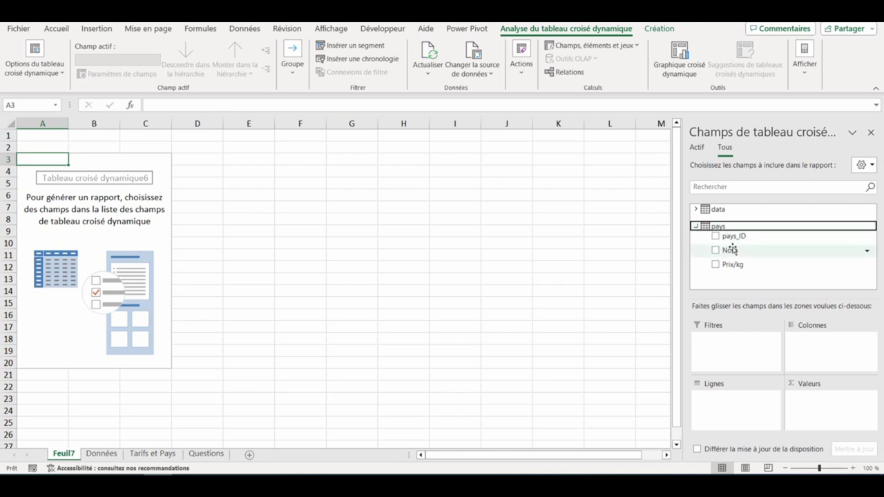
mouse_move(729, 251)
left_mouse_down()
mouse_move(740, 298)
mouse_move(732, 414)
left_mouse_up()
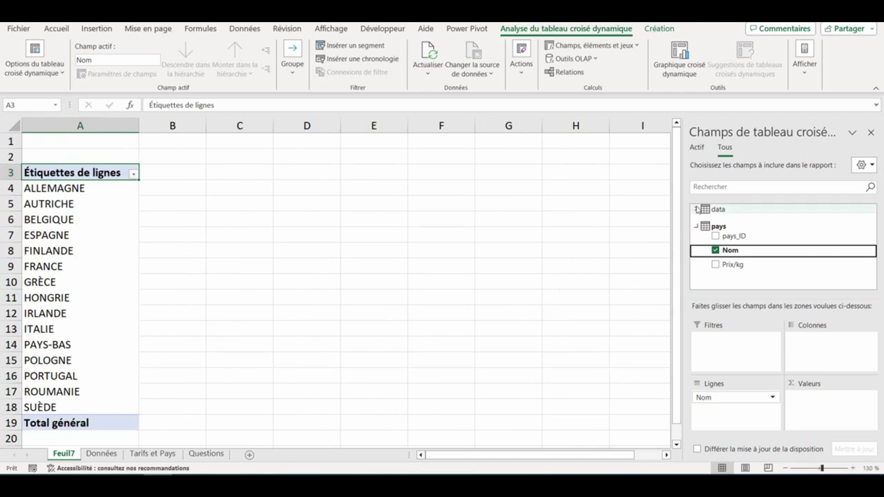
left_click(697, 209)
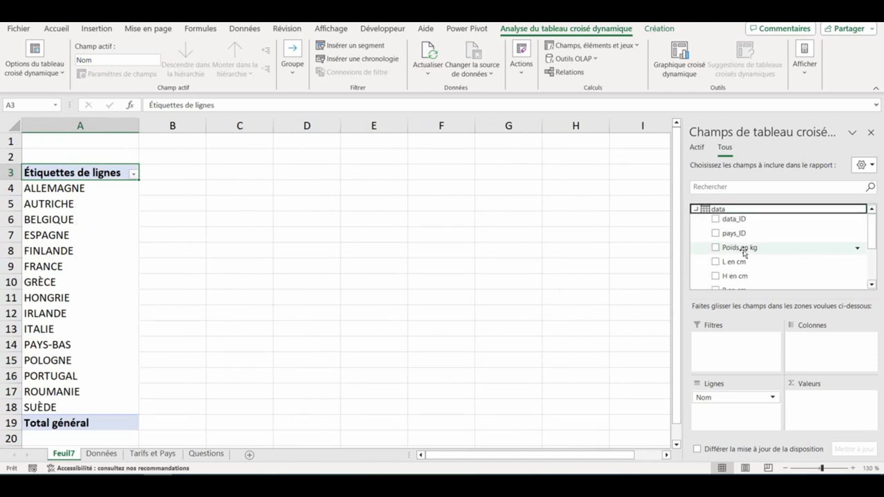
left_click_drag(732, 254, 841, 417)
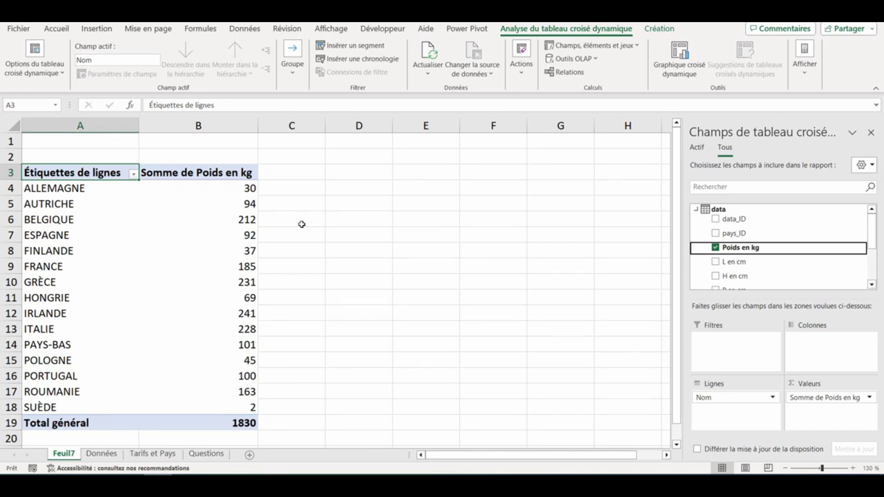
left_click(193, 456)
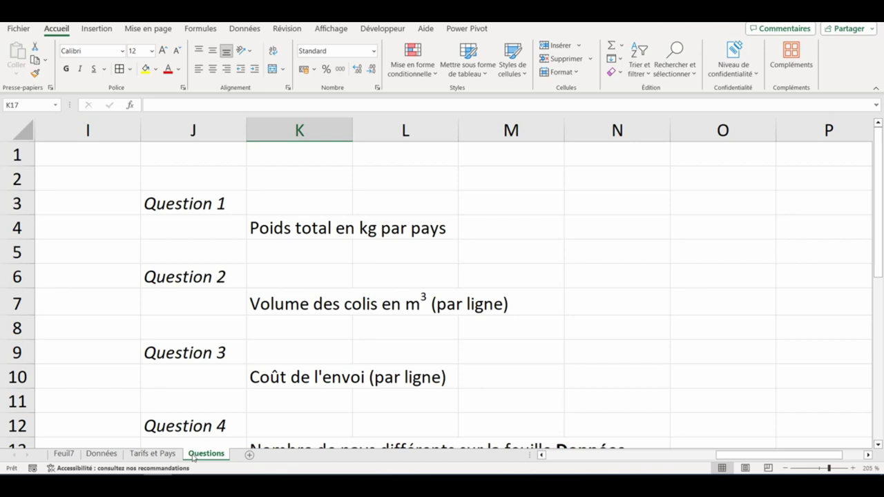
Insert a second pivot table from the data table on a new sheet, Feuil8.
left_click(102, 454)
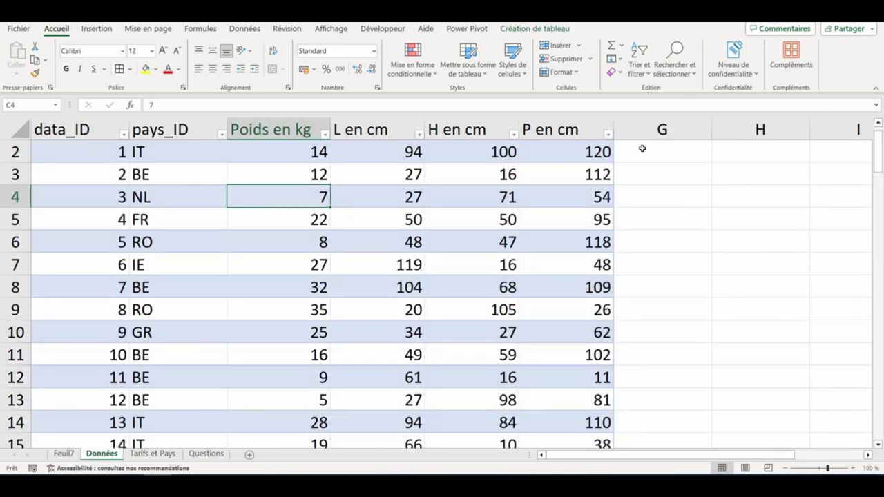
scroll(656, 147, "up", 1)
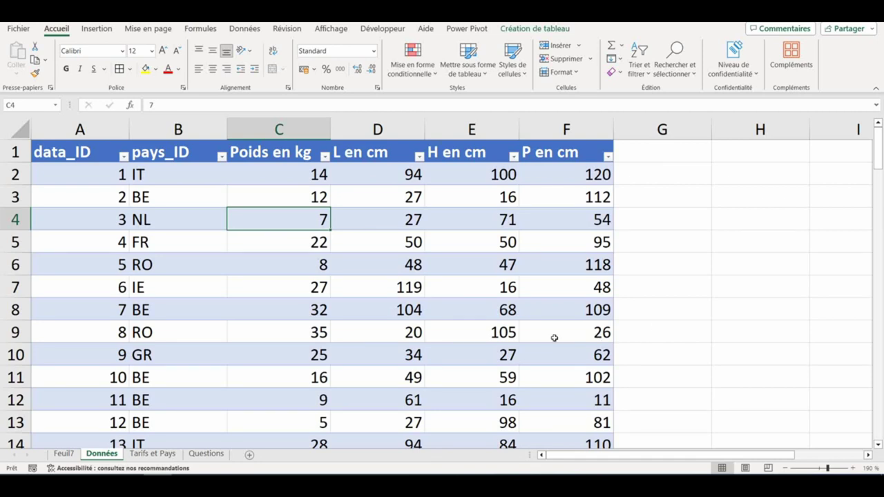
left_click(203, 295)
left_click(96, 28)
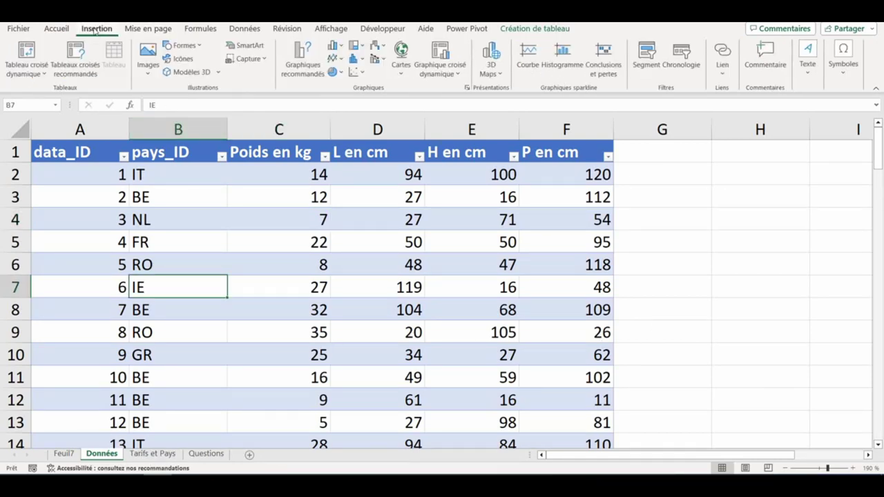
left_click(26, 50)
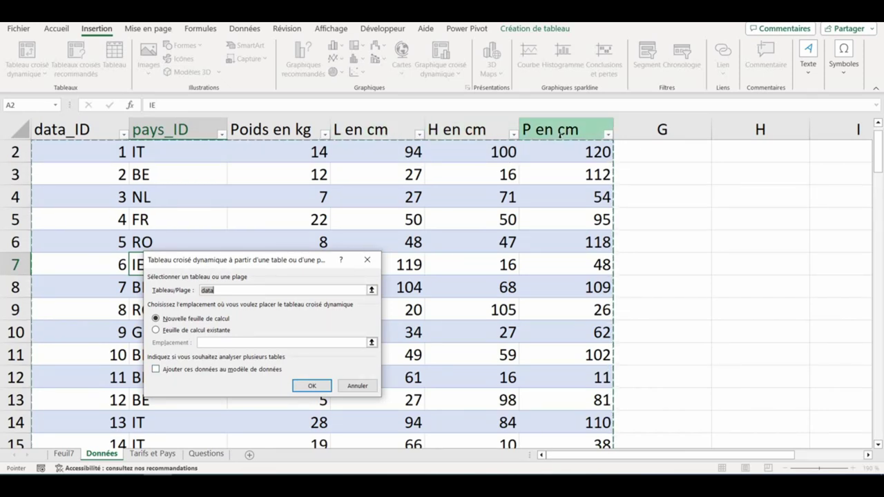
left_click(310, 386)
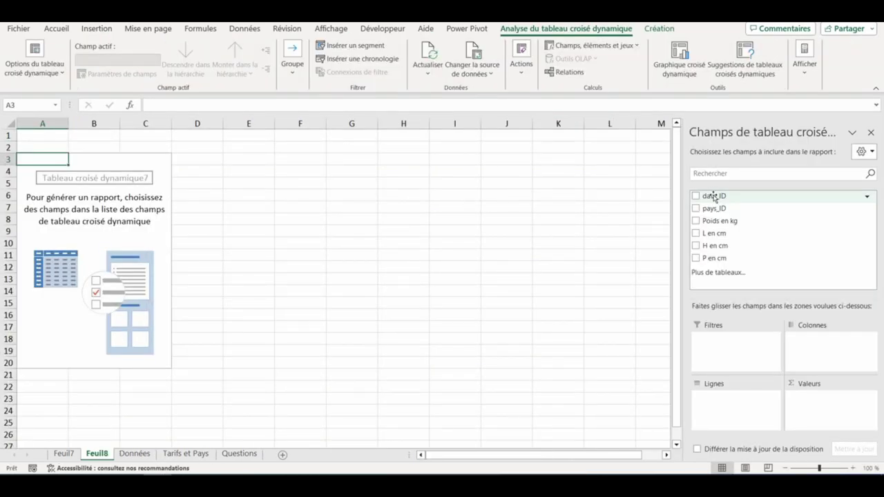
Put data_ID and then pays_ID into the pivot table's Lignes area.
left_click_drag(714, 197, 733, 414)
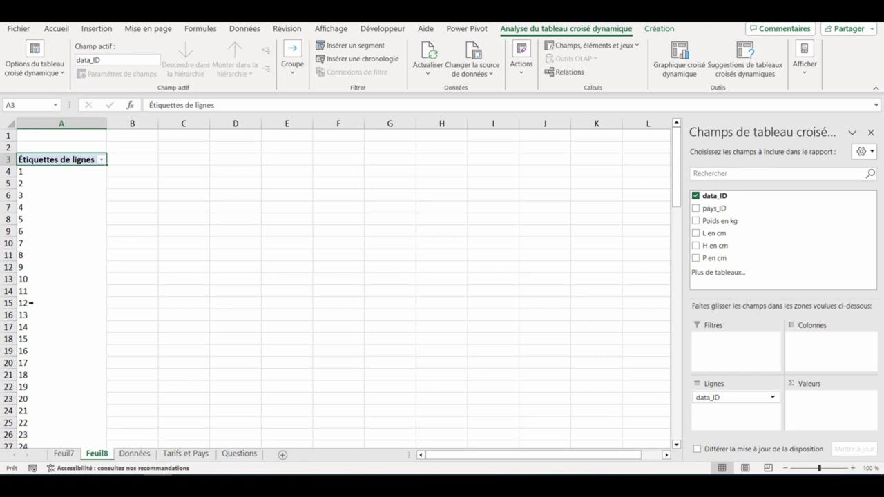
left_click_drag(718, 208, 742, 409)
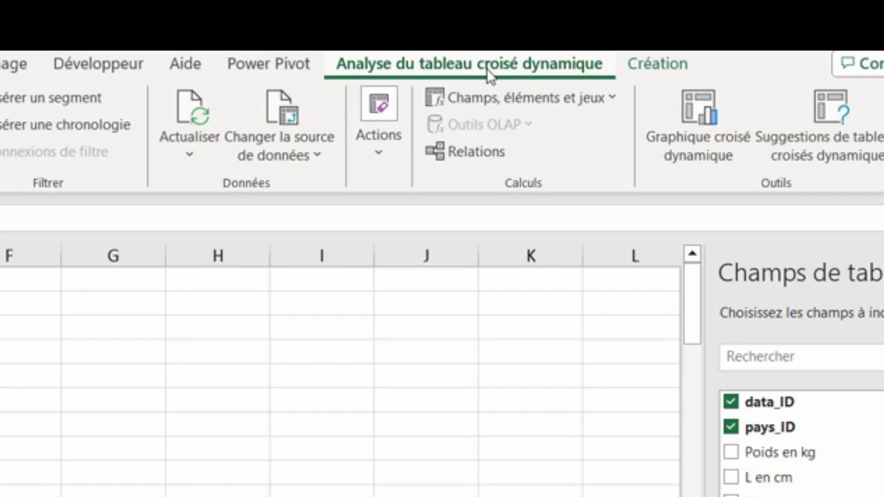
Create a new calculated field named Volume with an empty formula.
left_click(503, 98)
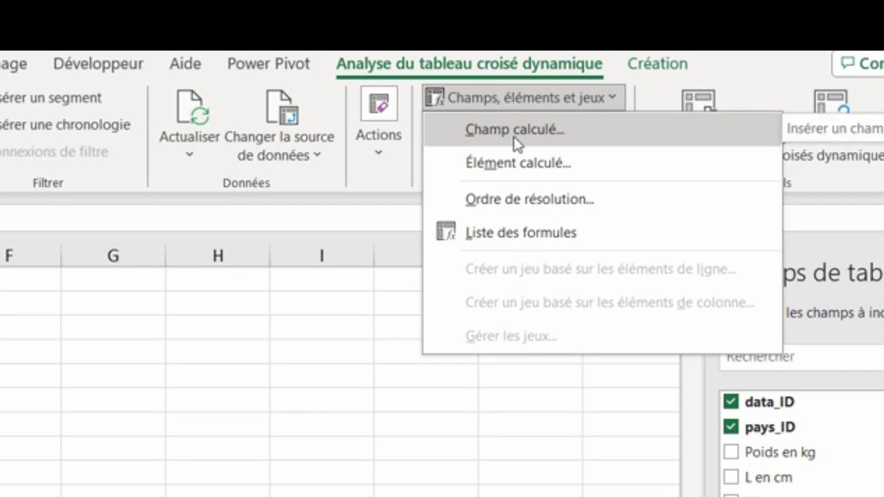
left_click(515, 130)
type("Volu")
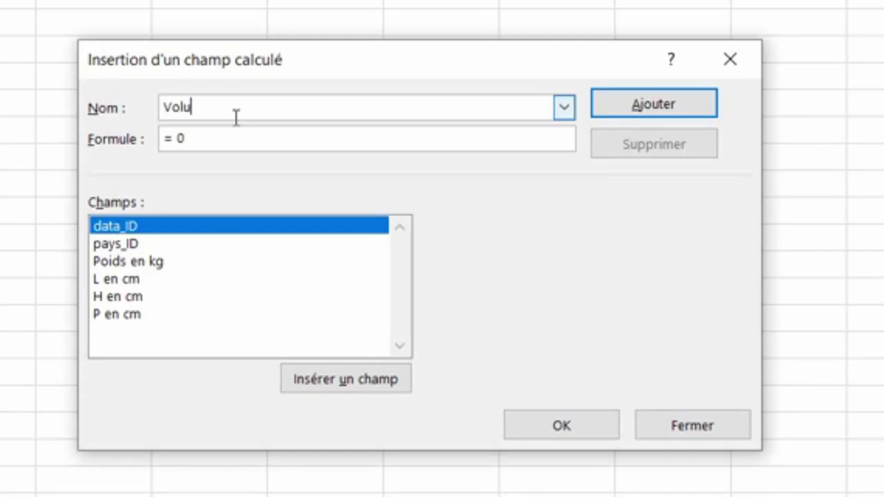
type("me")
left_click(213, 136)
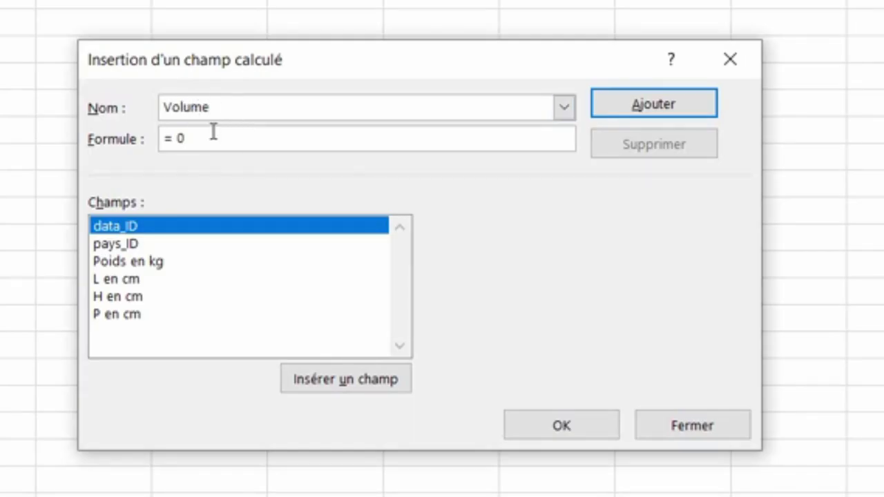
key("BackSpace")
Set Volume's formula to 'L en cm'*'H en cm'*'P en cm'/1000000 and confirm.
double_click(103, 279)
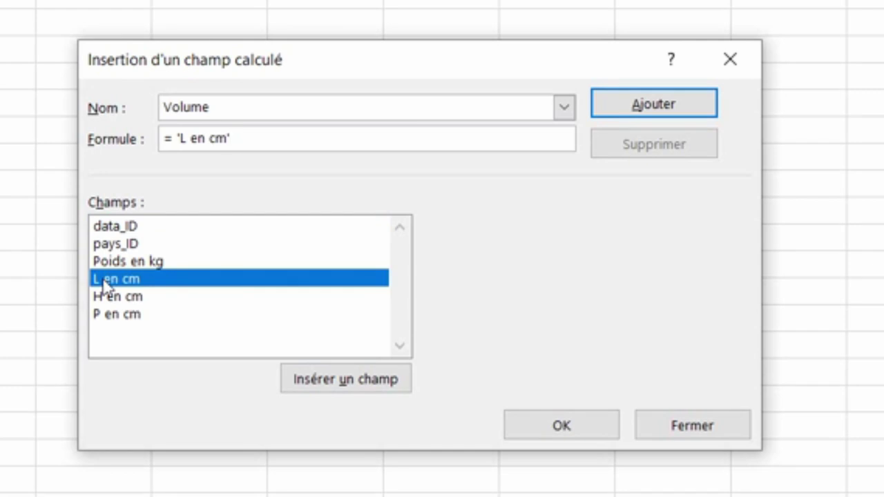
type("*")
left_click(111, 303)
double_click(110, 303)
type("*")
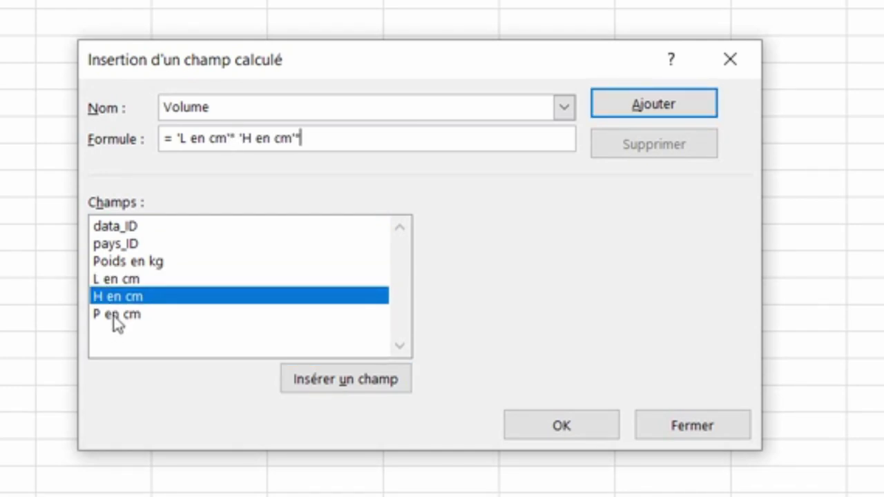
left_click(115, 317)
double_click(114, 316)
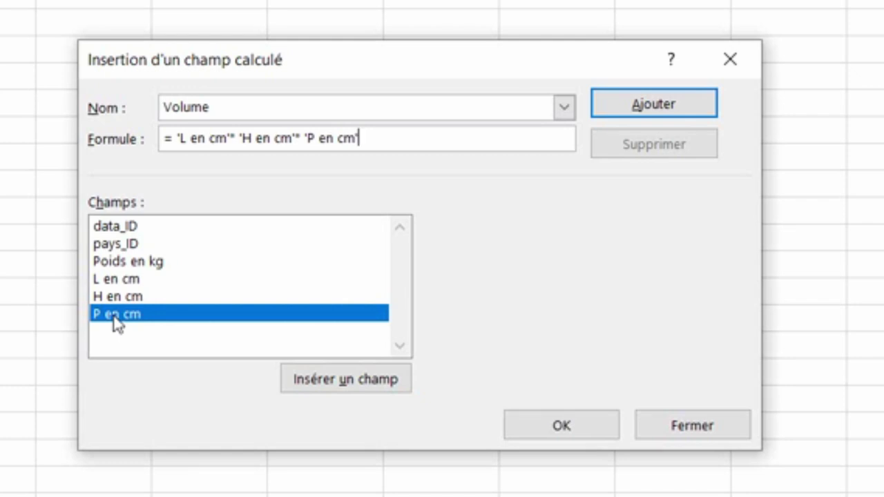
type("/1")
type("00")
type("0000")
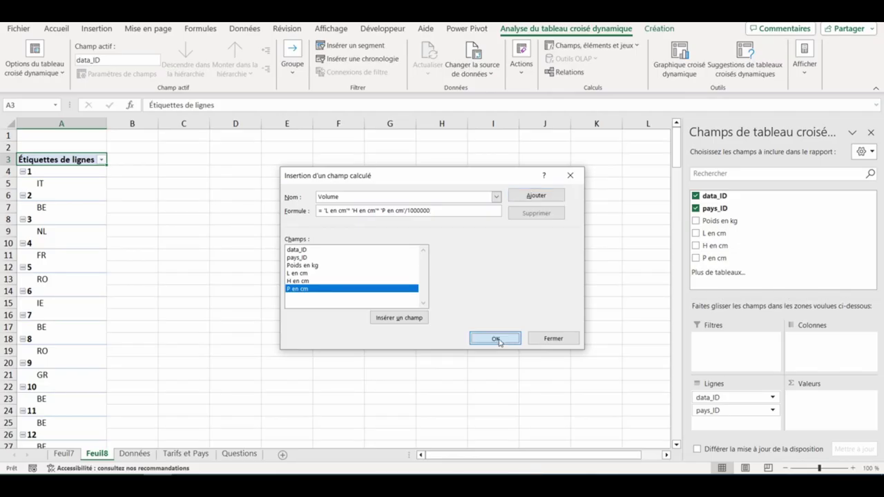
left_click(496, 338)
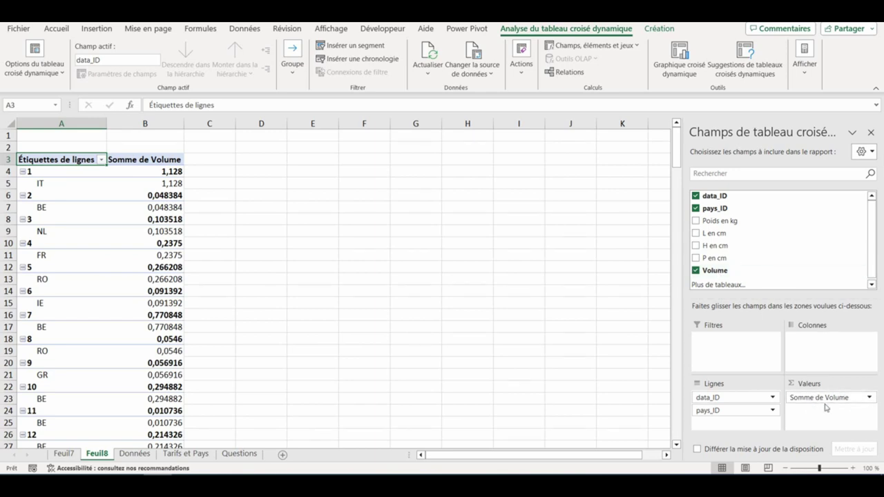
Switch the pivot table's report layout to tabular form.
key("Down")
key("Down")
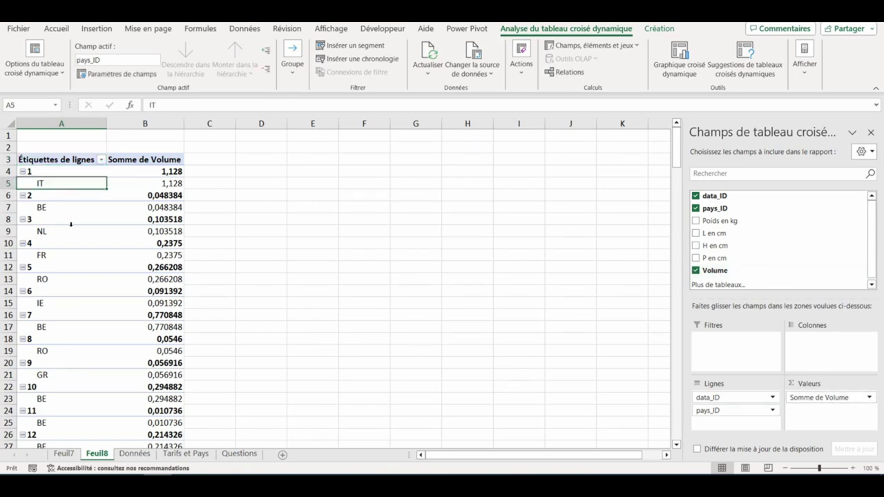
left_click(664, 28)
left_click(91, 73)
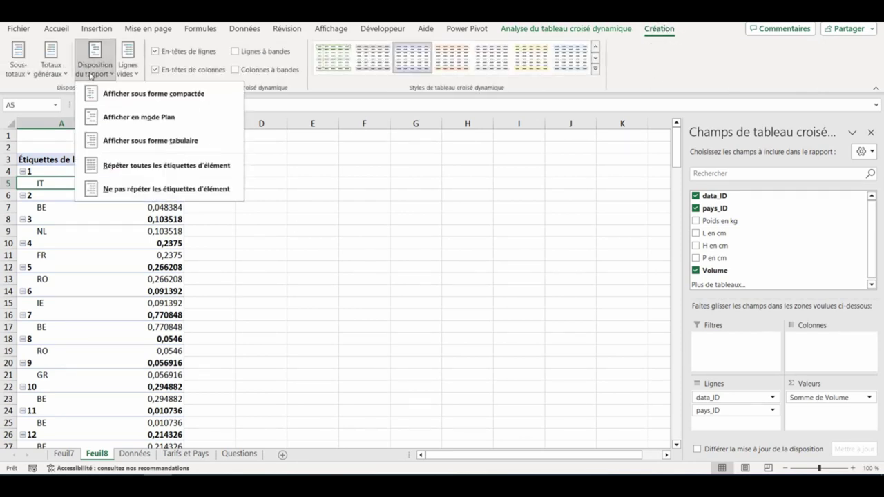
left_click(137, 143)
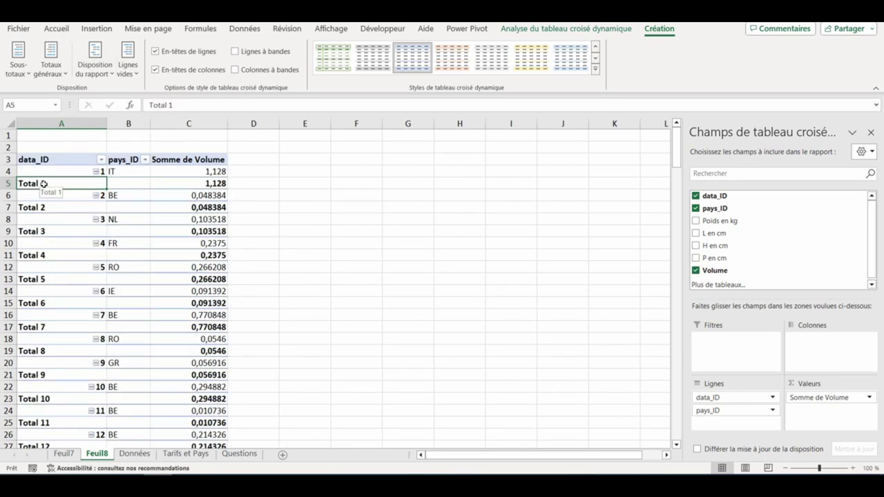
Turn off the Subtotal "data_ID" rows.
right_click(44, 184)
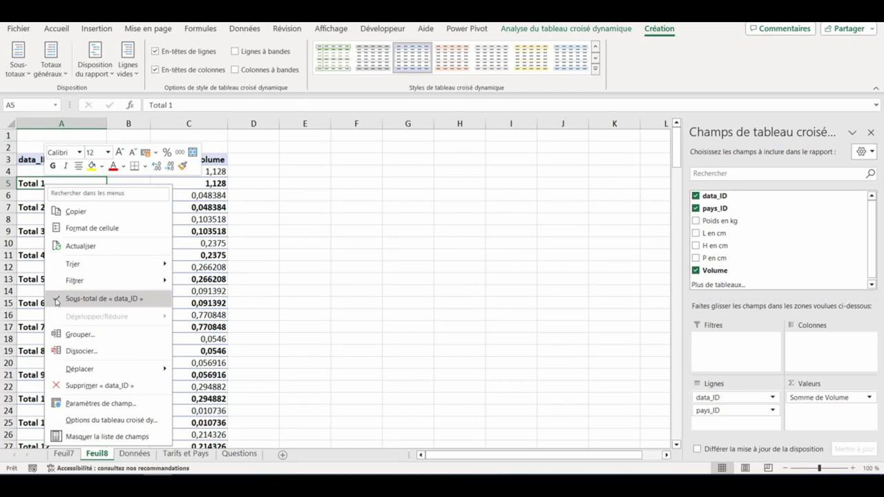
left_click(56, 299)
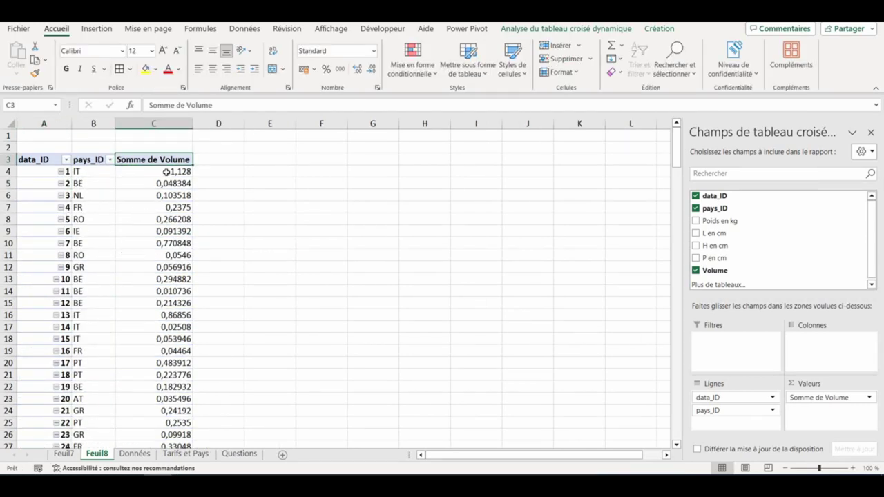
mouse_move(164, 174)
mouse_move(166, 259)
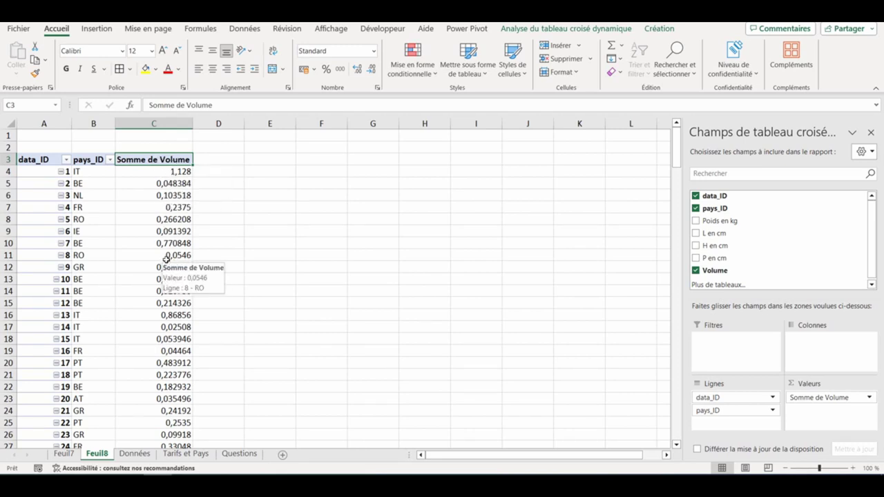
left_click(134, 453)
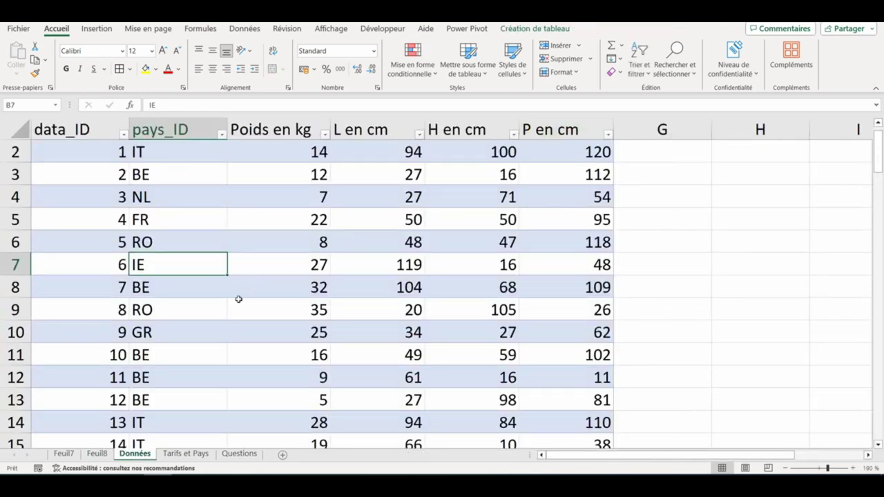
left_click(97, 454)
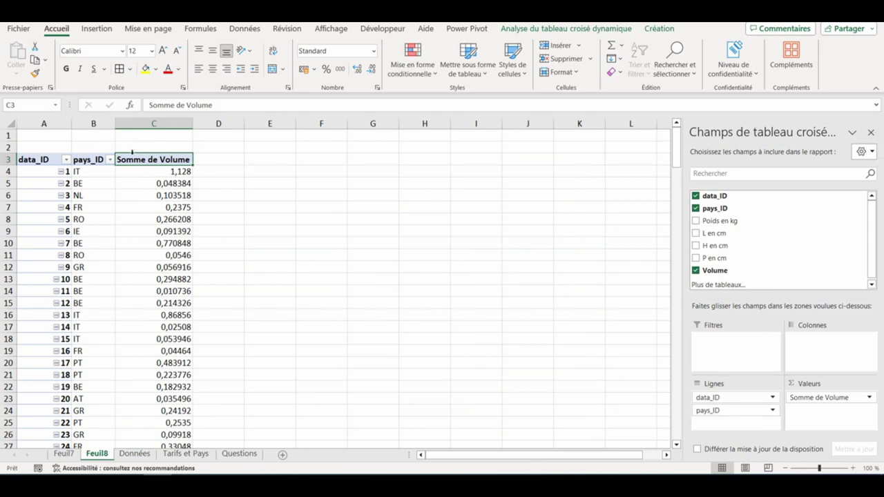
left_click(164, 245)
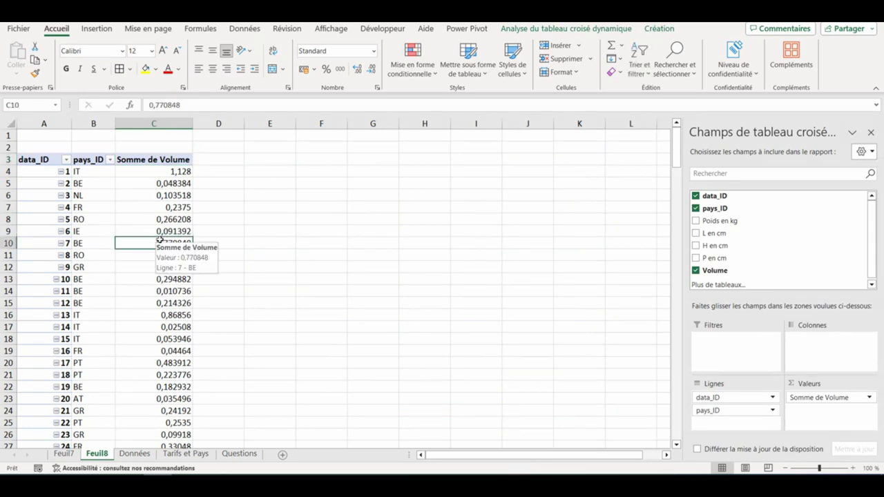
mouse_move(155, 206)
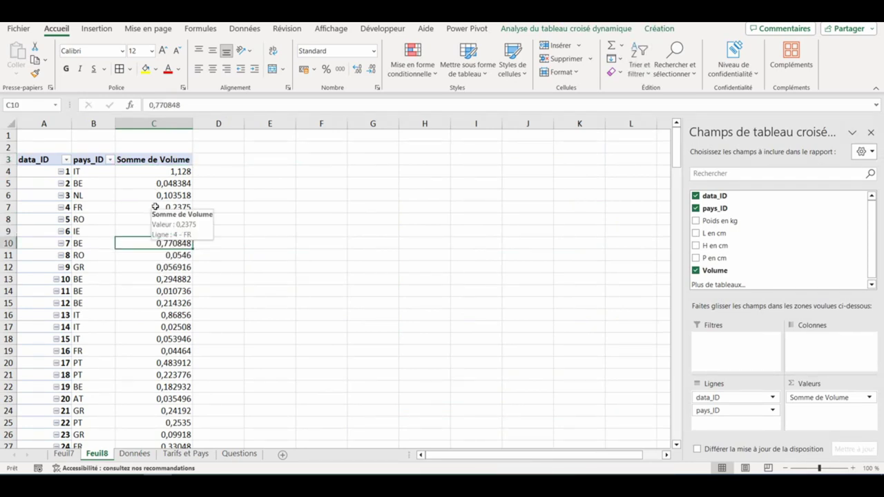
left_click(162, 176)
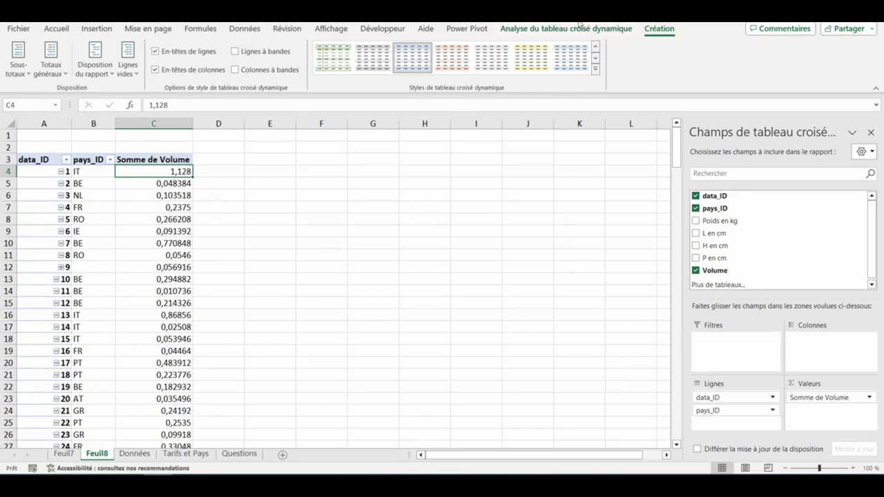
left_click(535, 29)
left_click(592, 45)
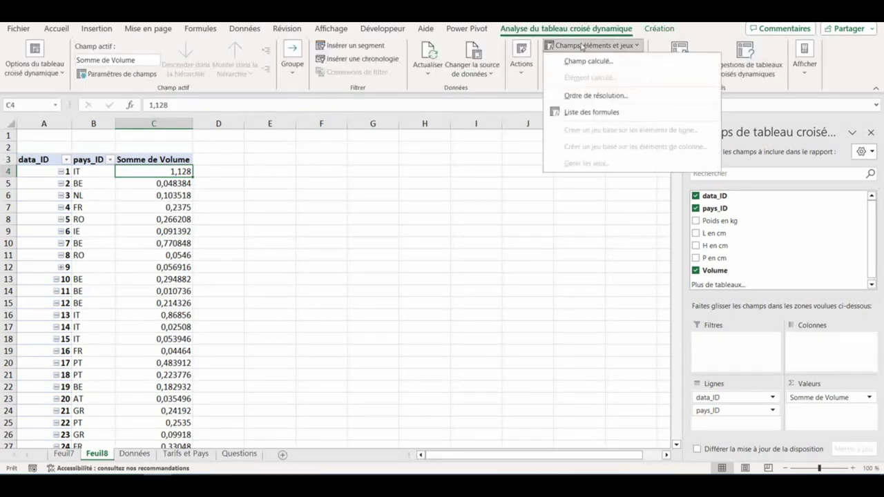
left_click(585, 61)
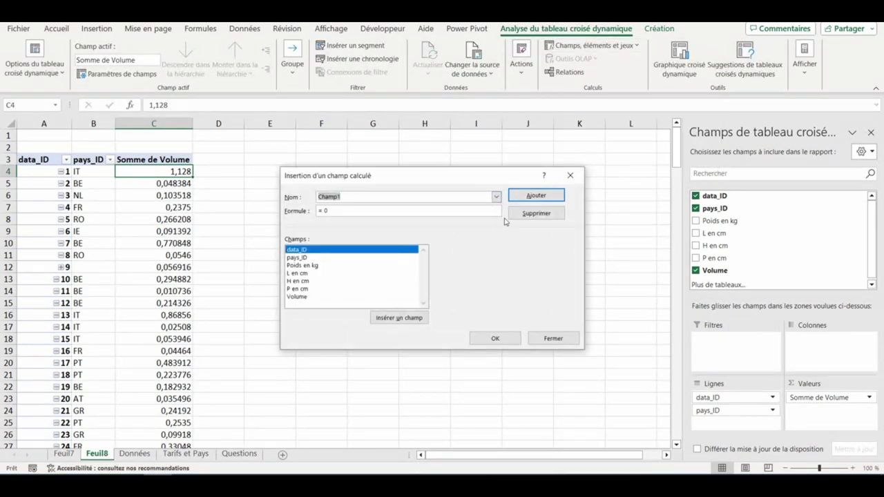
left_click(497, 198)
left_click(339, 207)
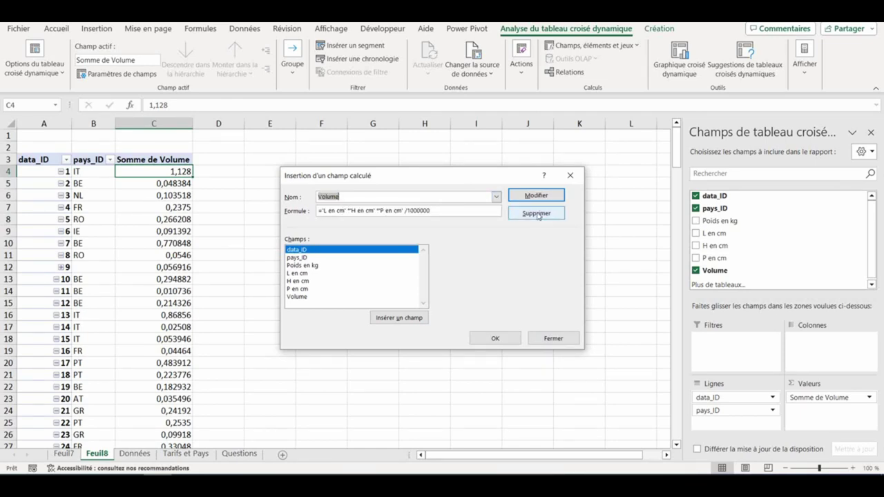
left_click(550, 341)
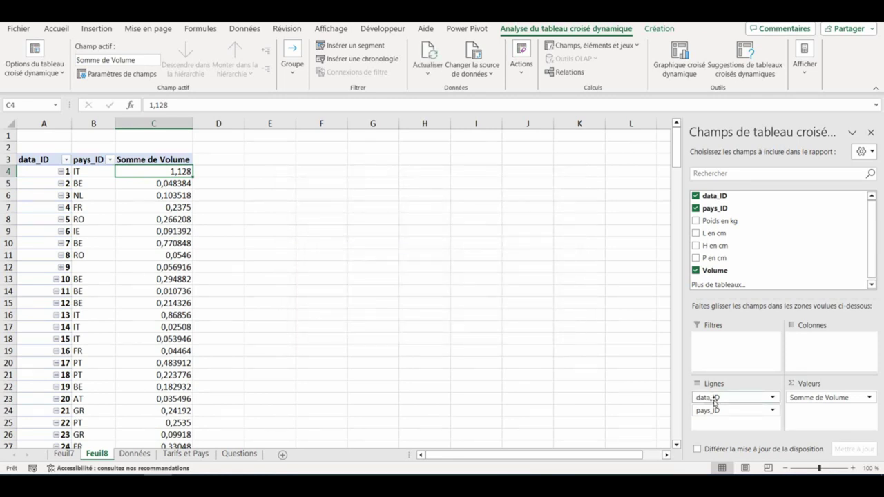
Regroup the Feuil8 pivot so Somme de Volume is listed by data_ID alone, then show the Questions sheet.
left_click_drag(715, 398, 801, 224)
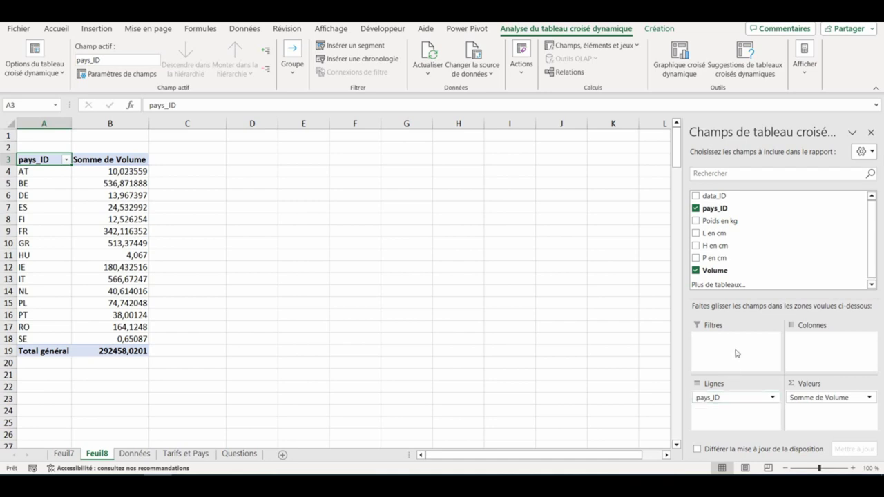
mouse_move(712, 199)
left_mouse_down()
mouse_move(722, 408)
mouse_move(785, 250)
left_mouse_up()
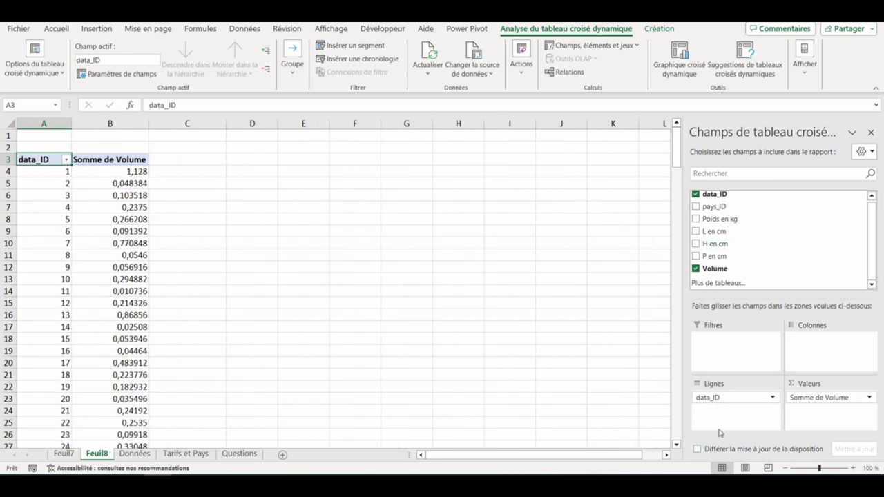
left_click(239, 454)
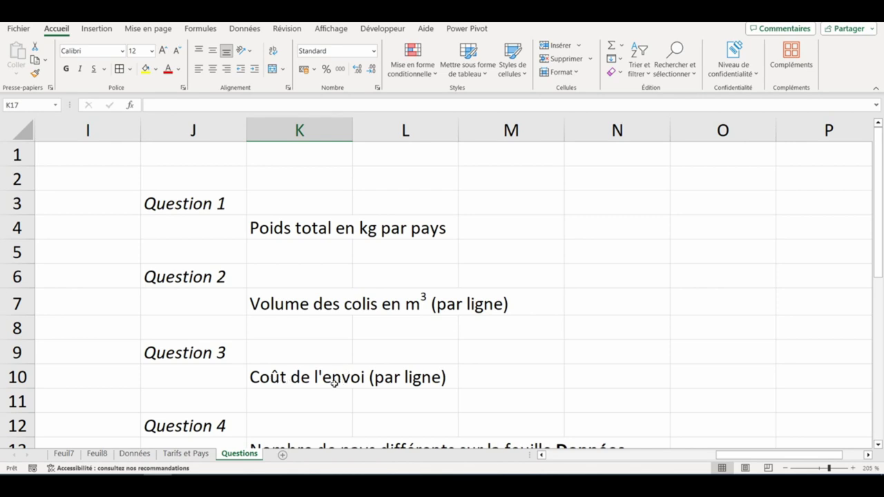
From the Données table, create a Data Model pivot table on new sheet Feuil10, then return to Données.
left_click(133, 454)
left_click(167, 325)
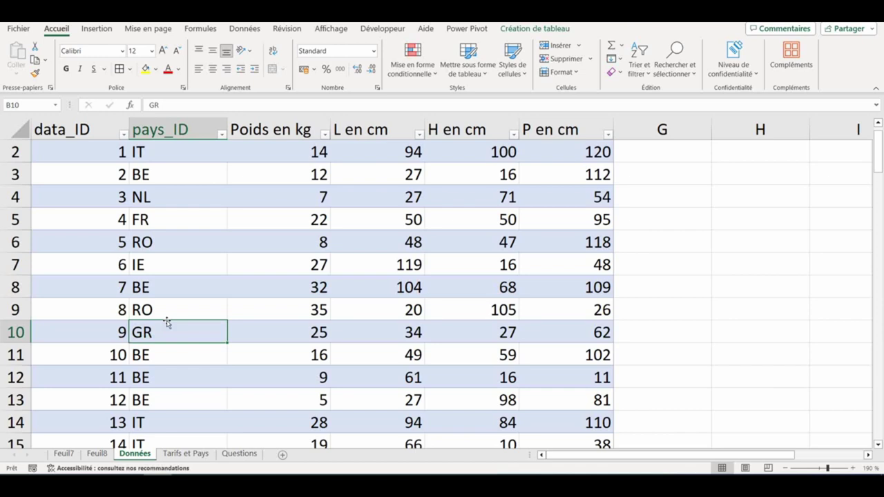
left_click(97, 28)
left_click(28, 66)
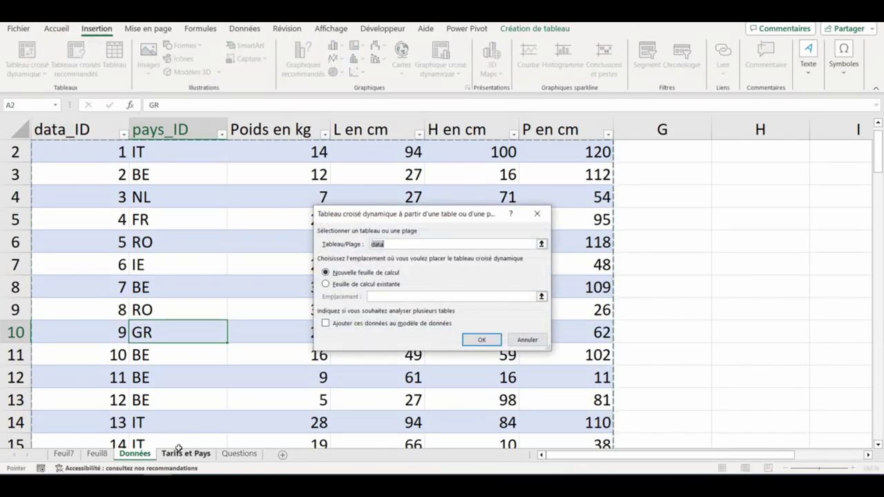
left_click(327, 324)
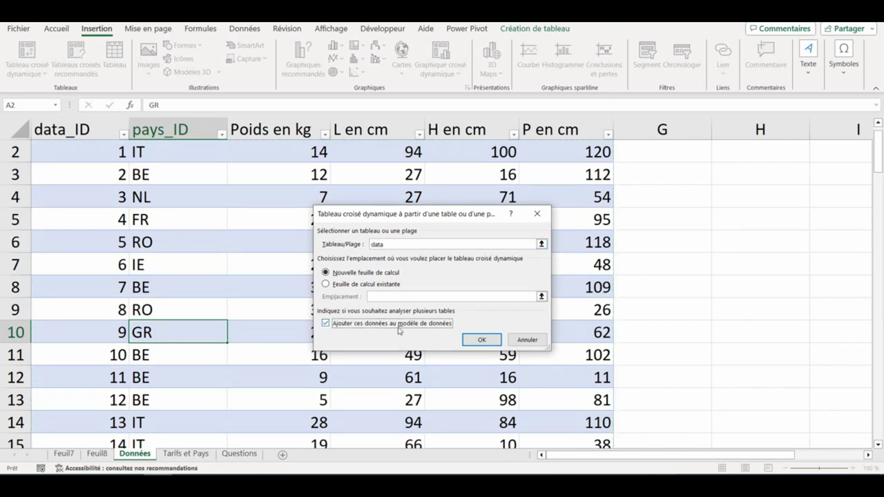
left_click(481, 340)
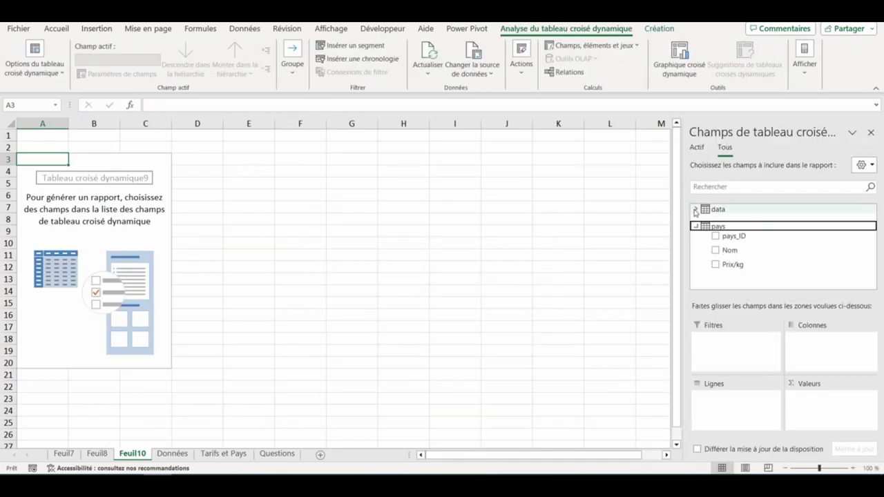
left_click(588, 48)
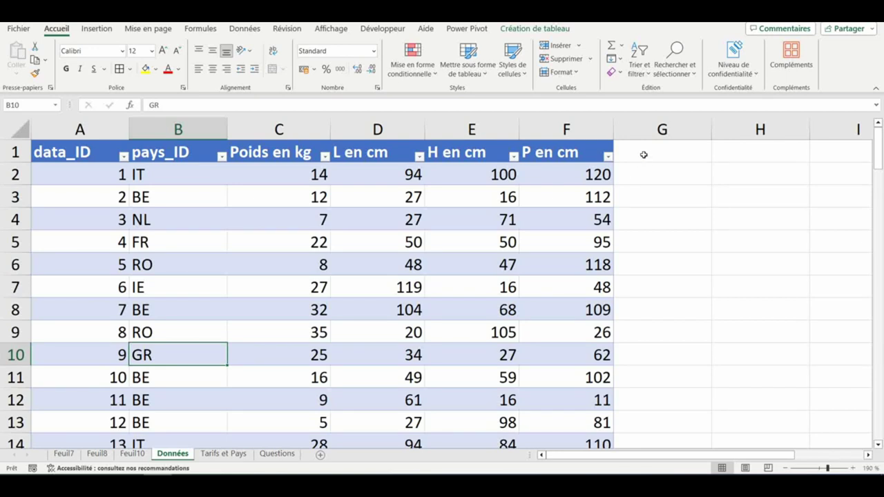
left_click(638, 159)
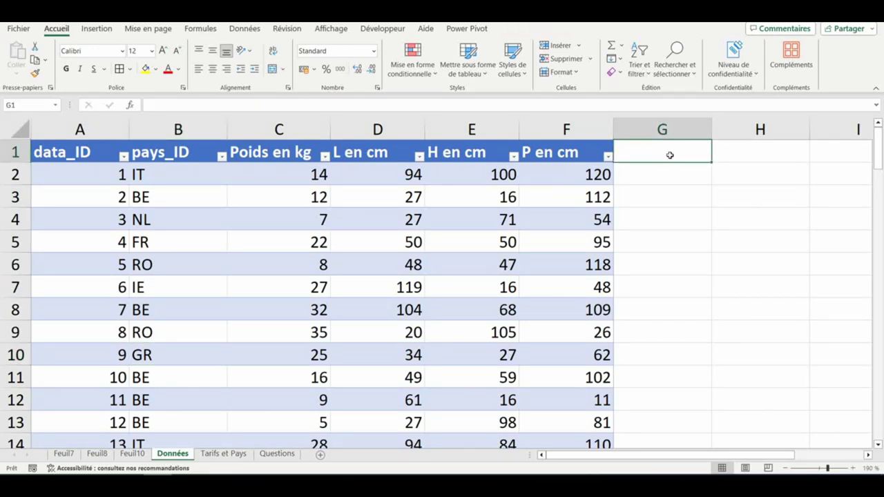
type("Prix")
key("Return")
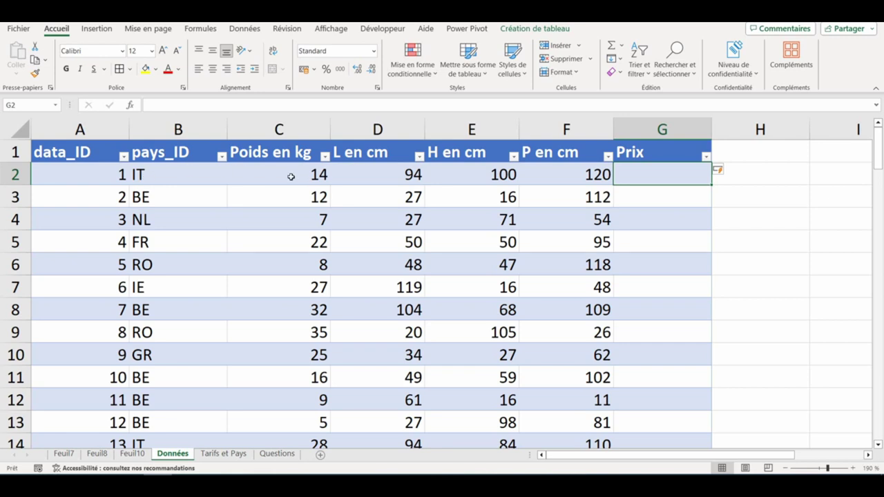
left_click(277, 454)
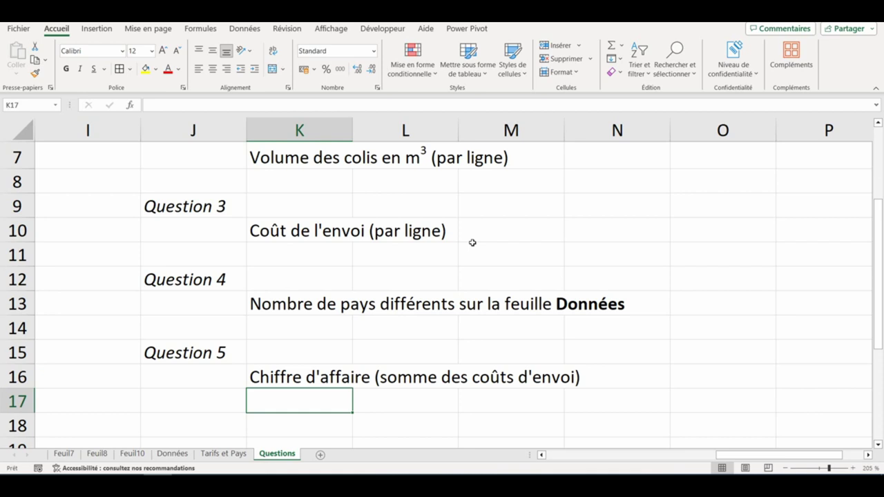
left_click(306, 307)
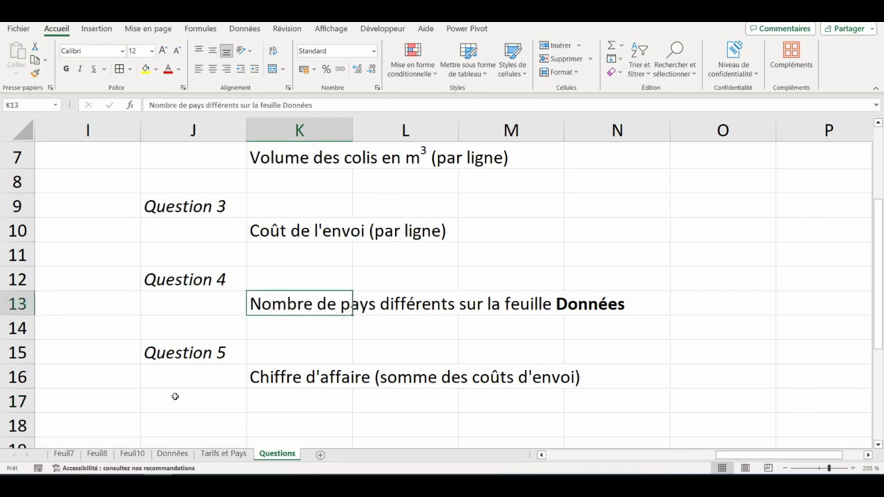
left_click(172, 454)
left_click(182, 312)
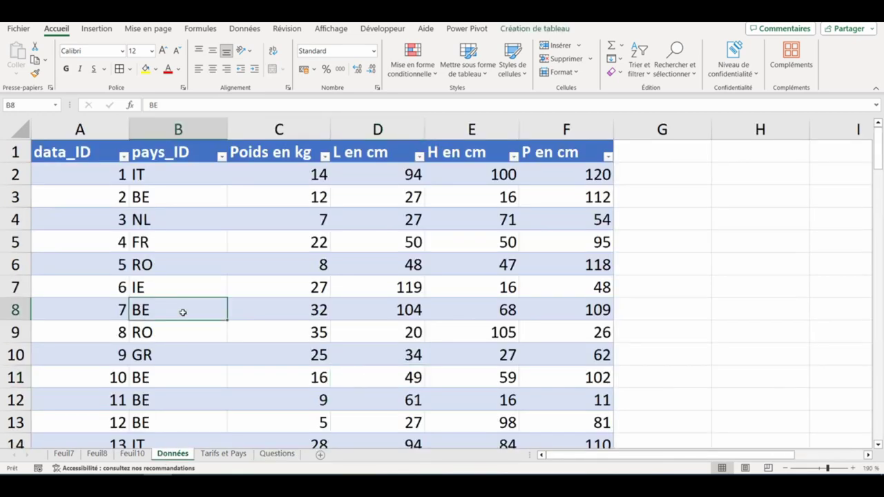
Create another pivot table on Feuil11 listing pays_ID codes as rows.
left_click(96, 28)
left_click(22, 58)
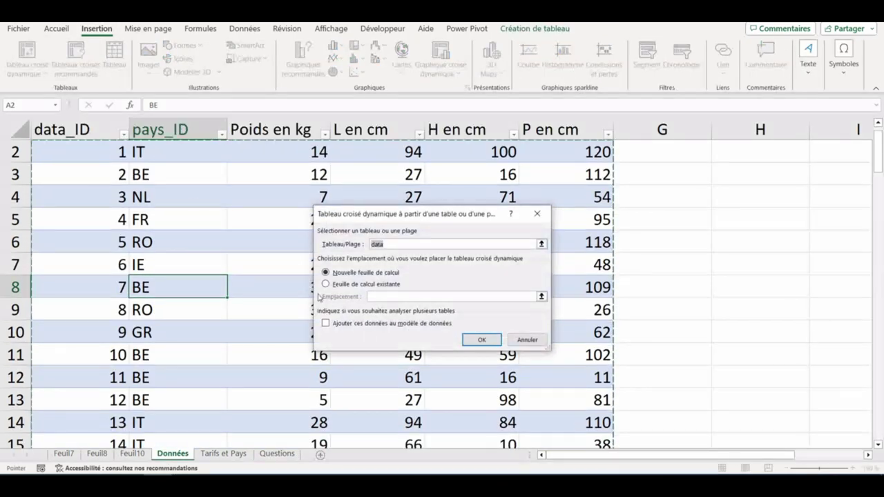
left_click(482, 341)
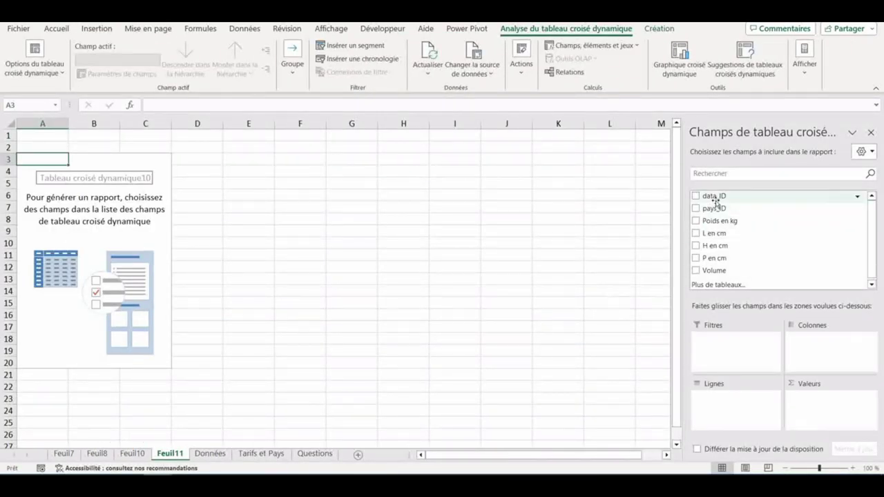
mouse_move(717, 207)
left_mouse_down()
mouse_move(739, 259)
mouse_move(743, 405)
left_mouse_up()
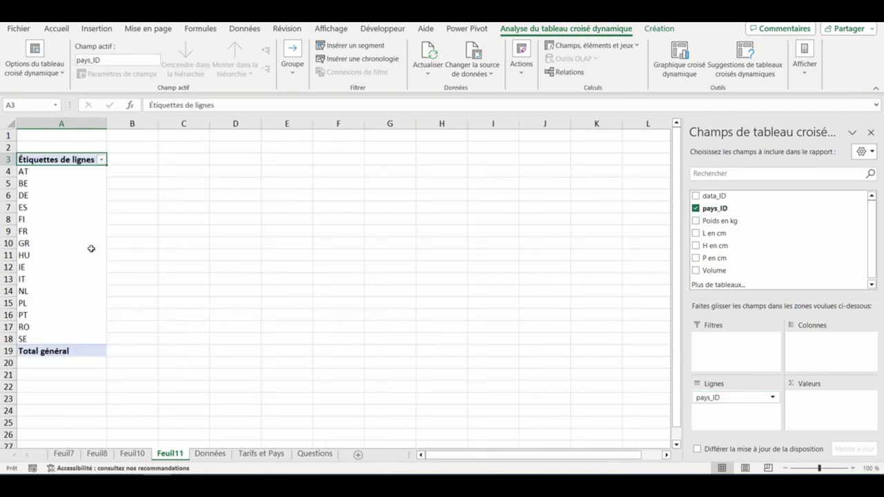
In D4, count the country codes with =NBVAL(A4:A18), giving 15.
scroll(62, 304, "up", 1, "ctrl")
left_click_drag(28, 172, 77, 369)
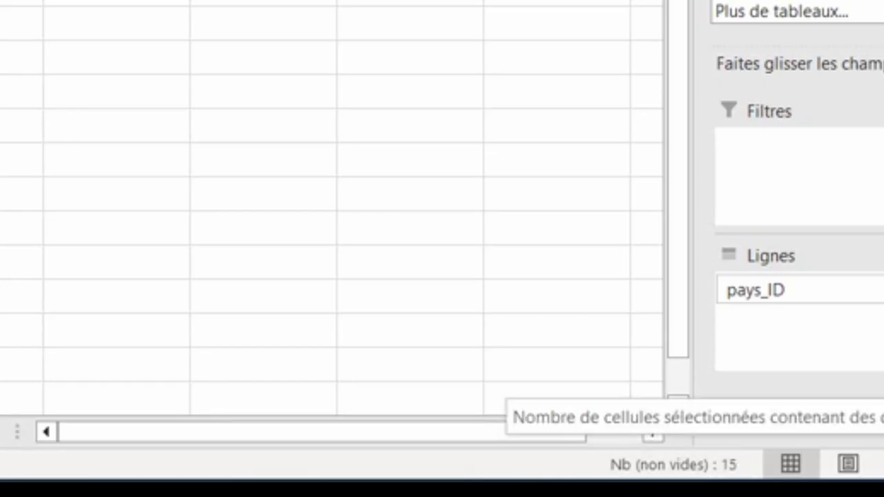
left_click(264, 181)
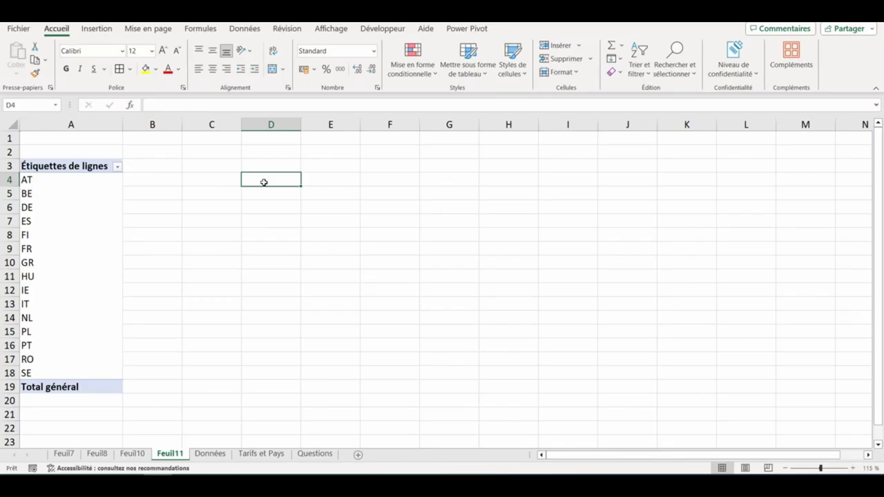
type("=nbval(")
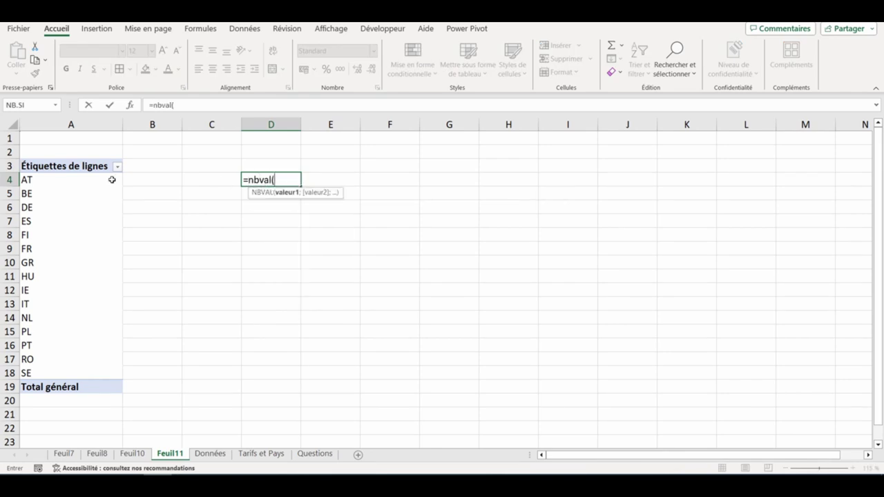
left_click_drag(54, 180, 47, 372)
key("Return")
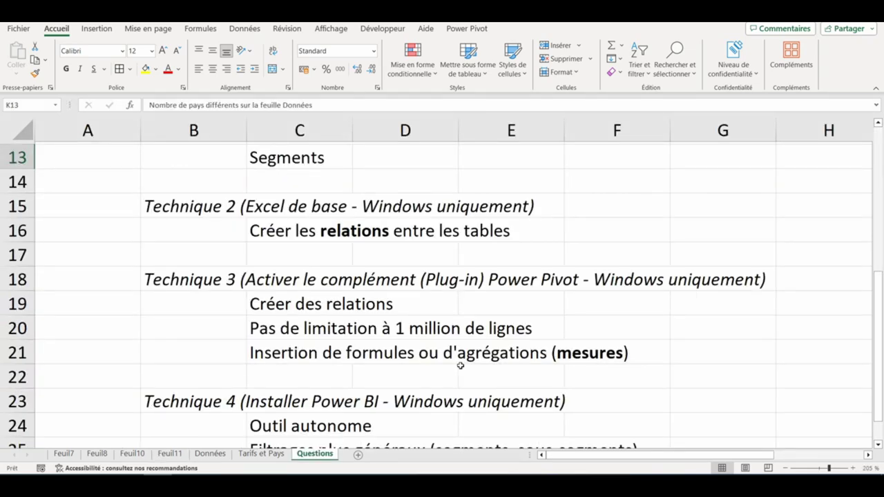
Enable the Microsoft Power Pivot for Excel COM add-in and show the Power Pivot ribbon tab.
left_click(19, 28)
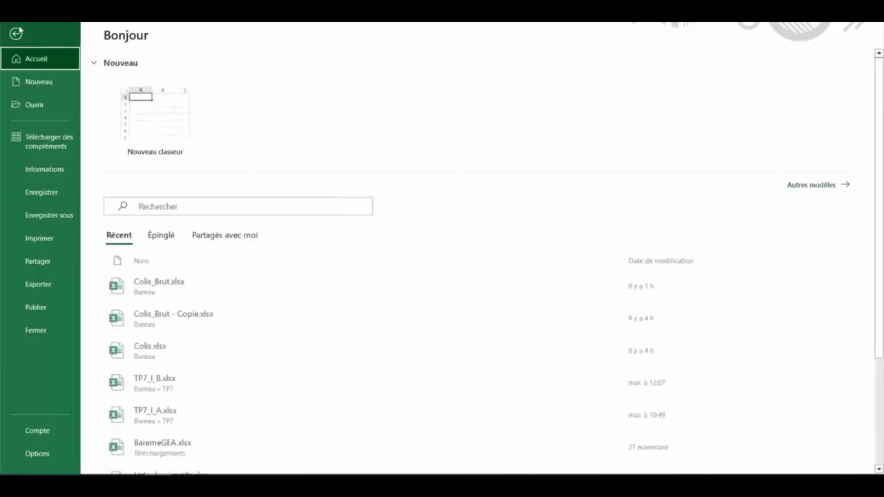
left_click(41, 454)
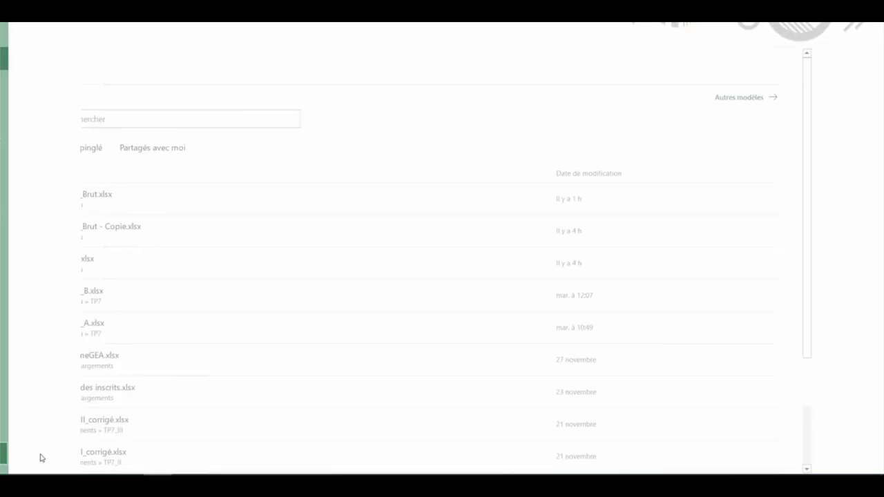
left_click(197, 237)
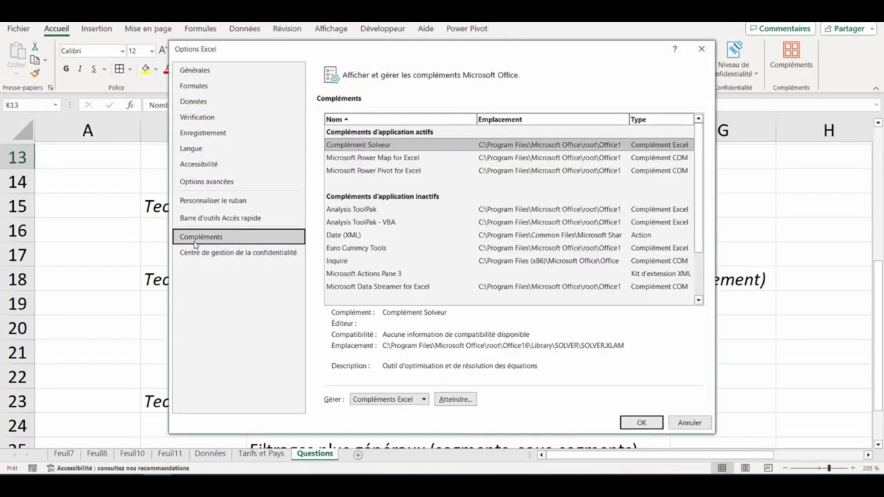
left_click(378, 400)
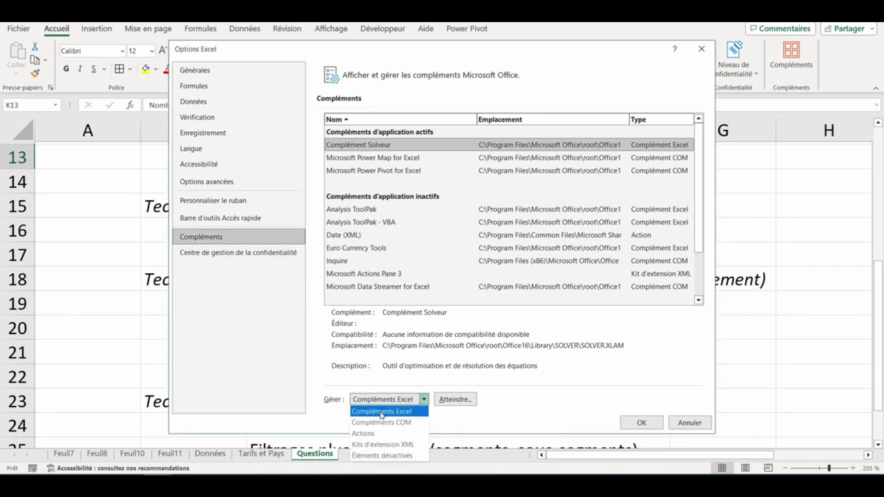
left_click(414, 423)
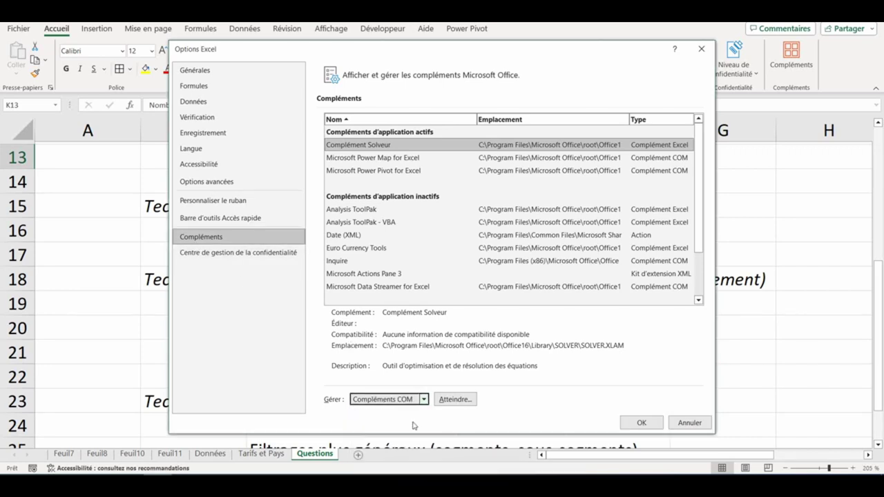
left_click(455, 400)
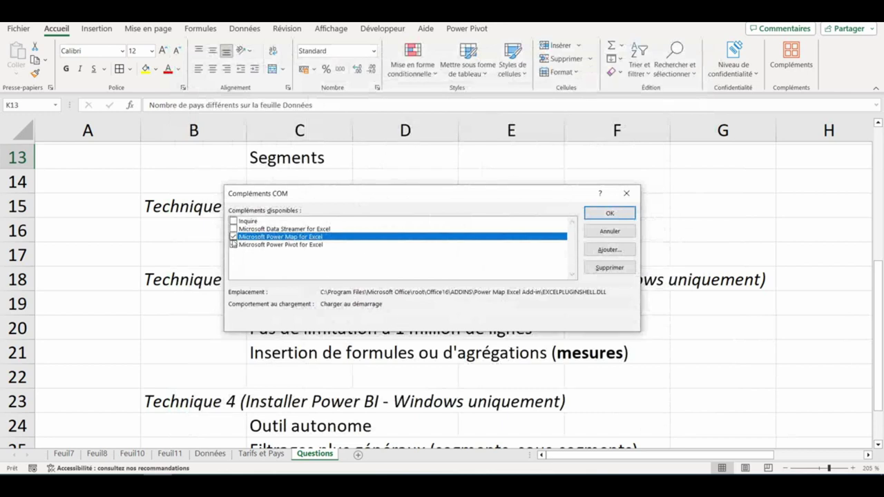
left_click(234, 244)
left_click(610, 213)
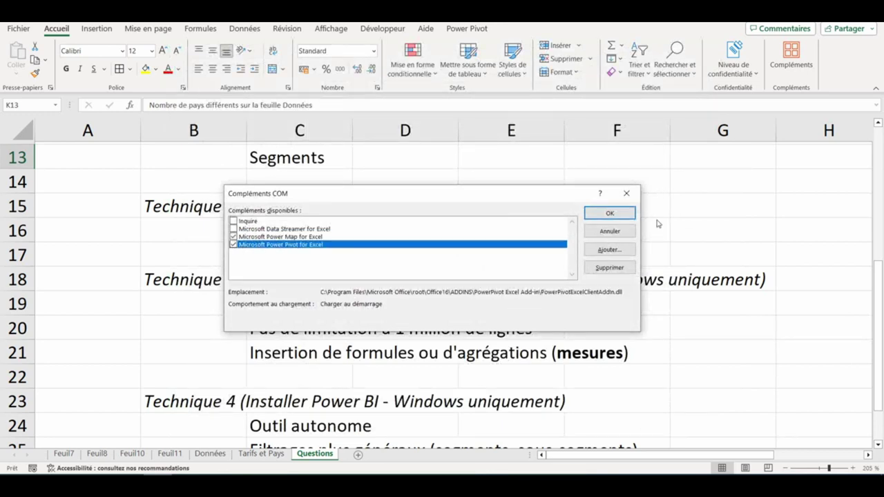
left_click(464, 30)
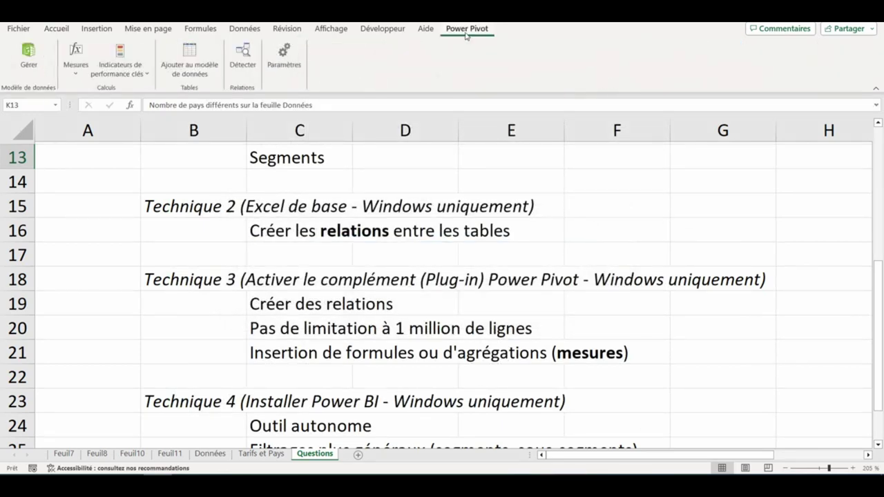
left_click(195, 262)
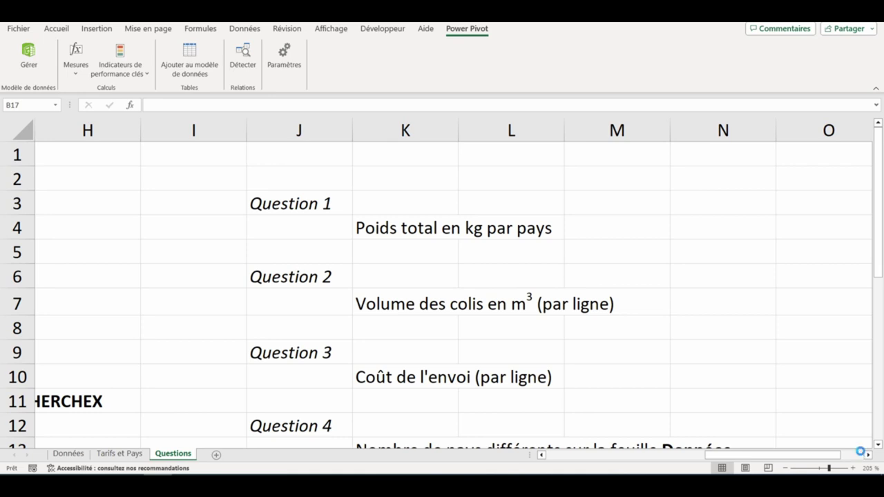
Create a new blank workbook with Ctrl+N and open its Power Pivot data model via Gérer.
key("ctrl+n")
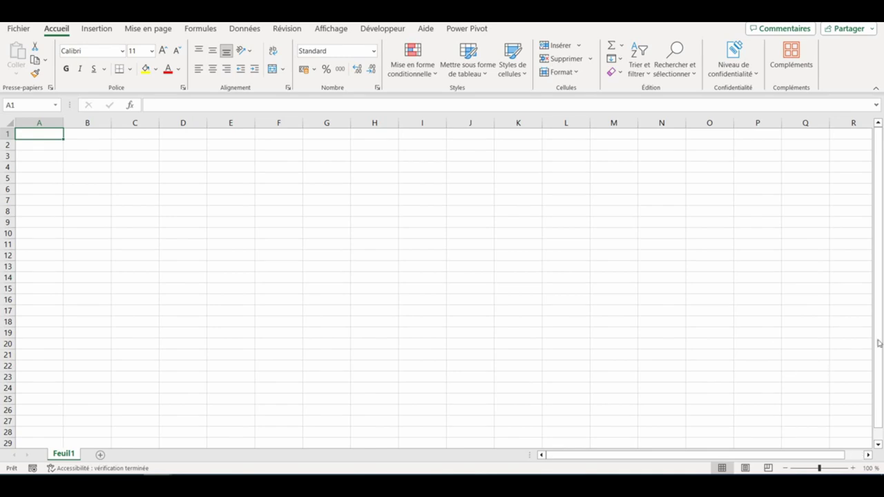
left_click(460, 31)
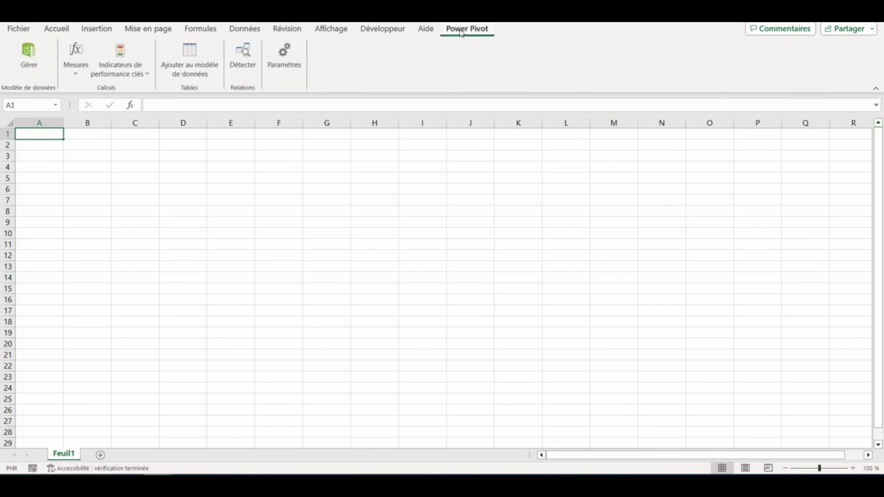
left_click(28, 53)
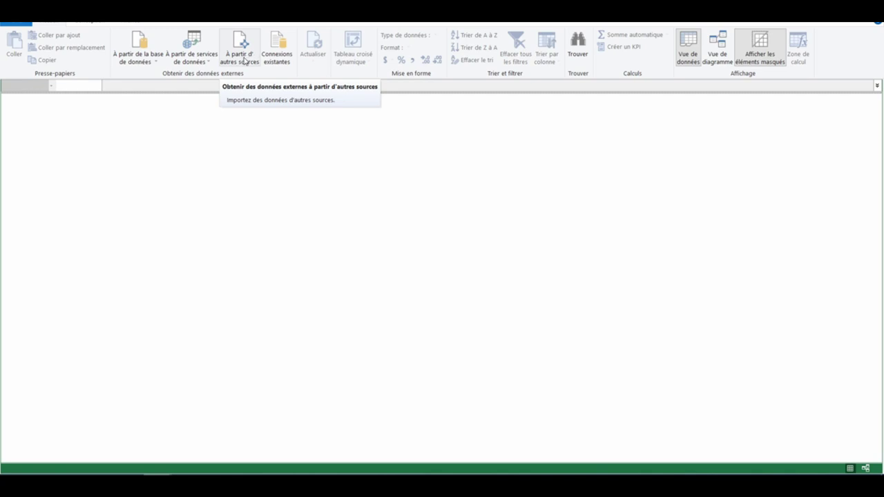
Set Excel file Colis_Brut - Copie.xlsx as the import source, with the first row as headers.
left_click(244, 61)
scroll(455, 348, "down", 1)
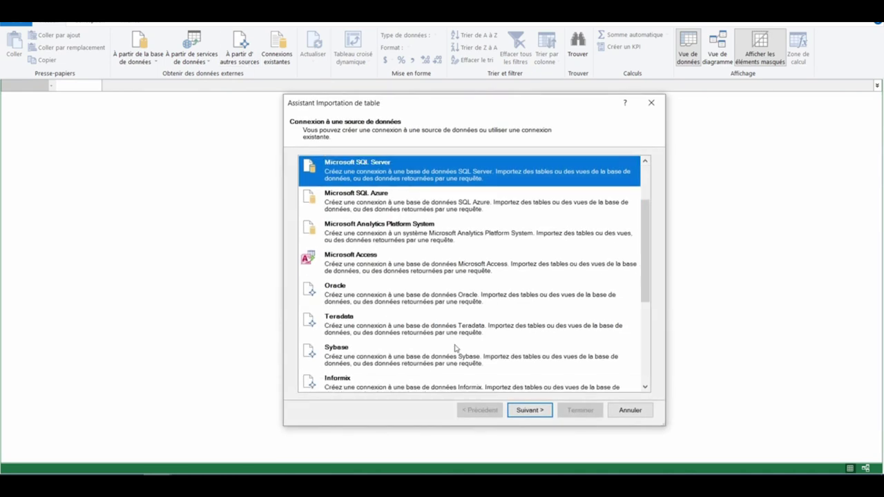
scroll(455, 347, "down", 10)
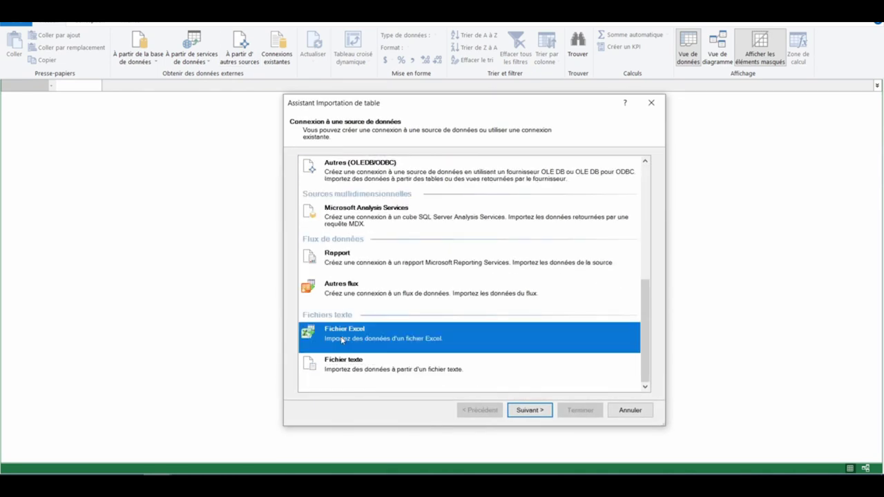
left_click(538, 411)
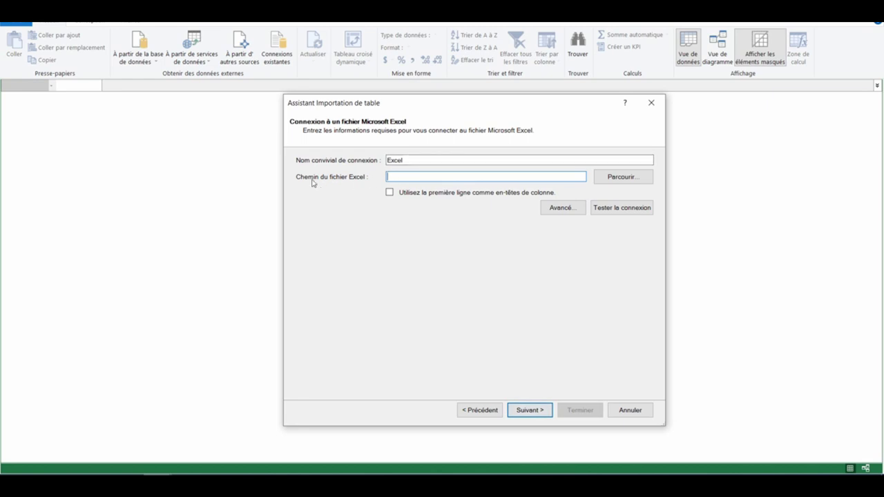
left_click(611, 177)
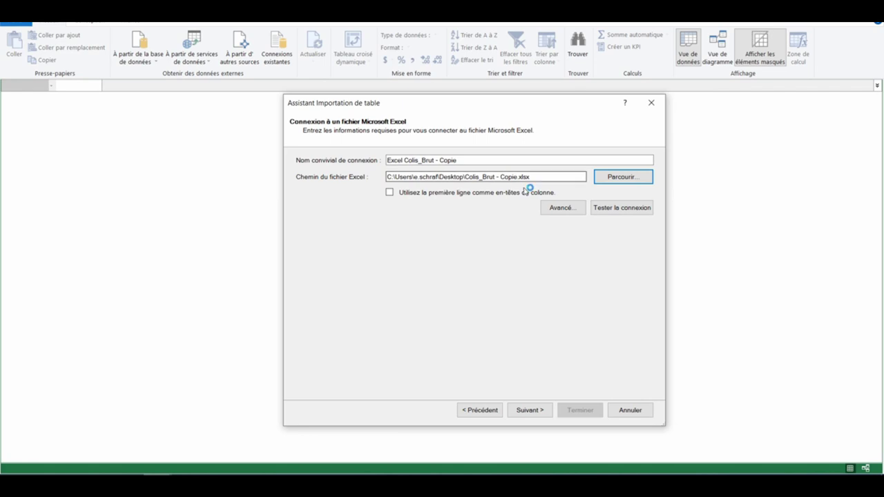
left_click(390, 192)
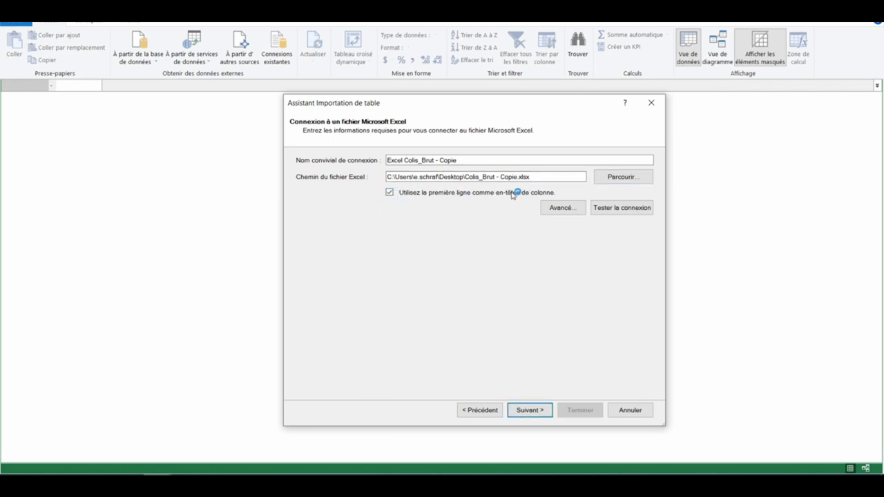
left_click(537, 411)
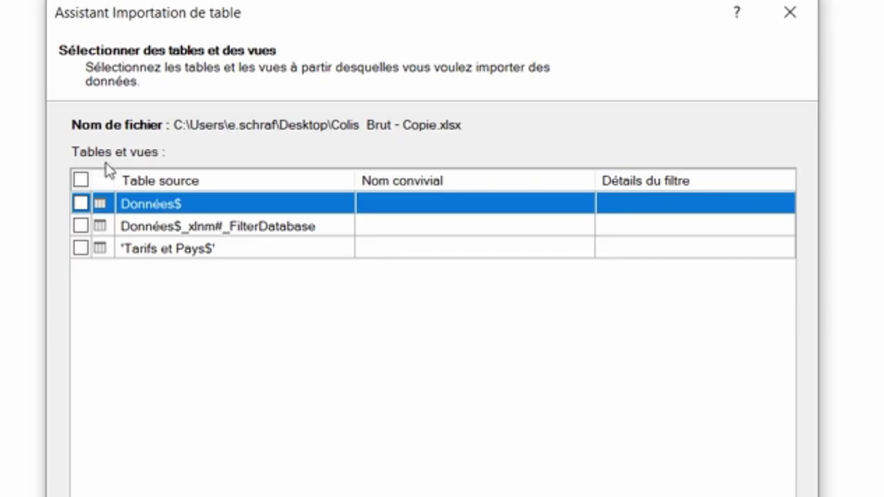
Import the Données and Tarifs et Pays tables into the model.
left_click(80, 203)
left_click(80, 248)
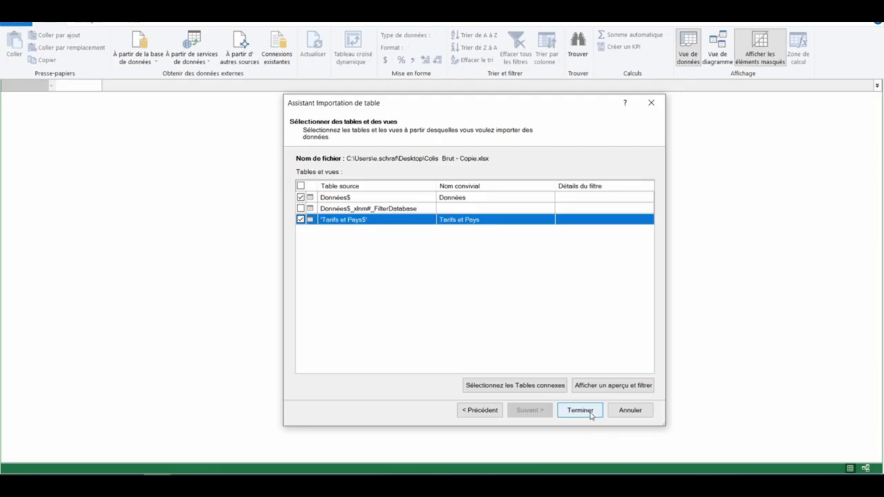
left_click(589, 412)
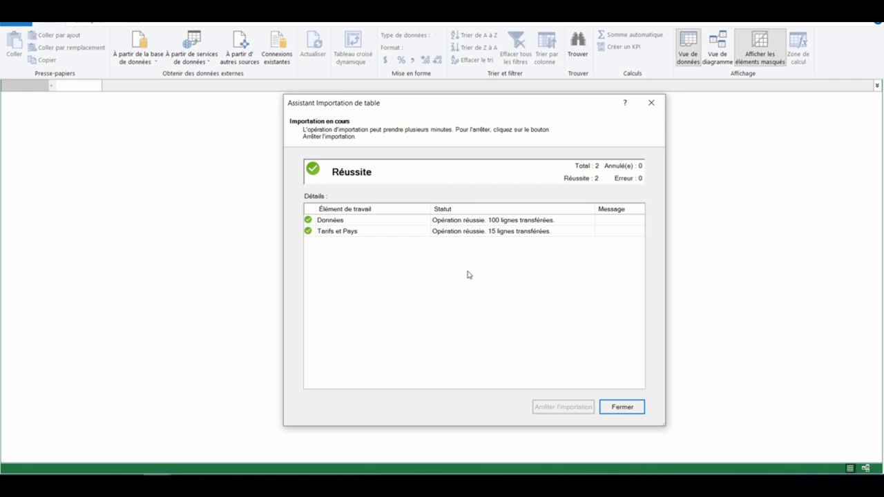
left_click(617, 407)
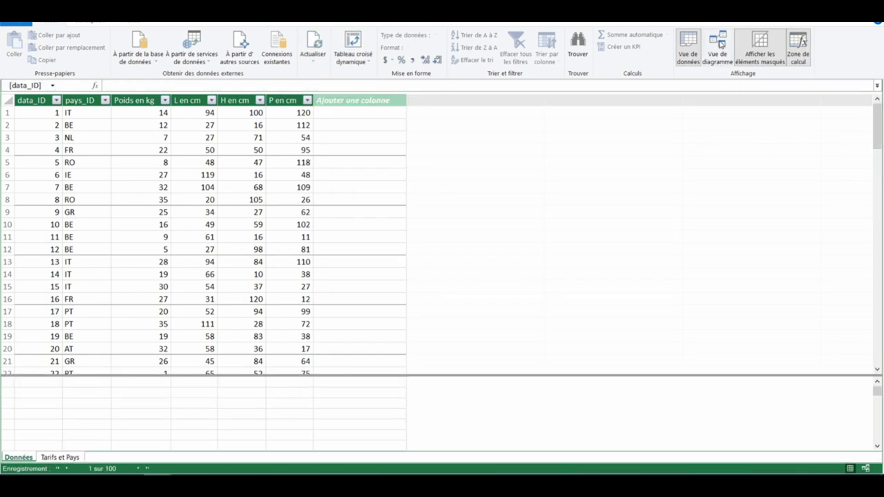
In diagram view, arrange the Données and Tarifs et Pays boxes and relate them on pays_ID.
left_click(718, 44)
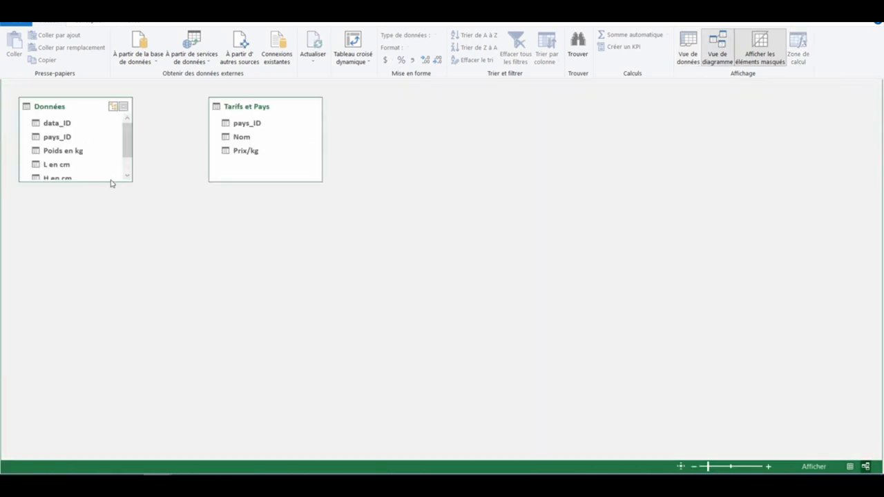
left_click_drag(112, 181, 114, 274)
left_click_drag(298, 182, 298, 267)
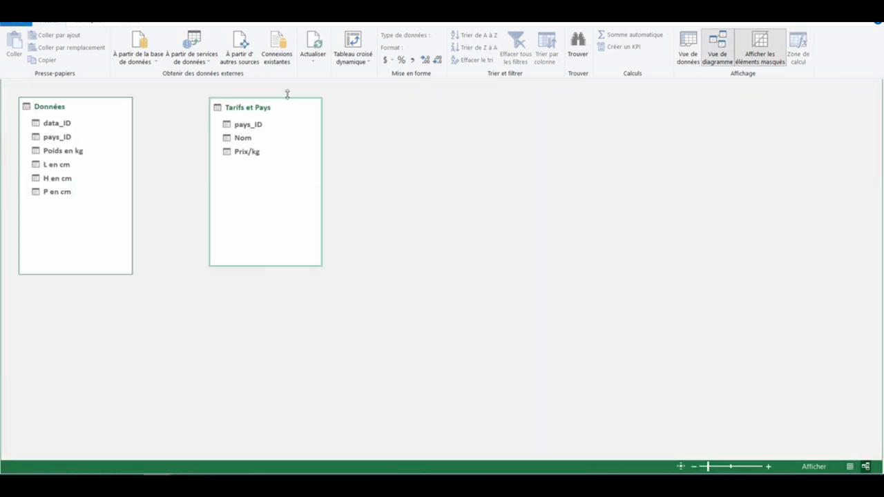
left_click_drag(287, 107, 437, 163)
left_click_drag(107, 108, 227, 142)
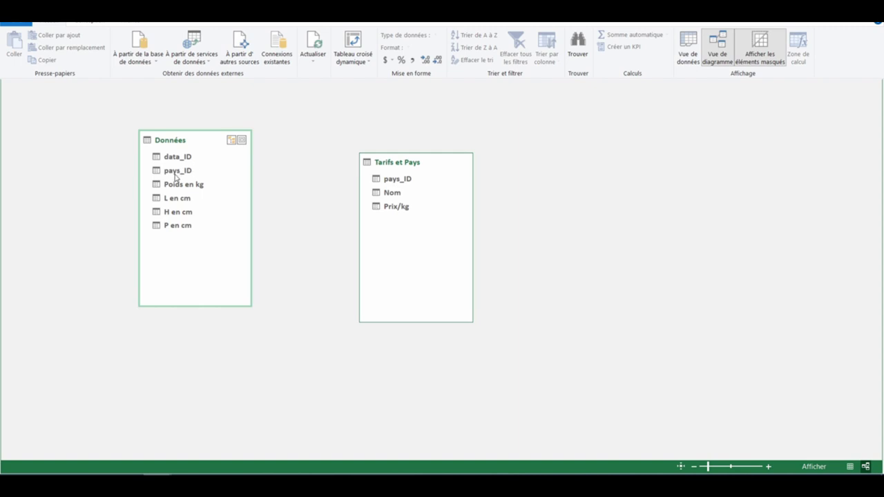
mouse_move(173, 177)
left_mouse_down()
mouse_move(399, 182)
mouse_move(402, 200)
mouse_move(403, 181)
left_mouse_up()
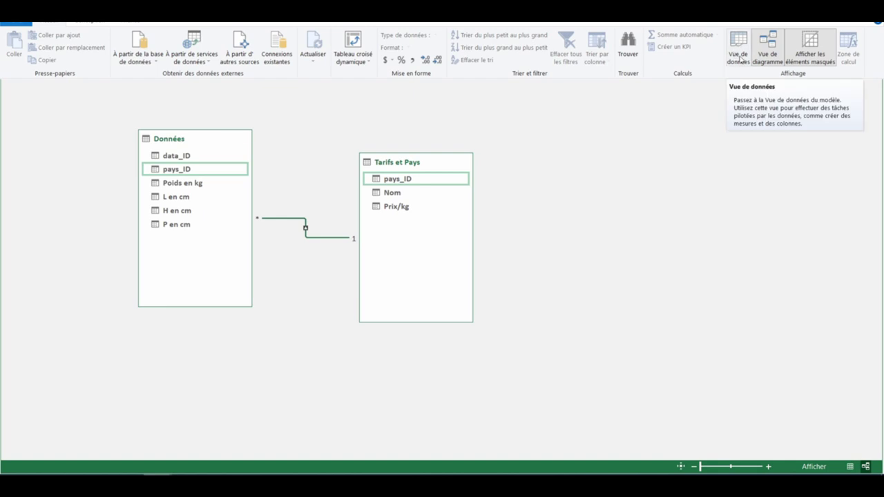
Create a pivot table from the data model on a new worksheet.
left_click(353, 60)
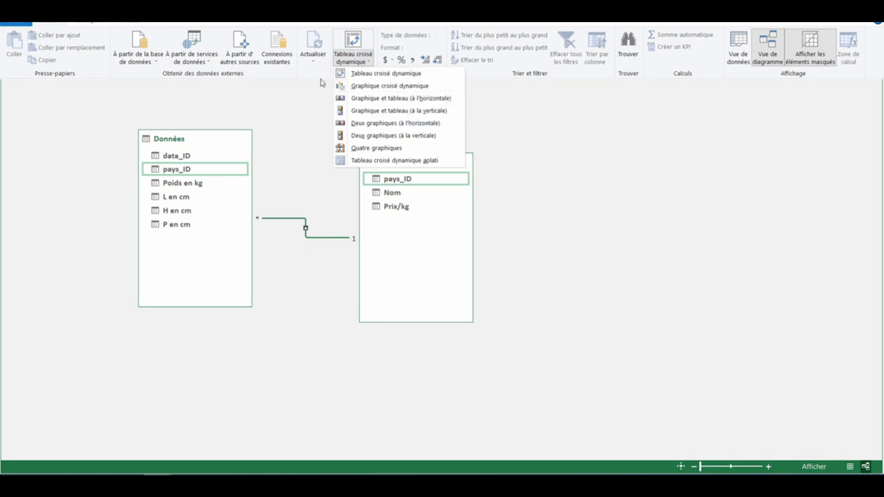
left_click(353, 55)
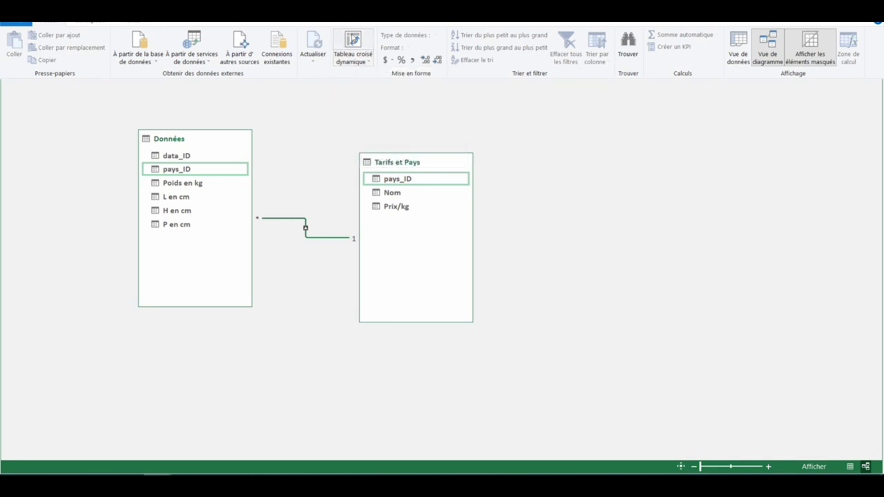
left_click(354, 42)
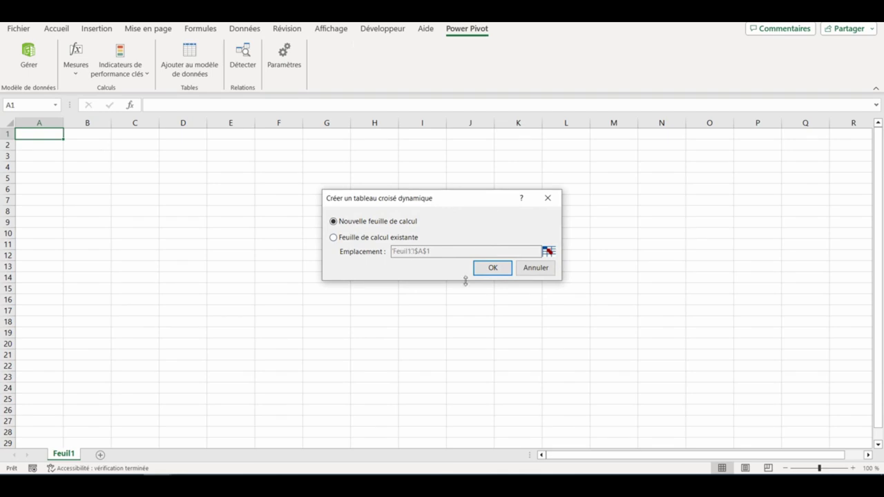
left_click(493, 269)
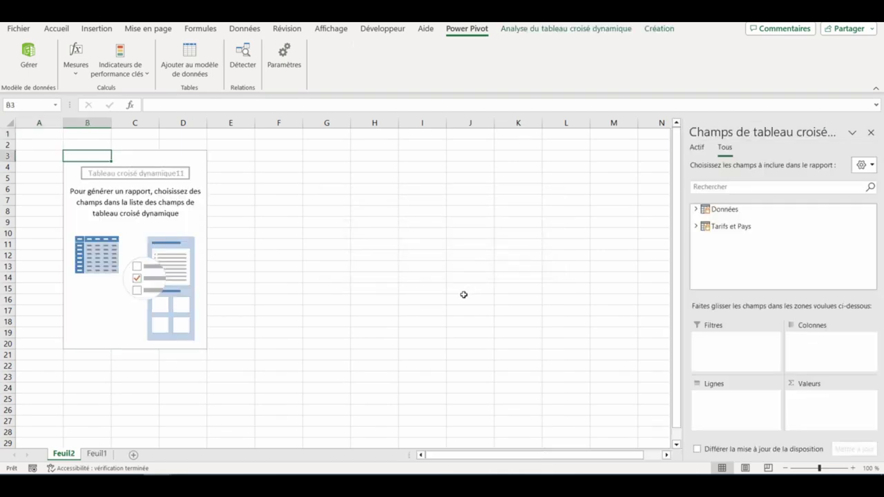
Put Tarifs et Pays Nom in rows and sum Poids en kg, totalling 1830.
left_click(696, 209)
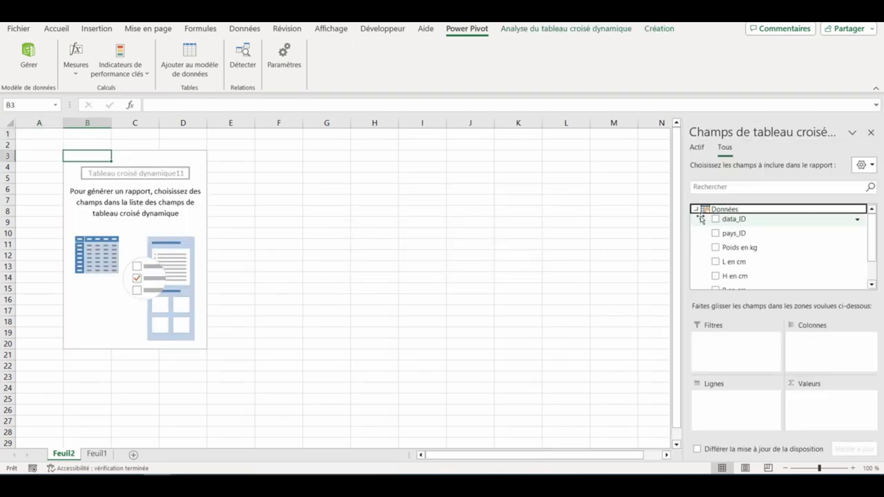
left_click(696, 209)
left_click(695, 226)
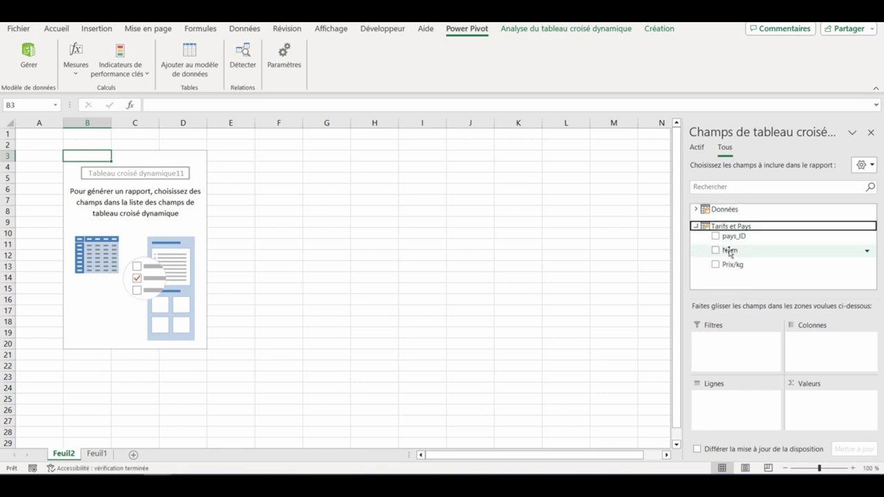
left_click_drag(729, 252, 728, 407)
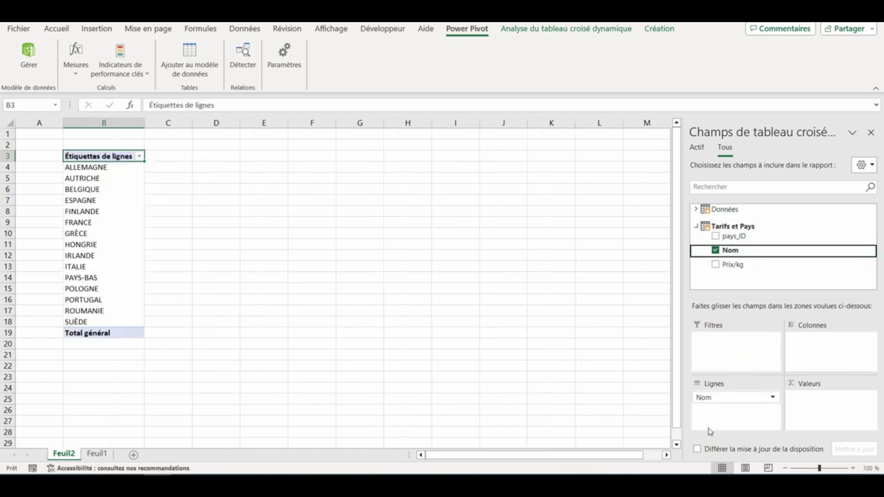
left_click(695, 209)
mouse_move(726, 247)
left_mouse_down()
mouse_move(838, 362)
mouse_move(827, 401)
left_mouse_up()
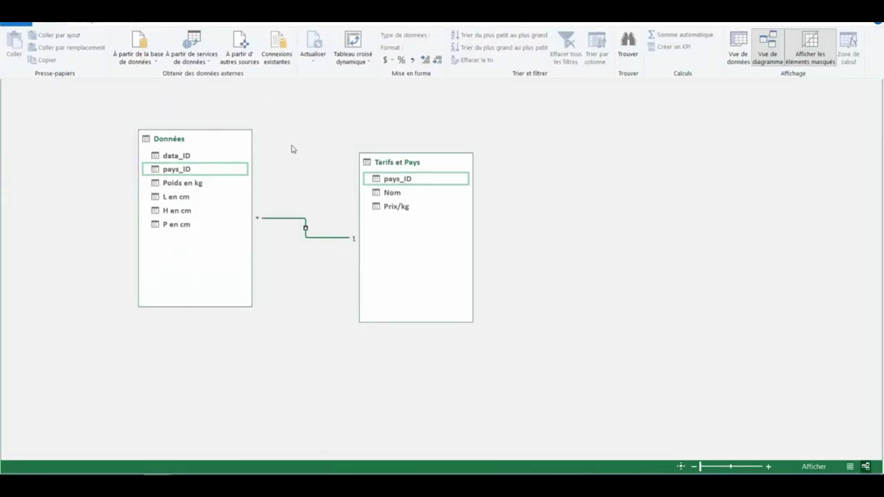
In data view, add a new column to Données named Volume.
left_click(737, 49)
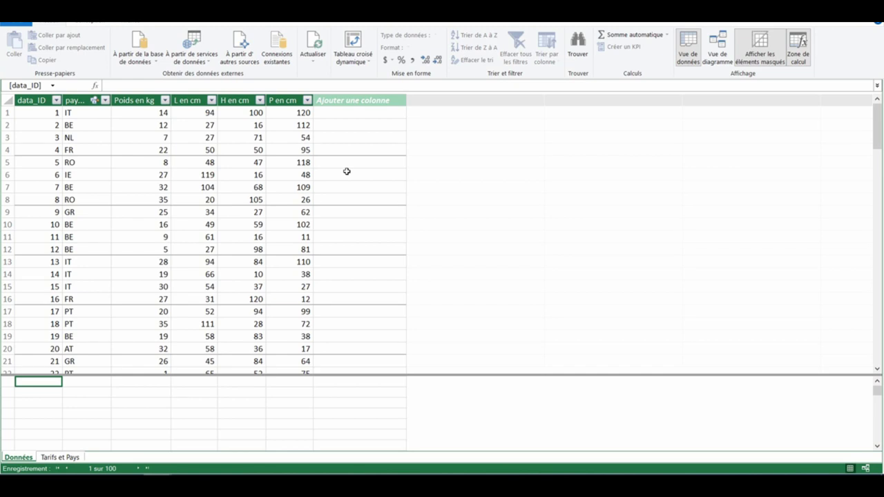
left_click(349, 109)
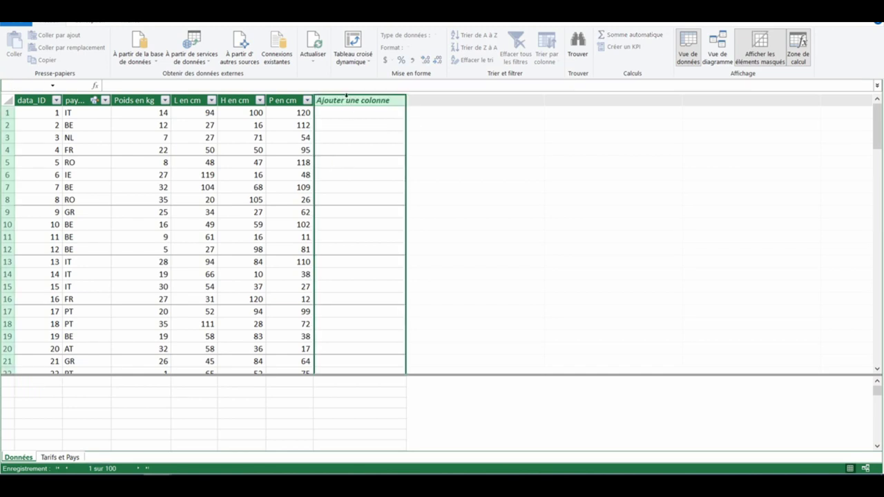
double_click(347, 96)
type("IM")
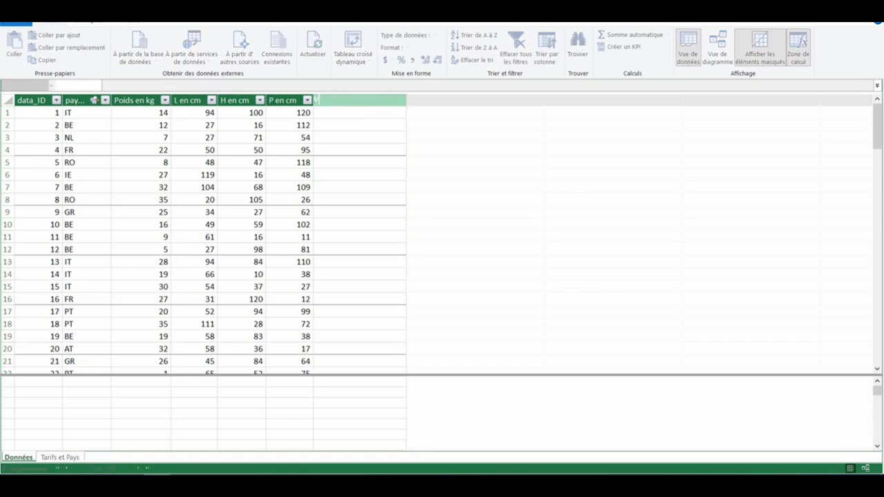
type("lume")
key("Return")
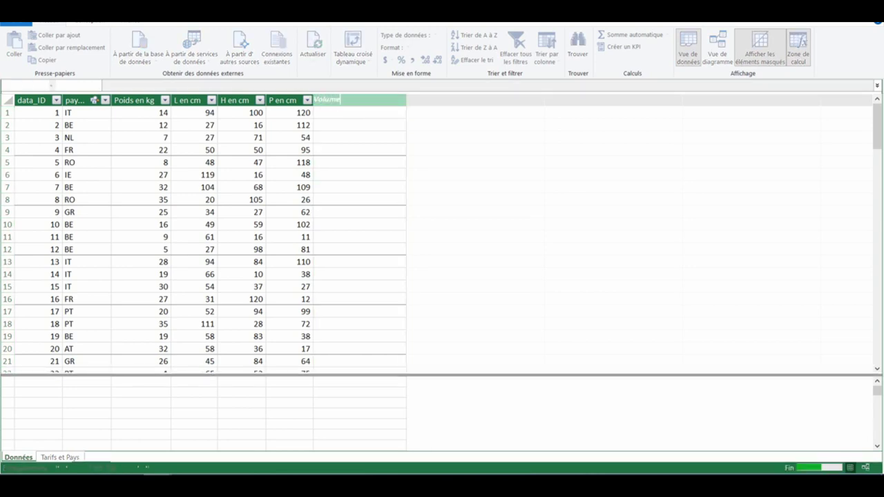
Define Volume as L en cm × H en cm × P en cm / 1000000 and check the results.
type("=")
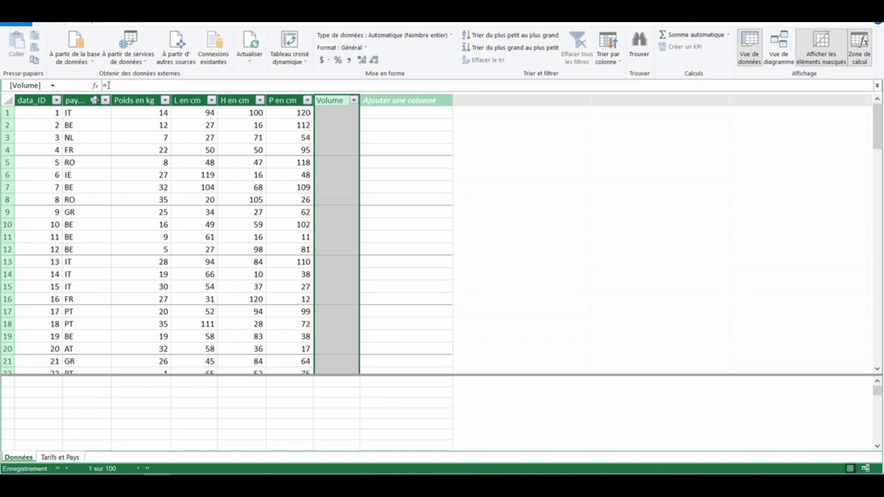
left_click(108, 85)
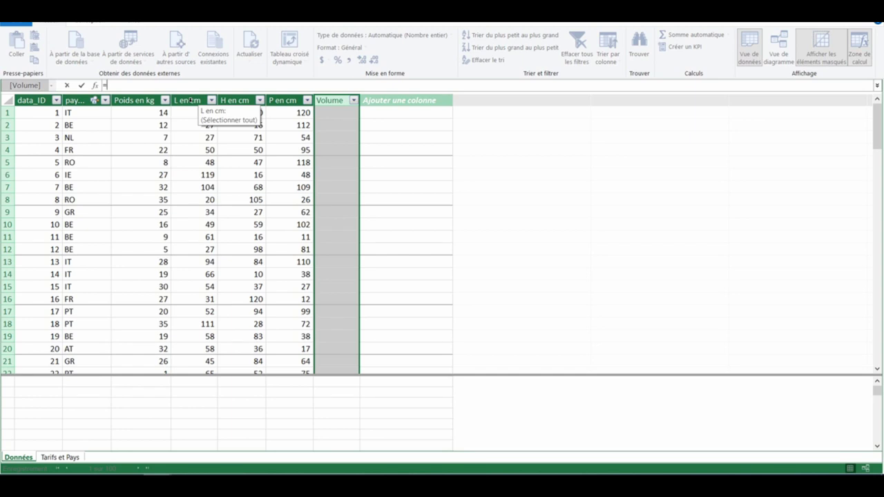
left_click(190, 101)
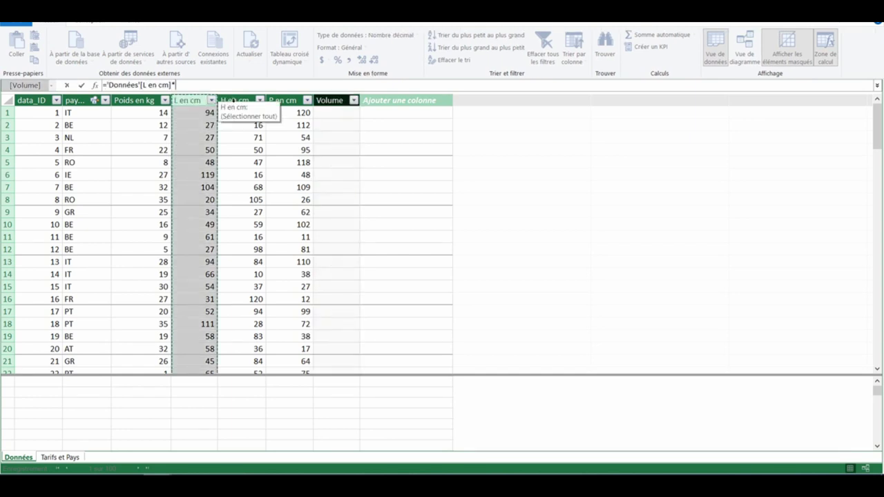
left_click(234, 101)
type("*")
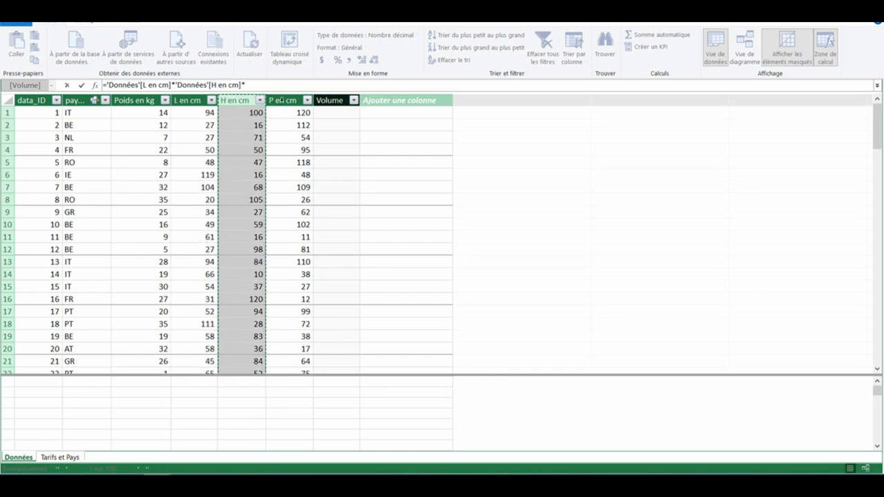
left_click(281, 101)
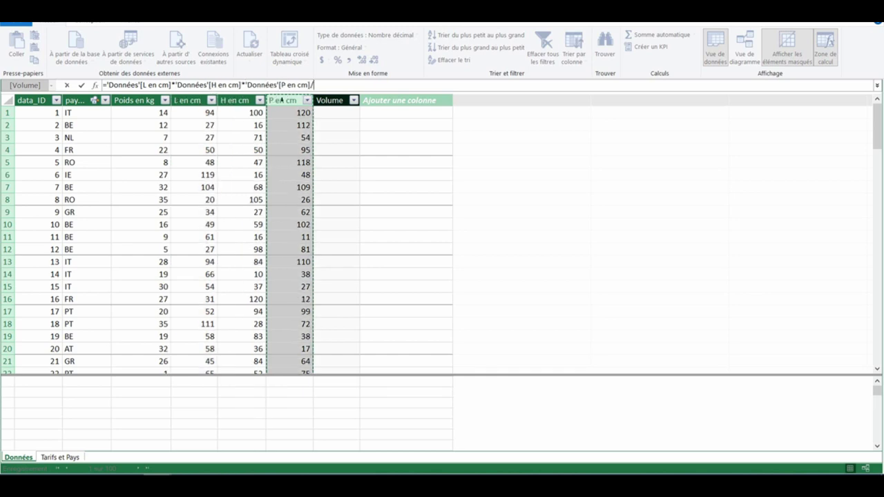
type("100")
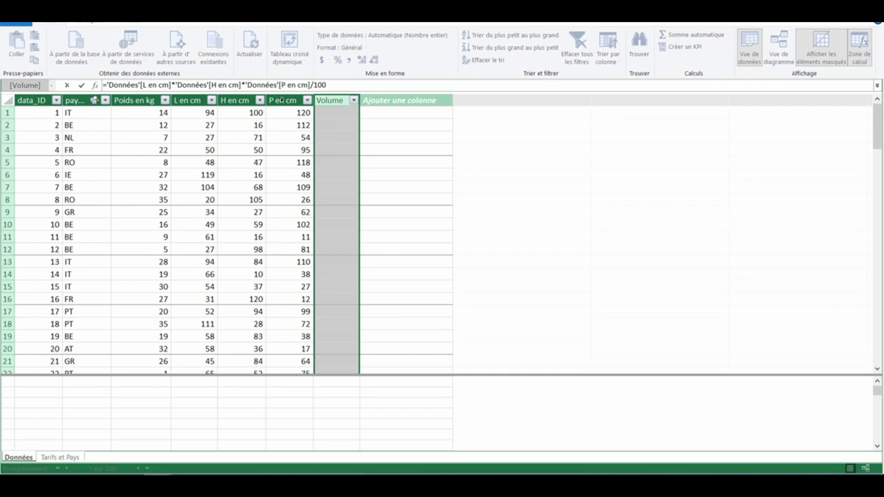
type("0000")
key("Return")
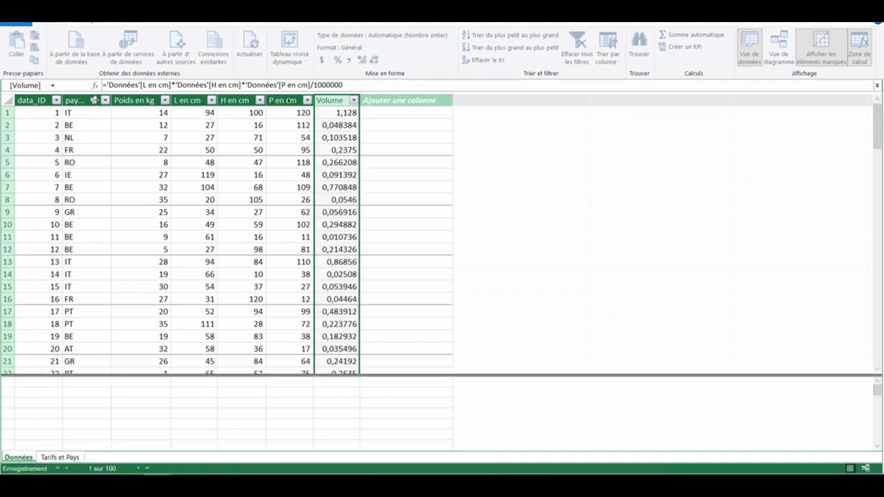
left_click(185, 114)
left_click_drag(206, 125, 332, 126)
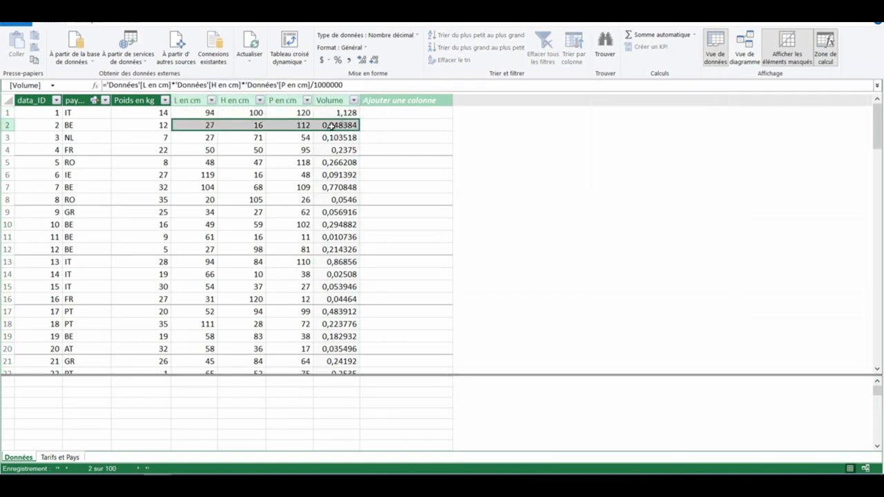
left_click_drag(201, 141, 334, 138)
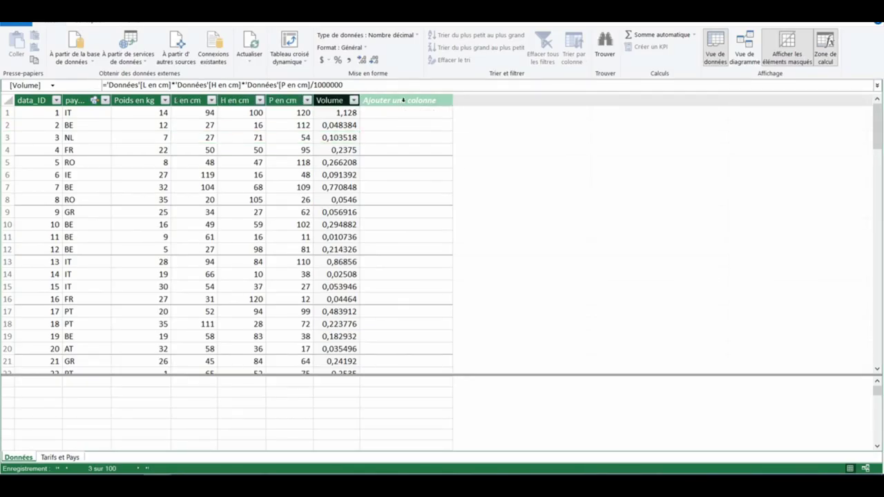
Add another new Données column named Prix.
double_click(403, 100)
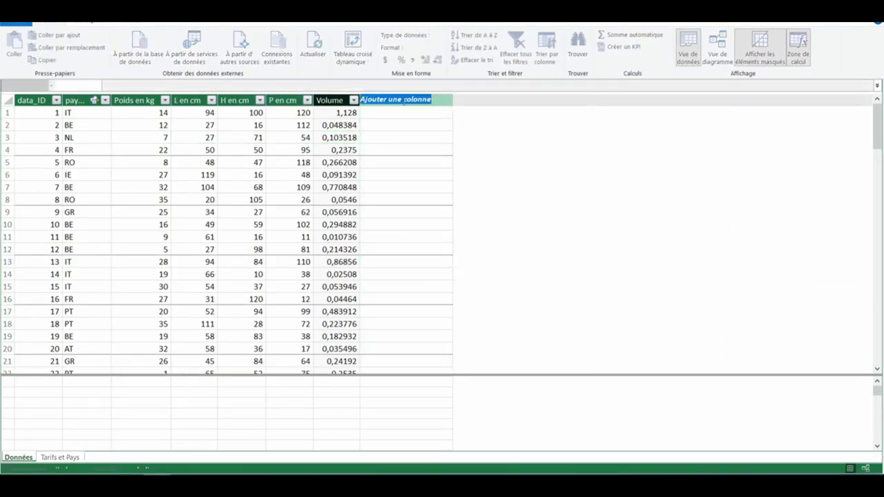
key("BackSpace")
type("Pri")
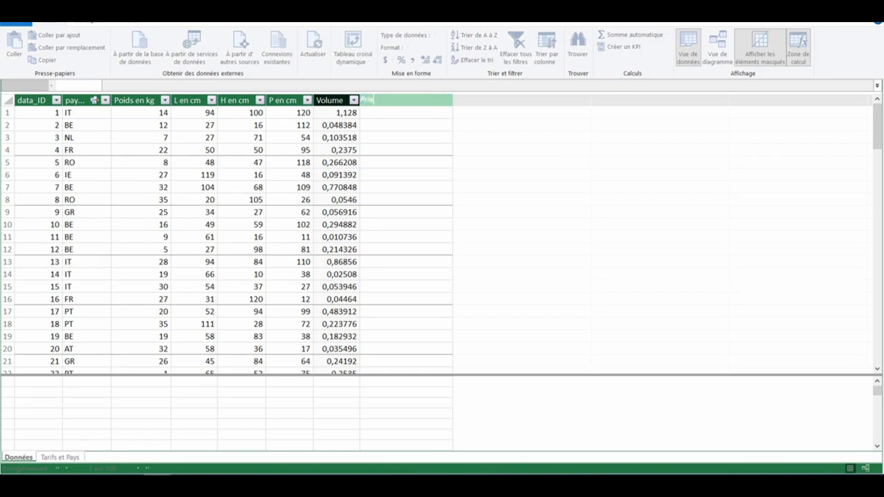
type("x")
key("Return")
Set Prix to ='Données'[Poids en kg]*RELATED('Tarifs et Pays'[Prix/kg]), giving 28, 24, 35….
type("=")
left_click(131, 100)
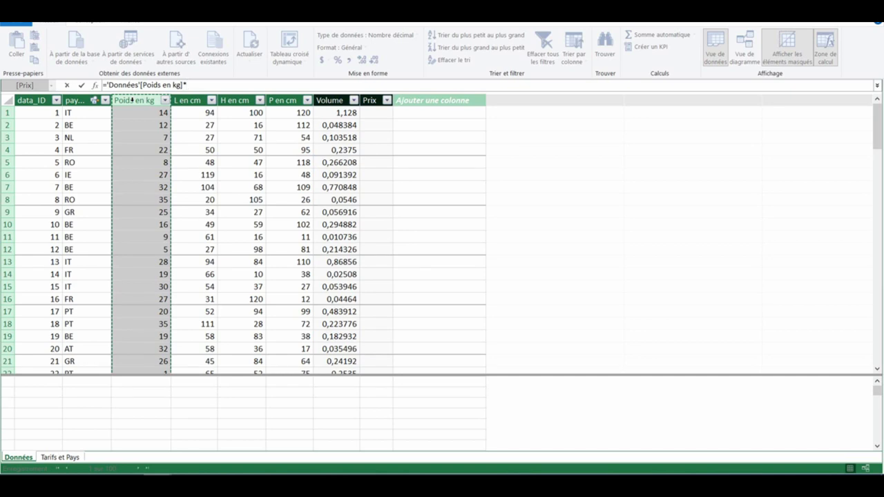
type("re")
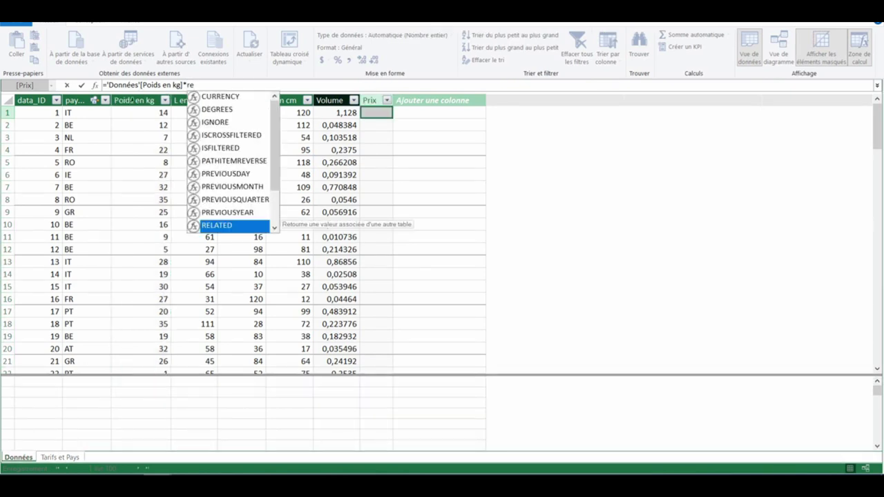
double_click(213, 227)
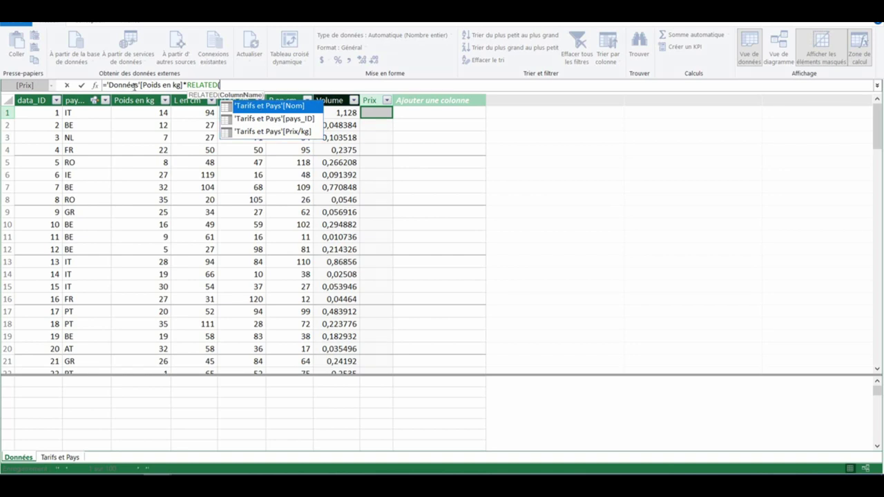
double_click(250, 132)
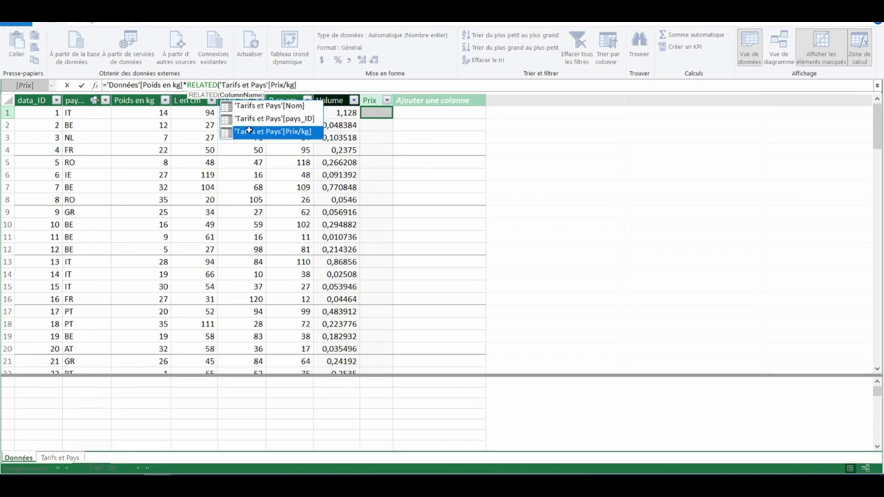
type(")")
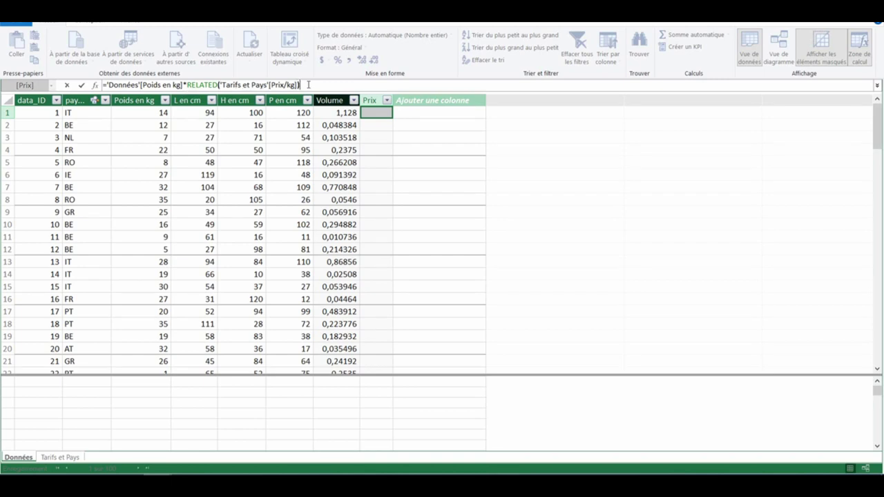
key("Return")
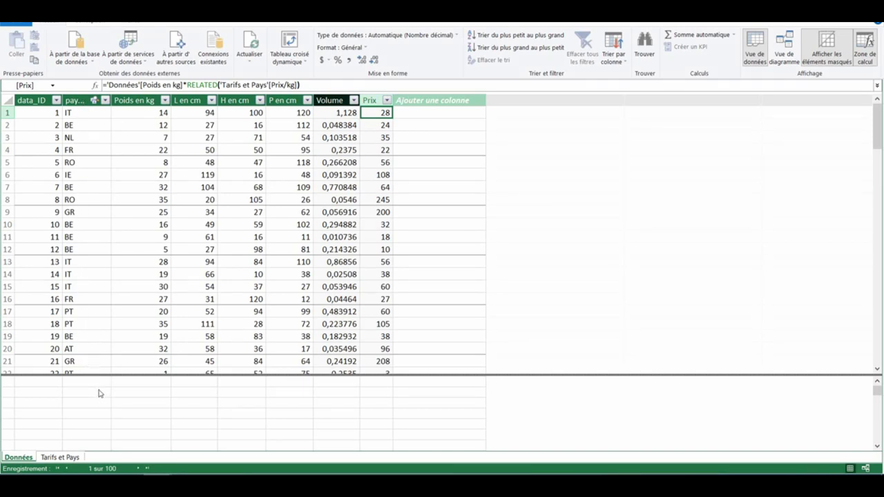
left_click(139, 396)
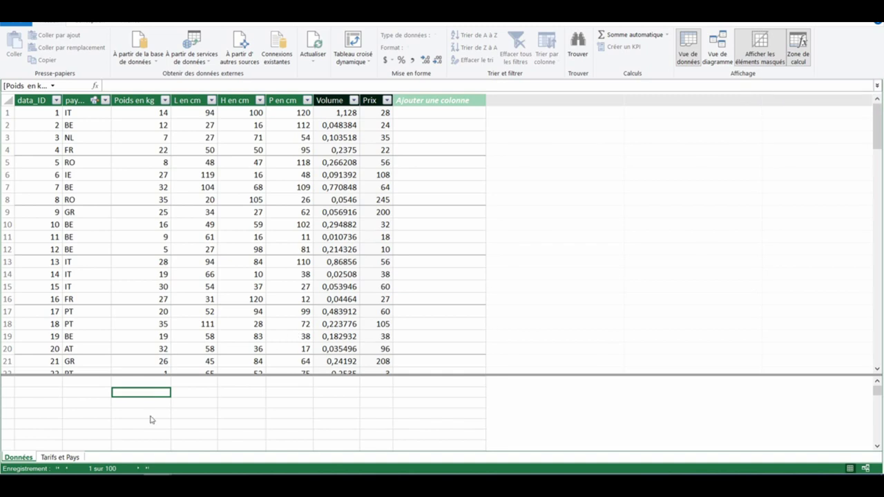
Create the measure Nb_pays:=DISTINCTCOUNT('Données'[pays_ID]), which returns 15 distinct countries.
left_click_drag(77, 396, 335, 433)
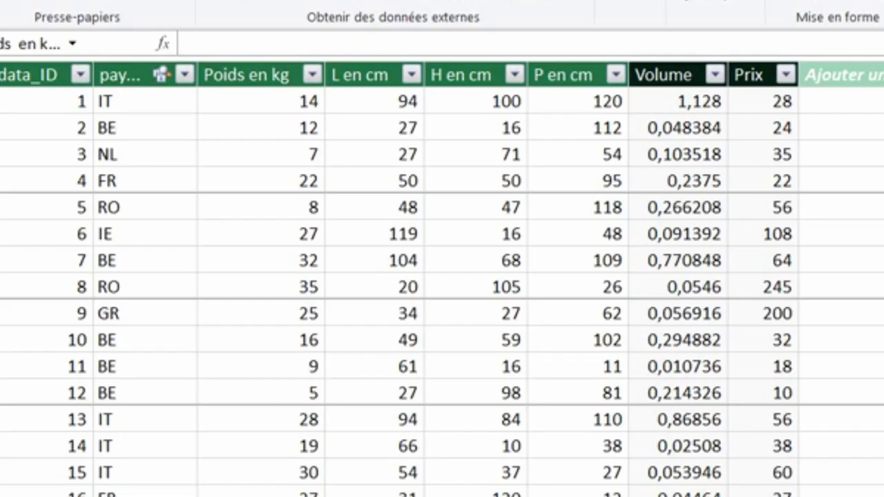
type("Nb")
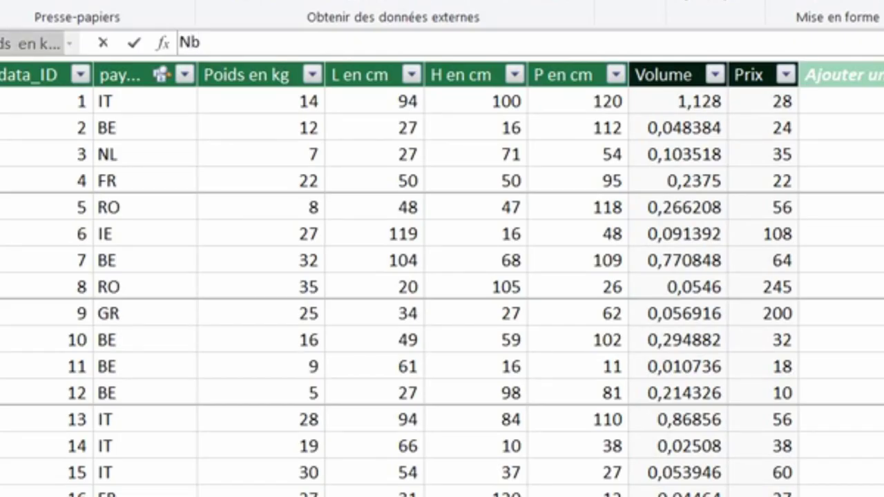
type("_pa")
type("ys")
type(" :=")
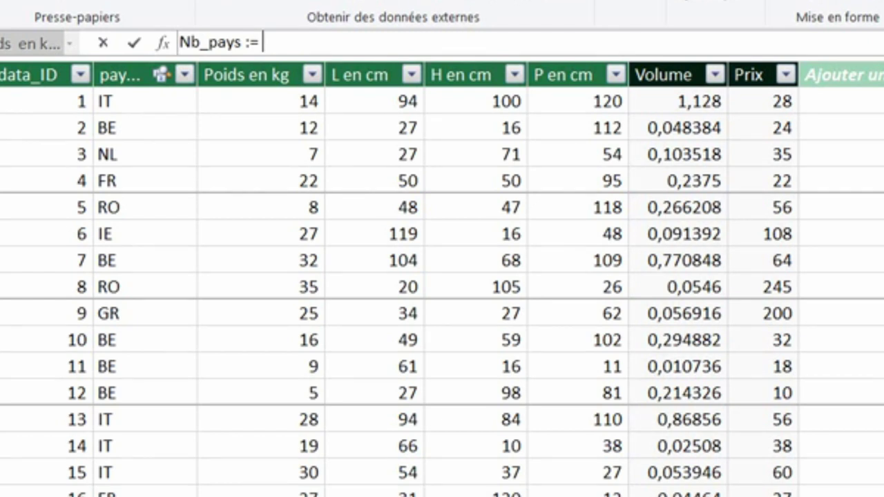
type("d")
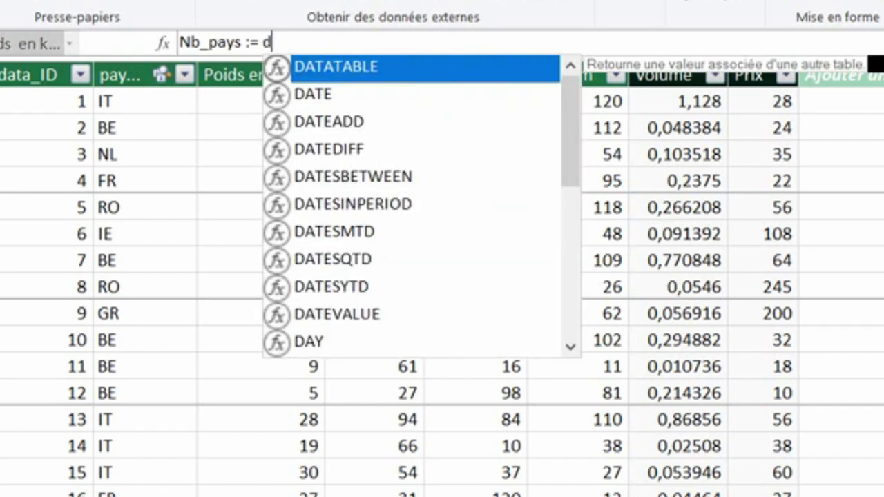
type("is")
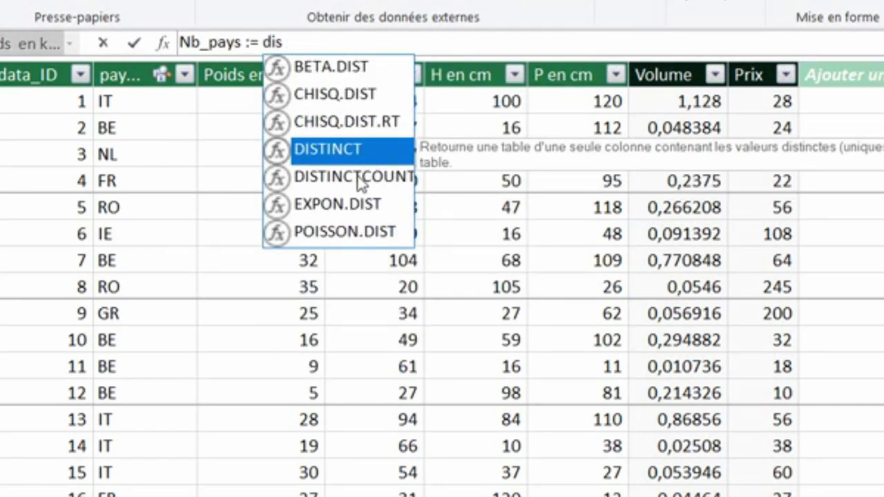
double_click(358, 180)
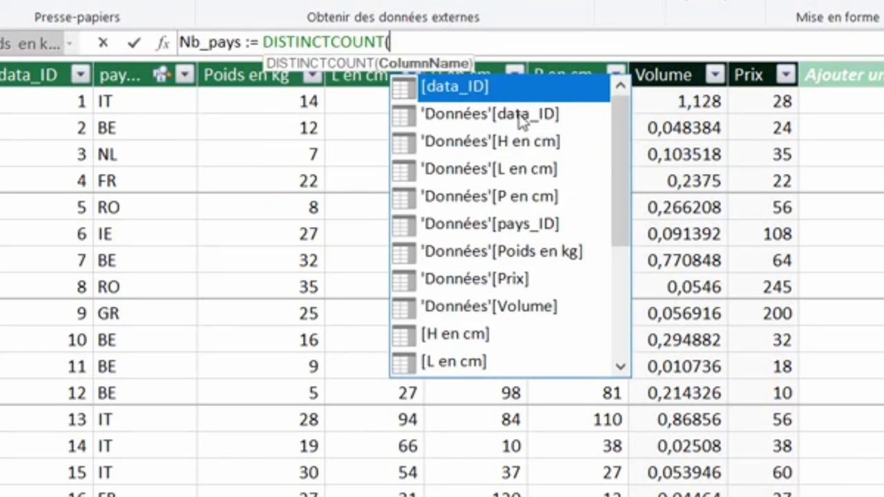
double_click(512, 229)
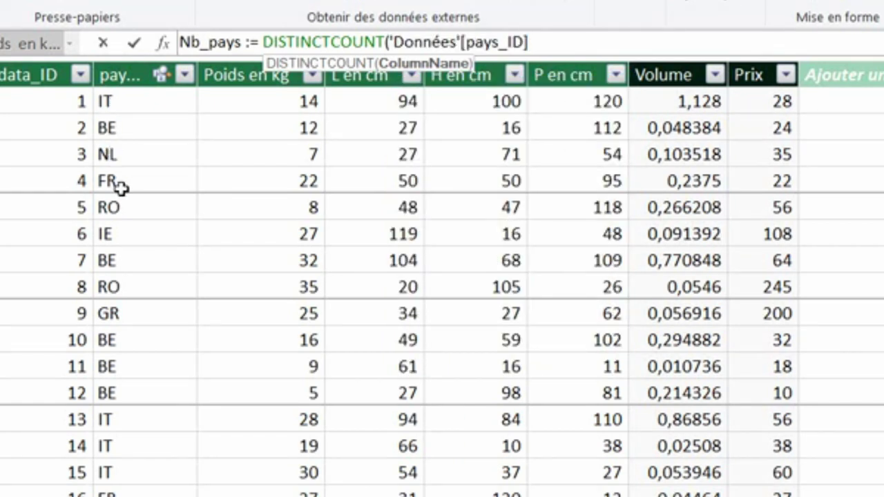
type(")")
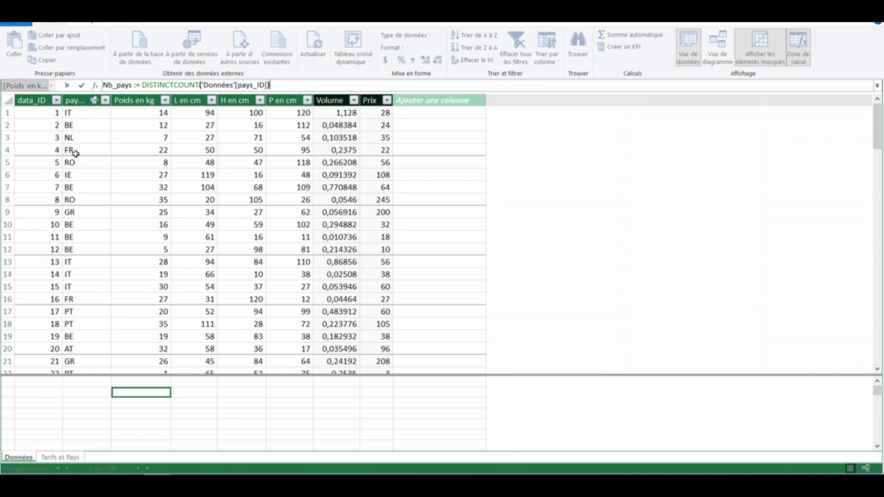
key("Return")
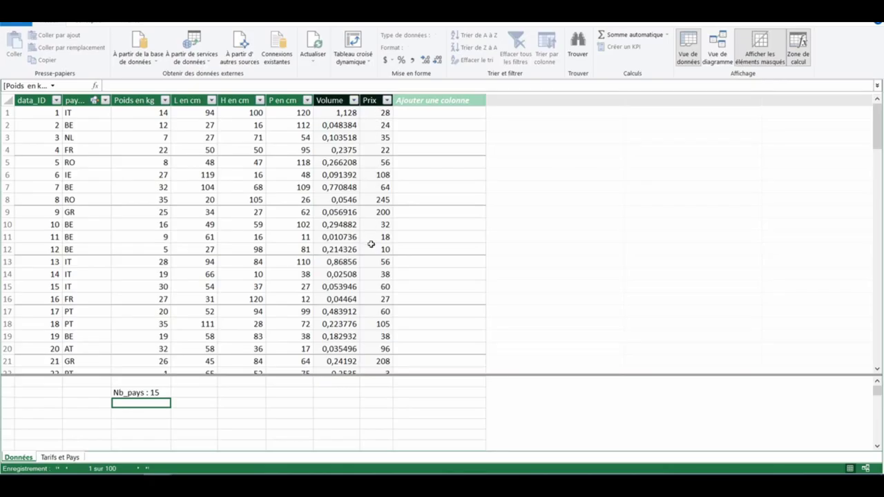
Add the measure CA := SUM('Données'[Prix]) below Nb_pays, giving 7210.
type("CA")
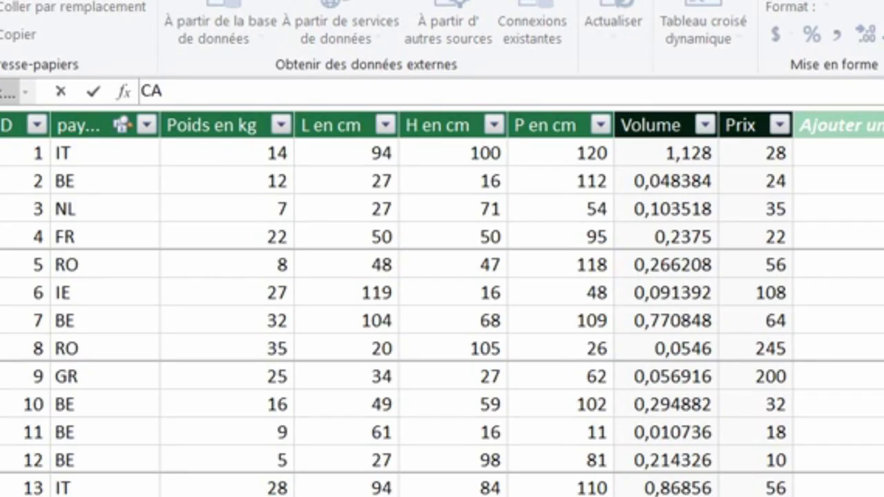
type(" := ")
type("su")
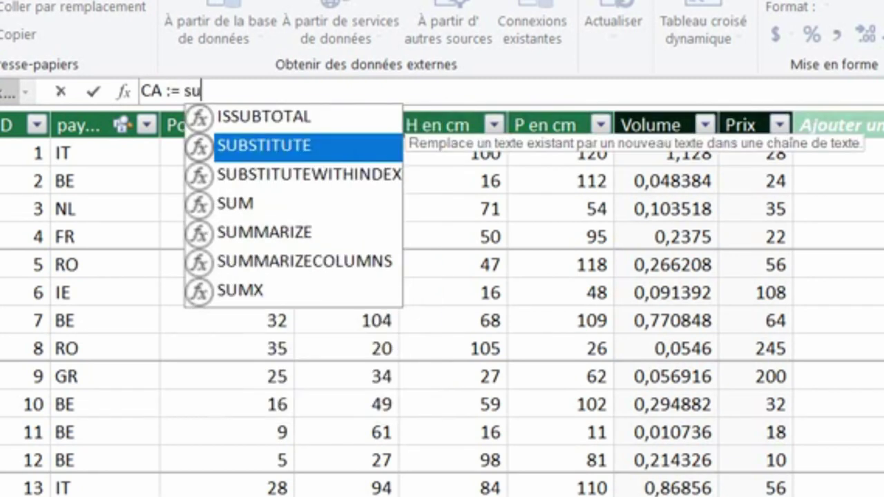
type("m(")
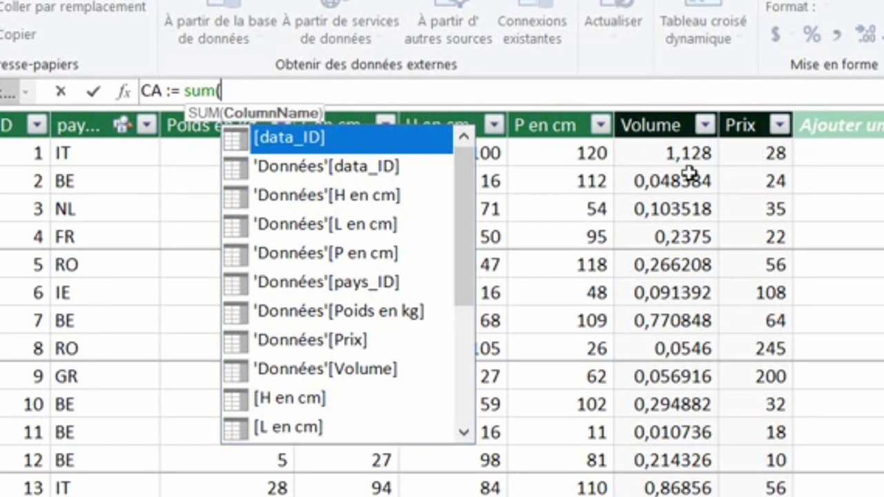
left_click(740, 126)
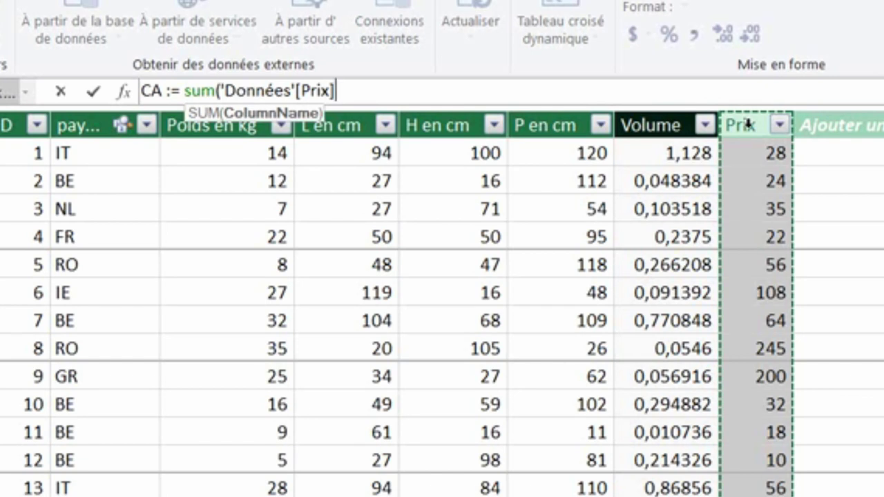
type(")")
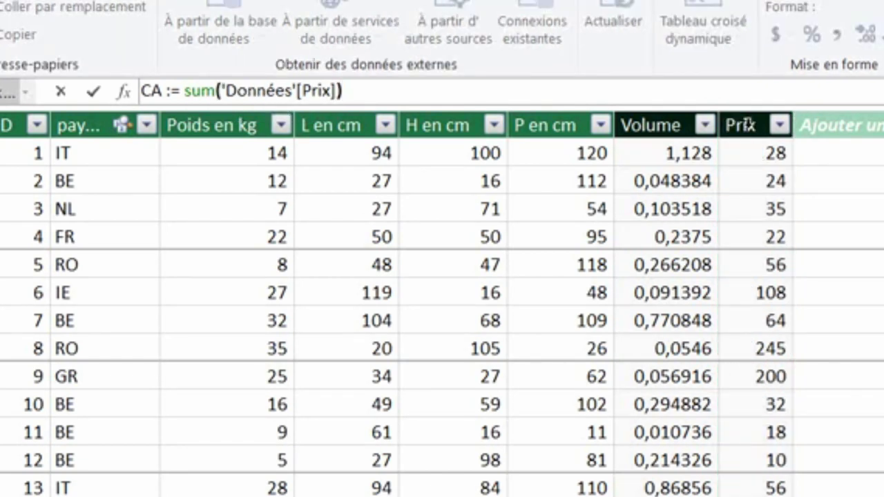
key("Return")
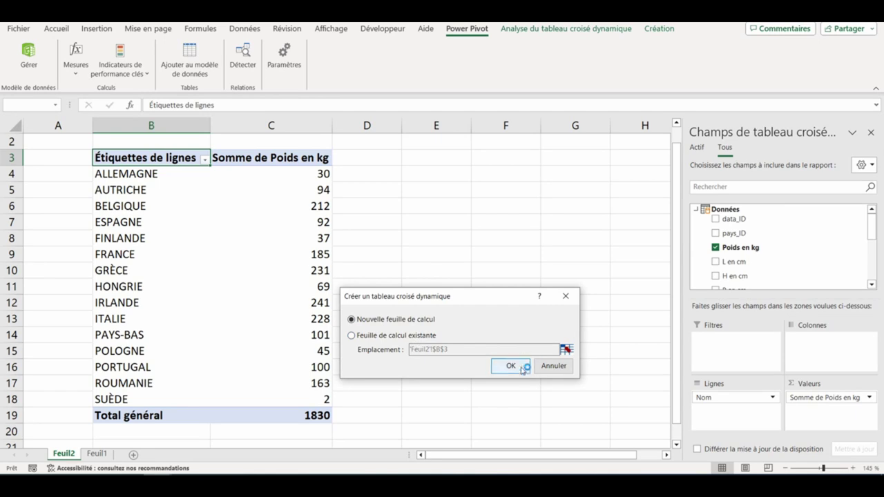
Create a pivot table on a new sheet with Nb_pays and CA in Valeurs.
left_click(510, 366)
left_click(695, 209)
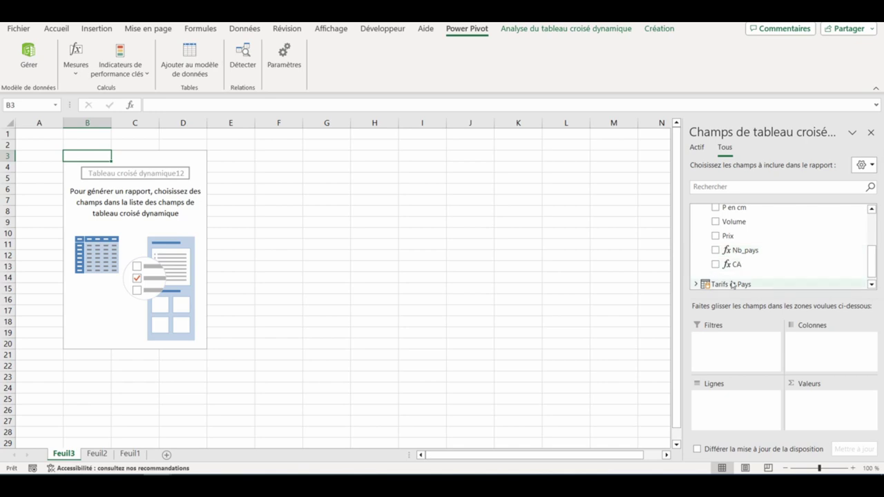
left_click_drag(742, 250, 824, 407)
scroll(142, 184, "up", 8)
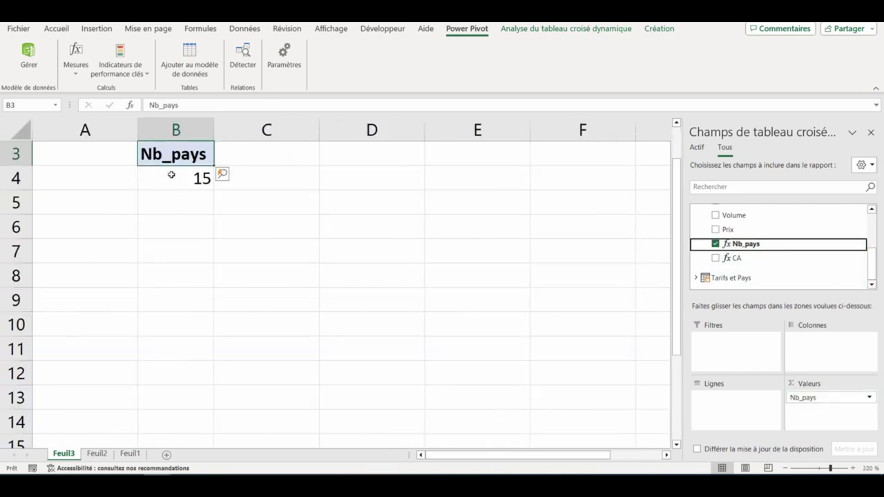
scroll(172, 175, "up", 1)
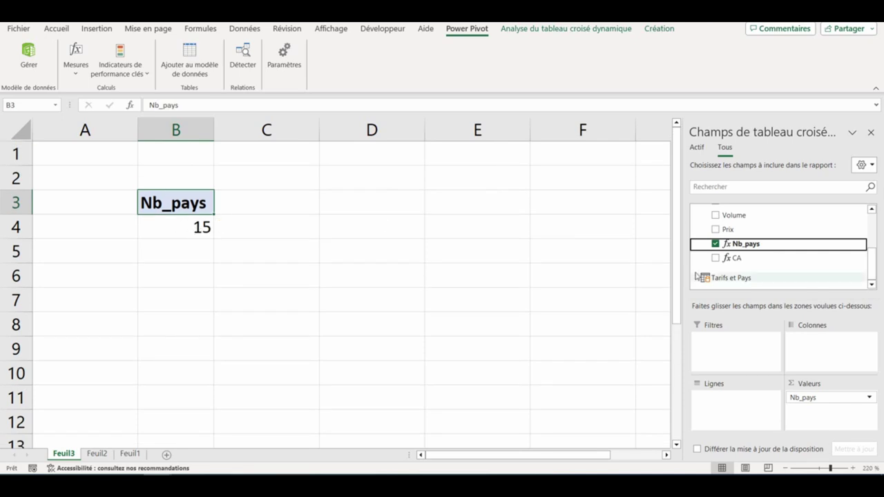
left_click_drag(735, 257, 836, 423)
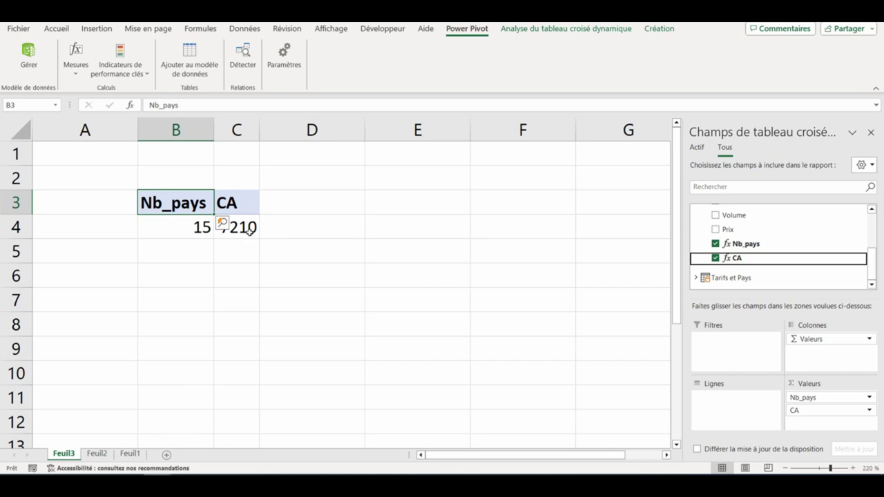
Leave the pivot table, then view Feuil2 and the empty Feuil1.
left_click(267, 250)
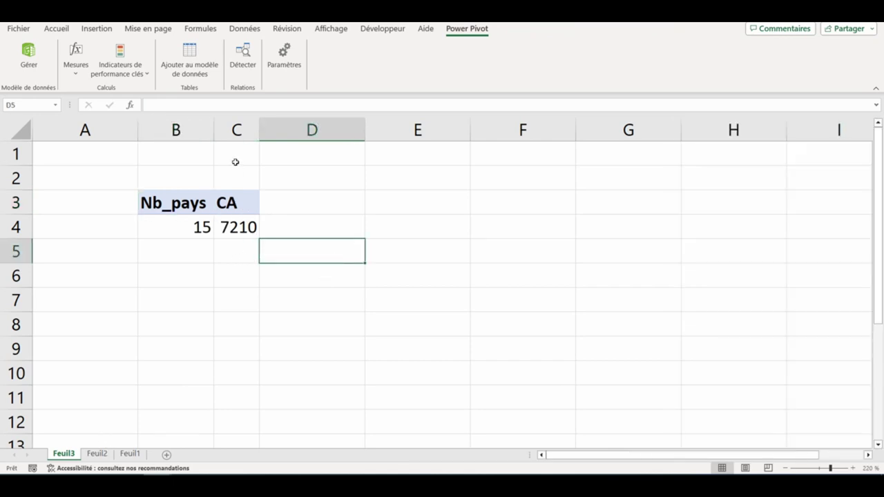
left_click(97, 454)
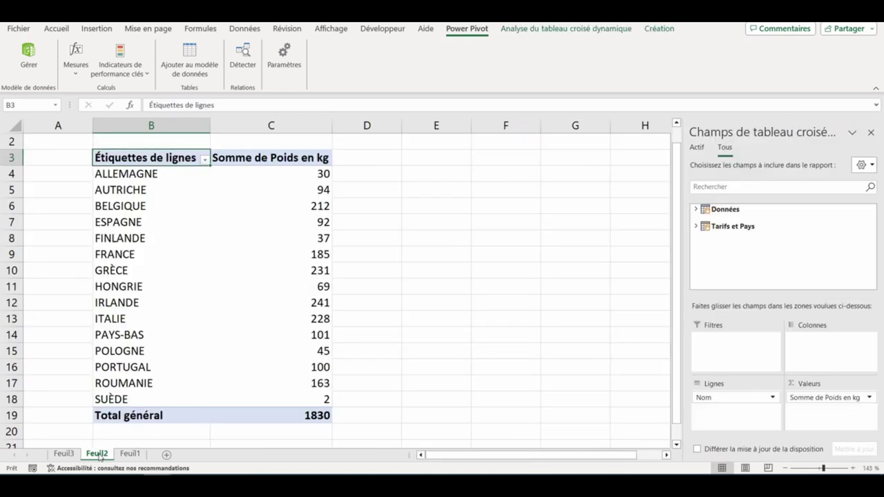
left_click(130, 454)
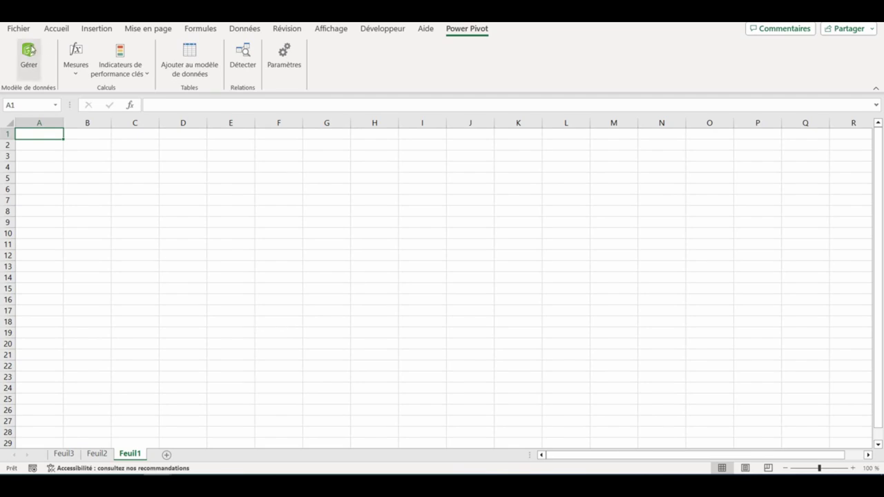
Reopen the Power Pivot model and cancel the import wizard for other data sources.
left_click(27, 53)
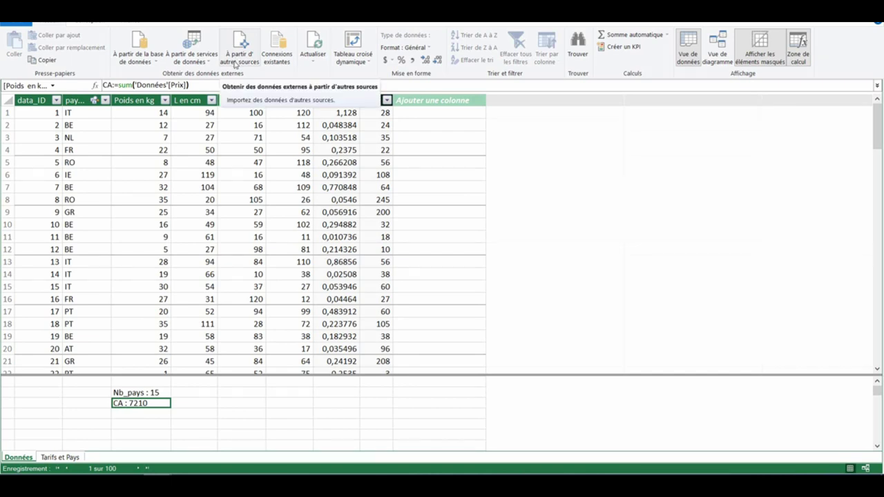
left_click(138, 55)
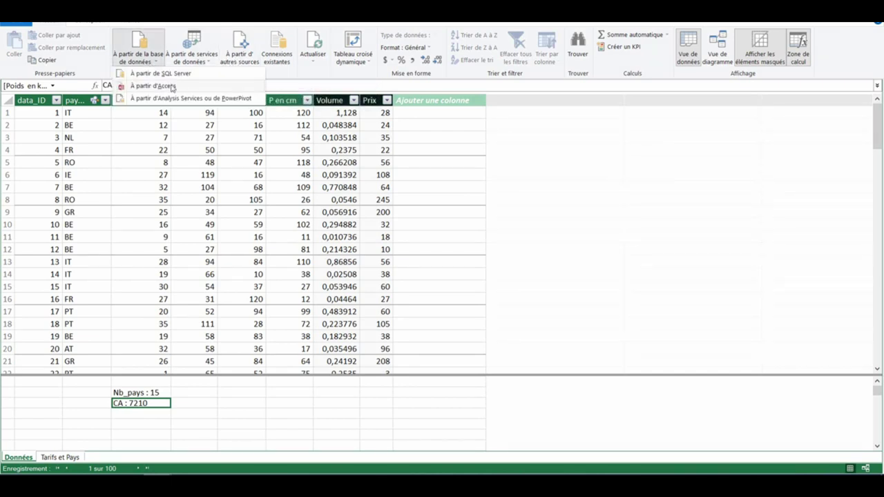
left_click(243, 53)
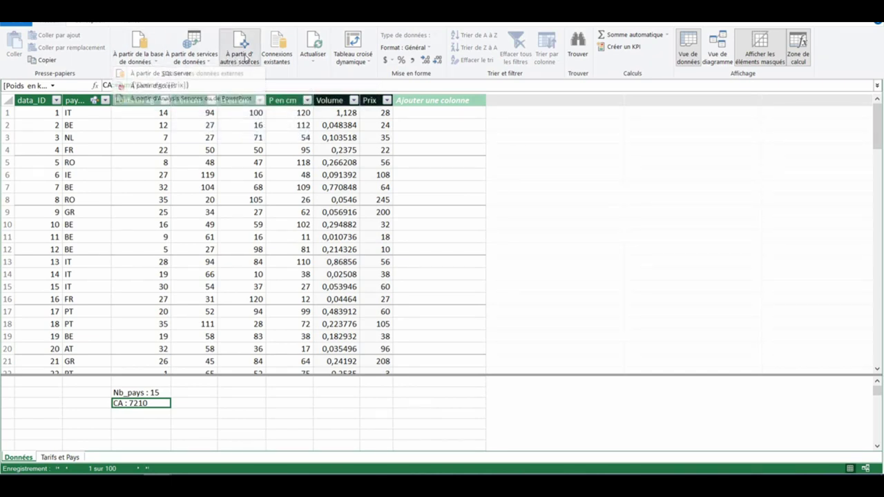
scroll(376, 239, "down", 2)
scroll(376, 238, "down", 7)
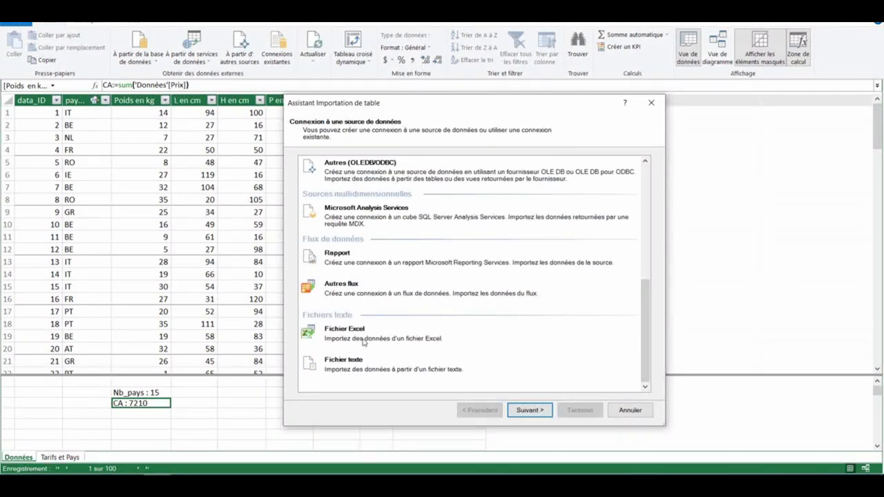
left_click(630, 410)
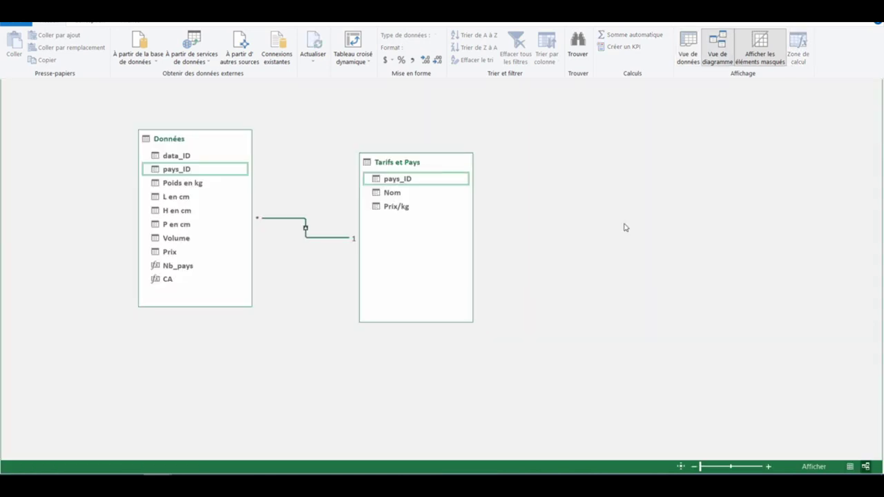